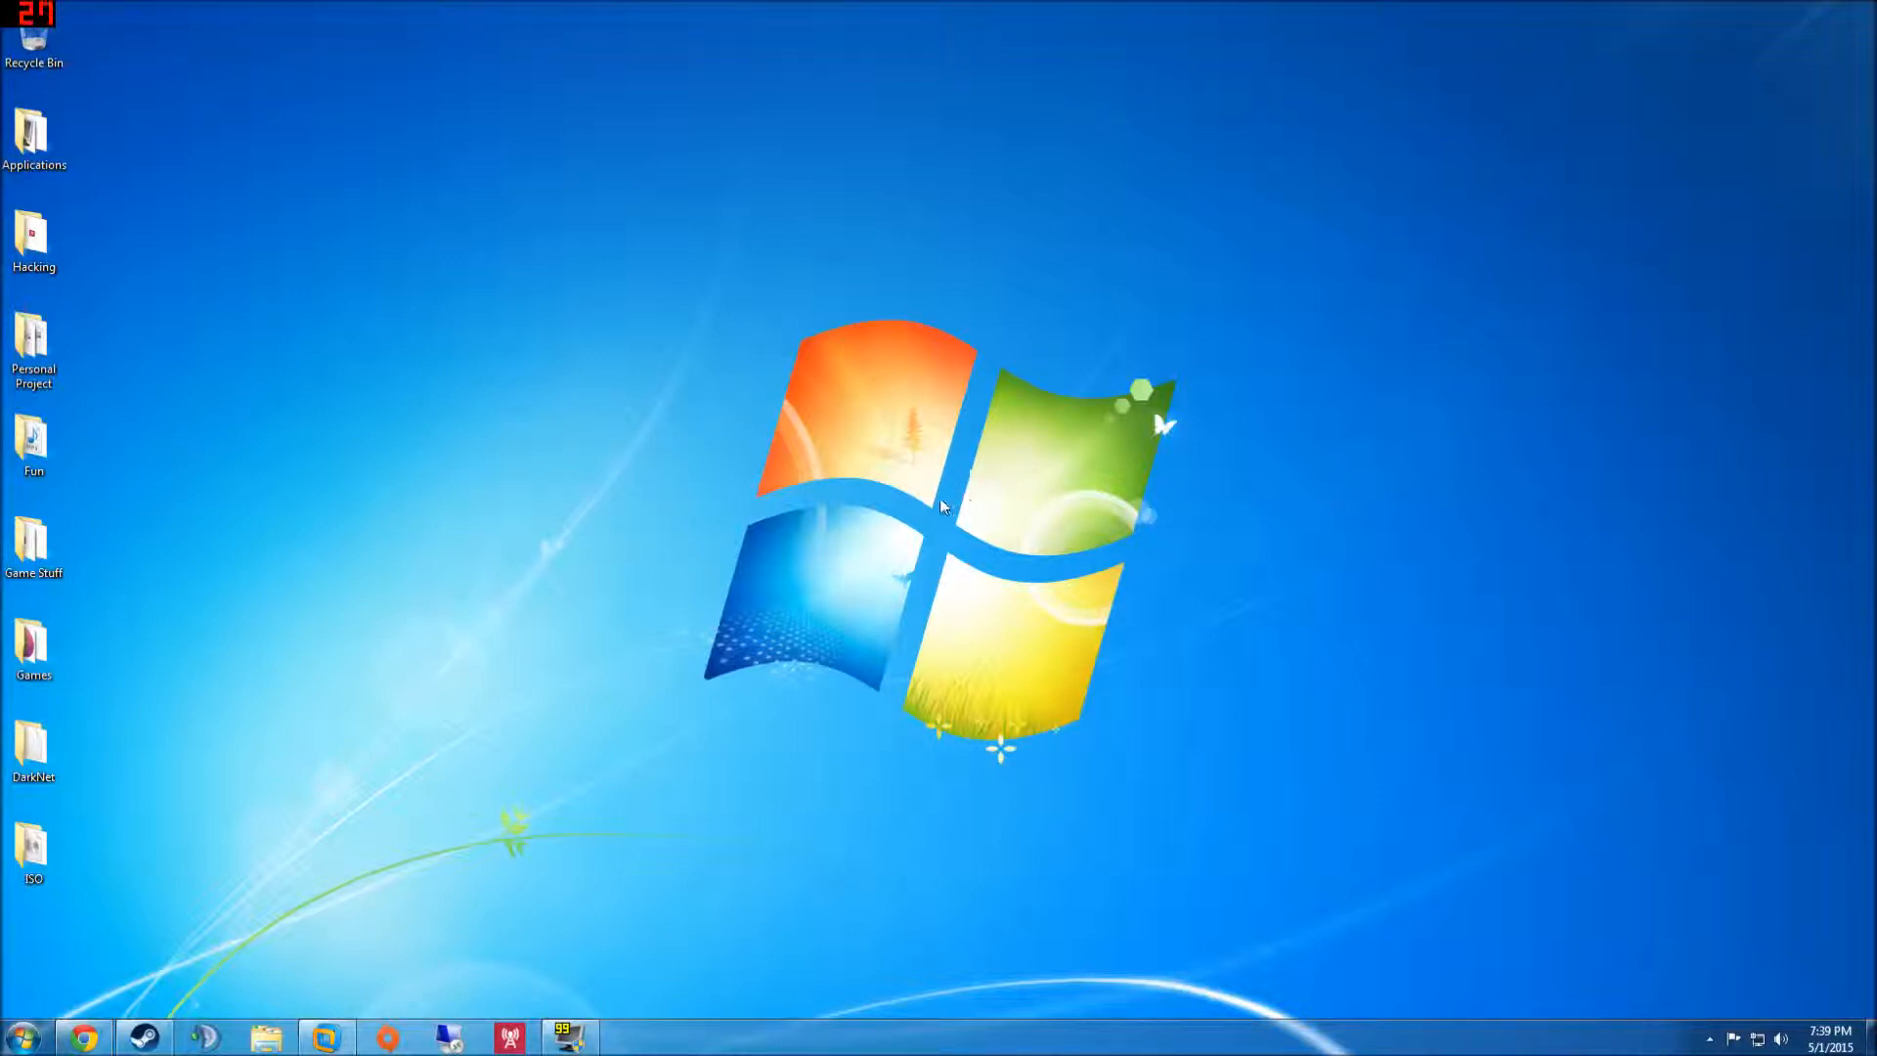
- Restore the Chrome window showing the kali.org page from the taskbar
mouse_move(80, 1044)
click(128, 929)
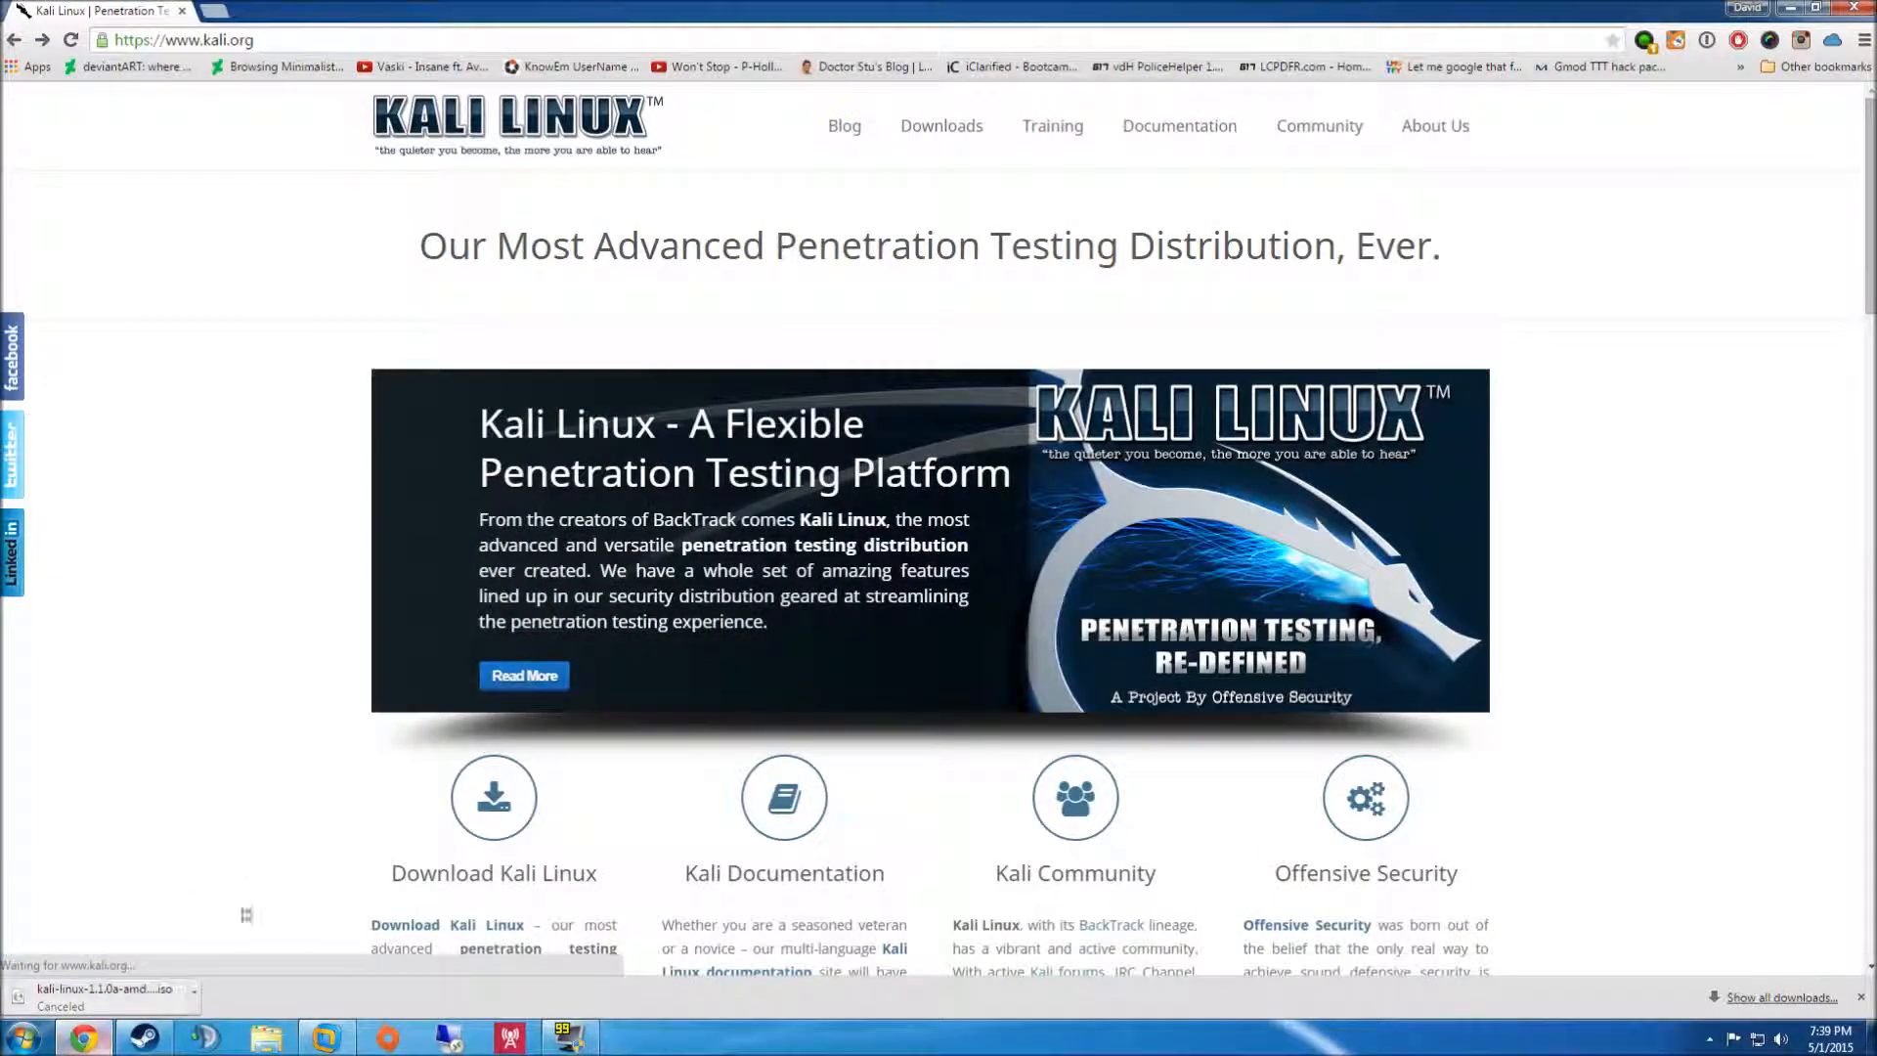
- Dismiss the canceled-download bar and scroll the kali.org home page to its Downloads menu
click(1862, 997)
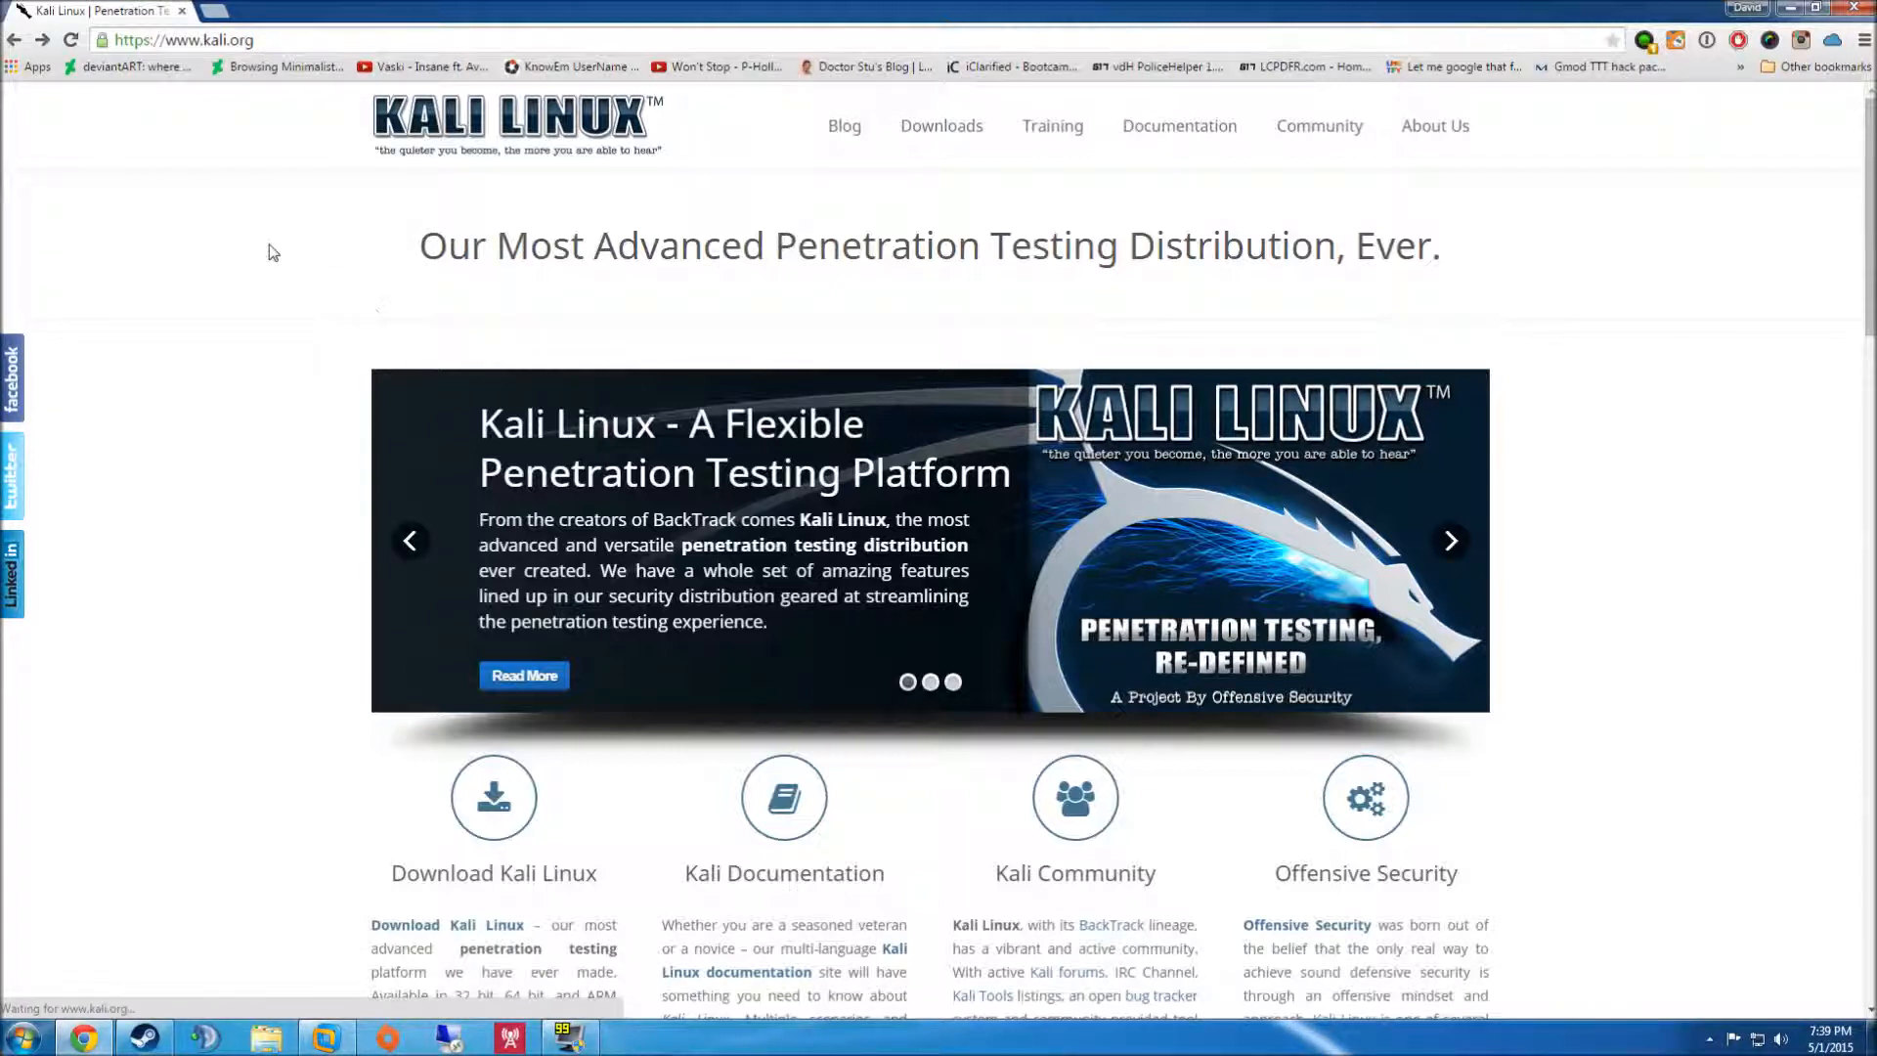
mouse_move(255, 40)
mouse_down()
mouse_move(115, 41)
mouse_move(259, 47)
mouse_up()
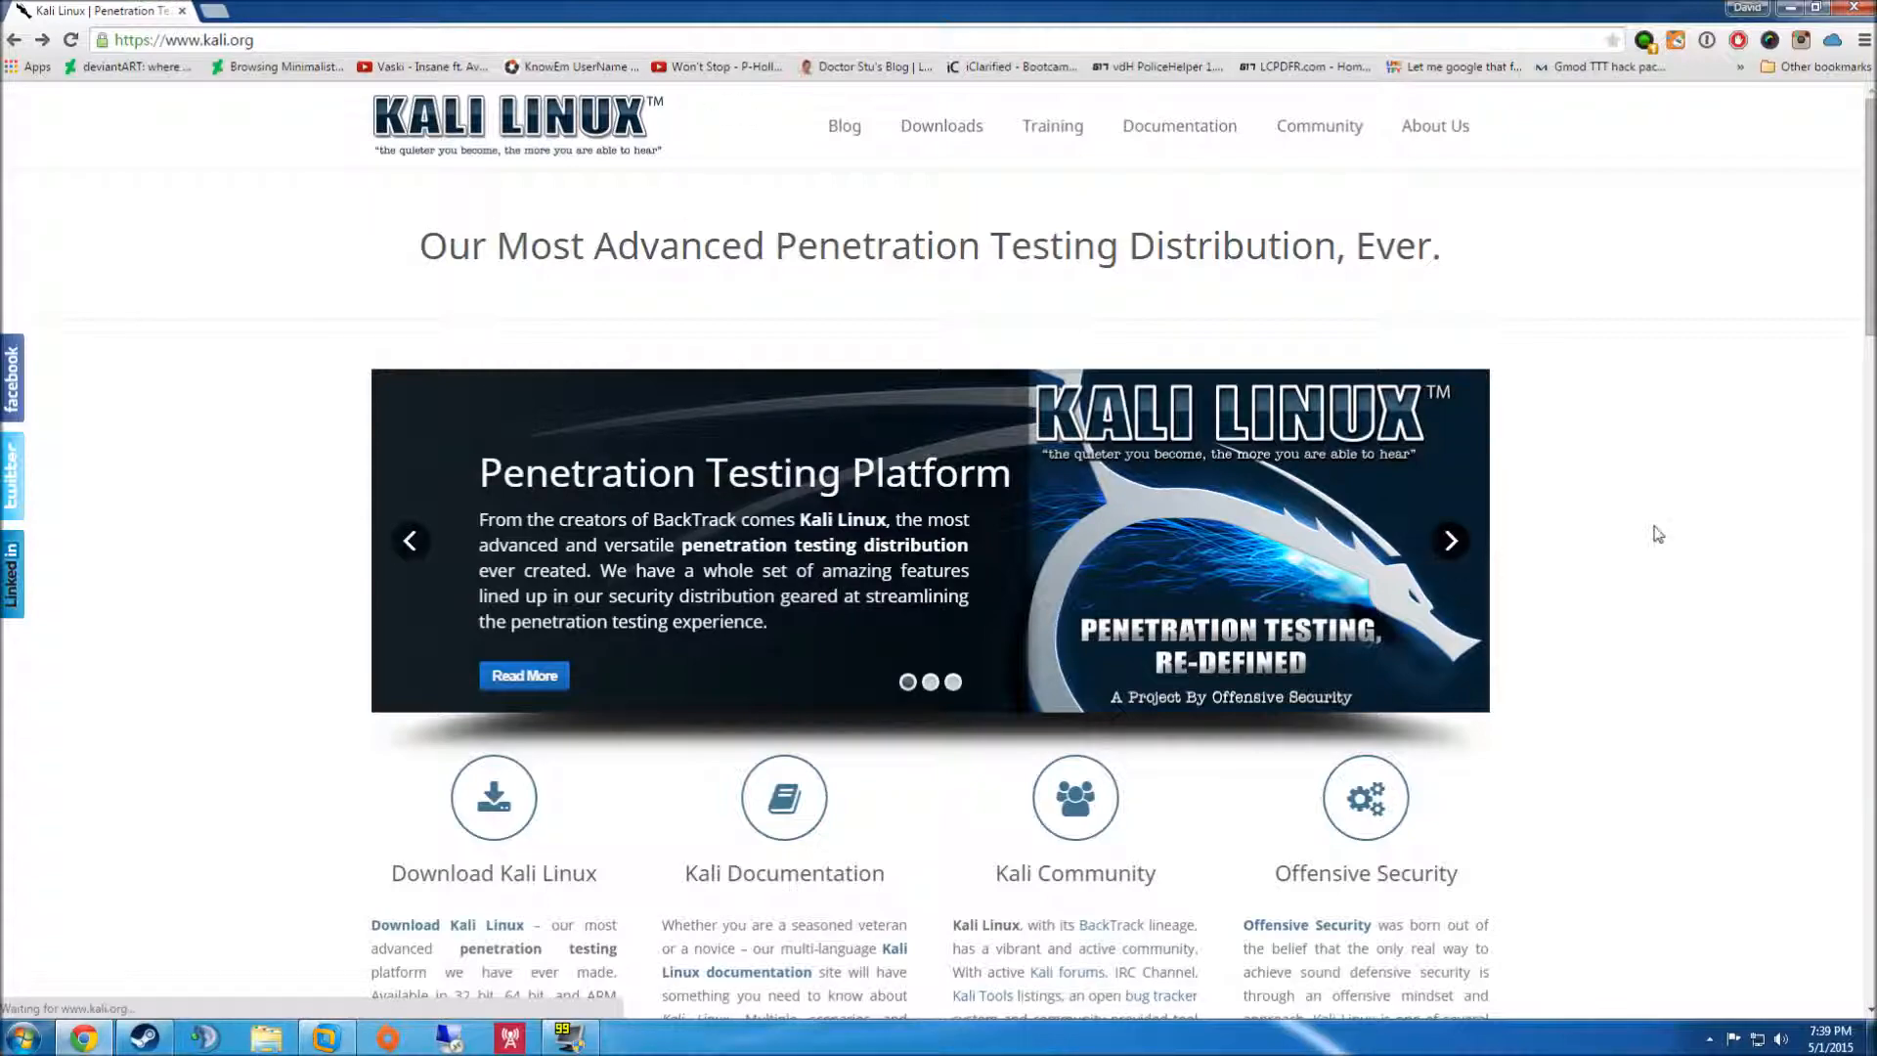
scroll(1654, 525, down, 6)
scroll(1654, 526, up, 6)
scroll(1654, 526, down, 3)
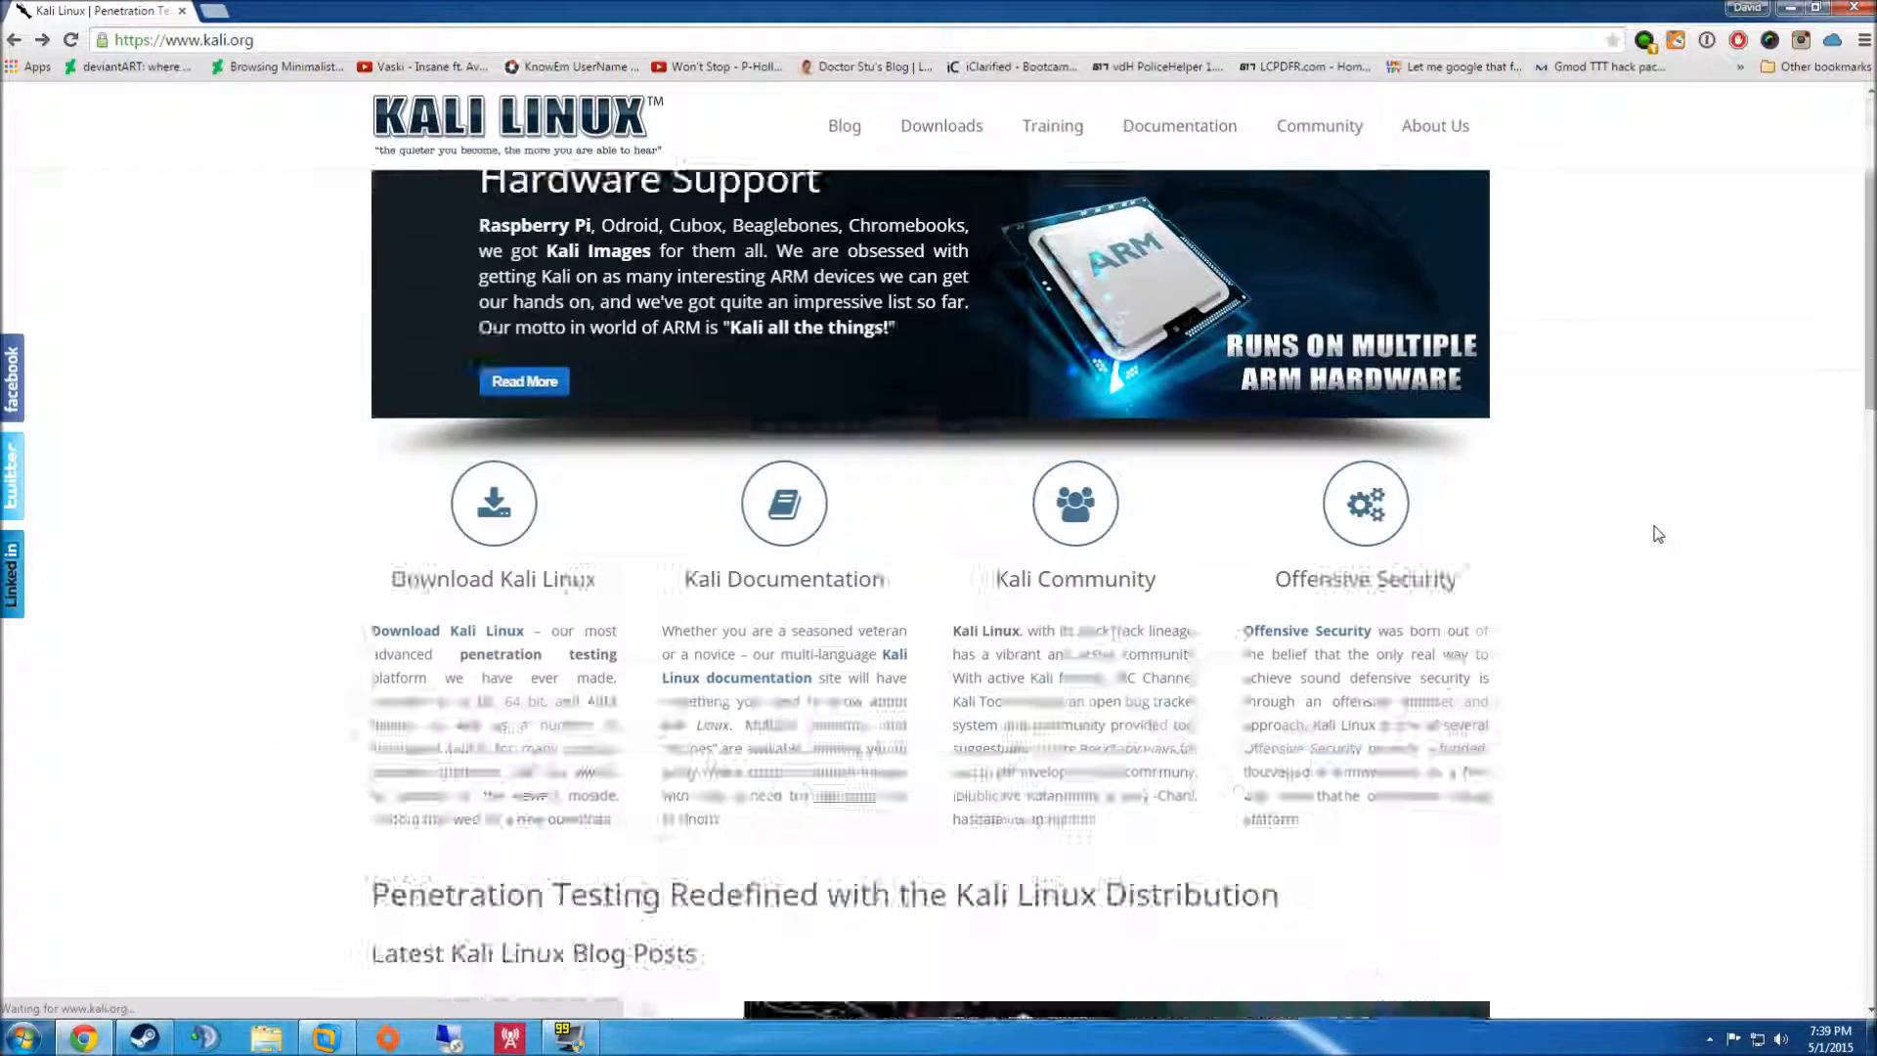
scroll(1658, 534, down, 15)
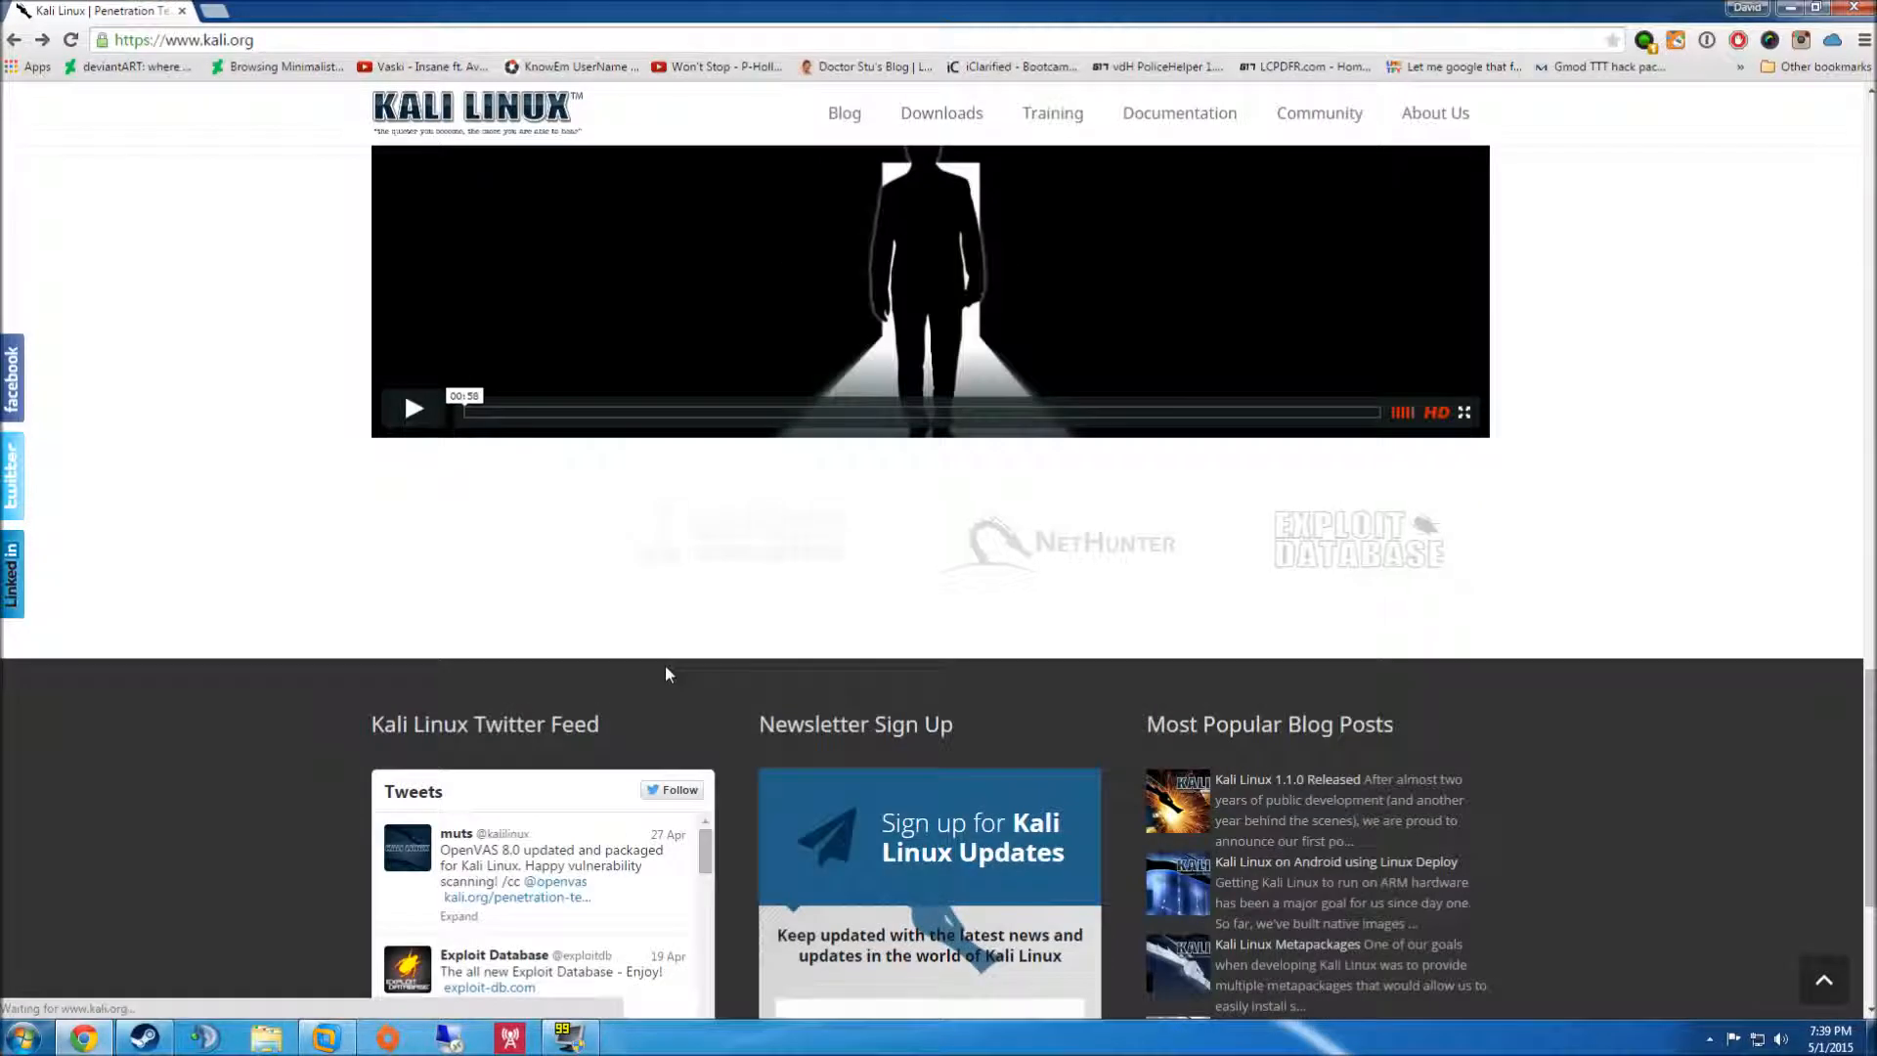
scroll(665, 675, up, 18)
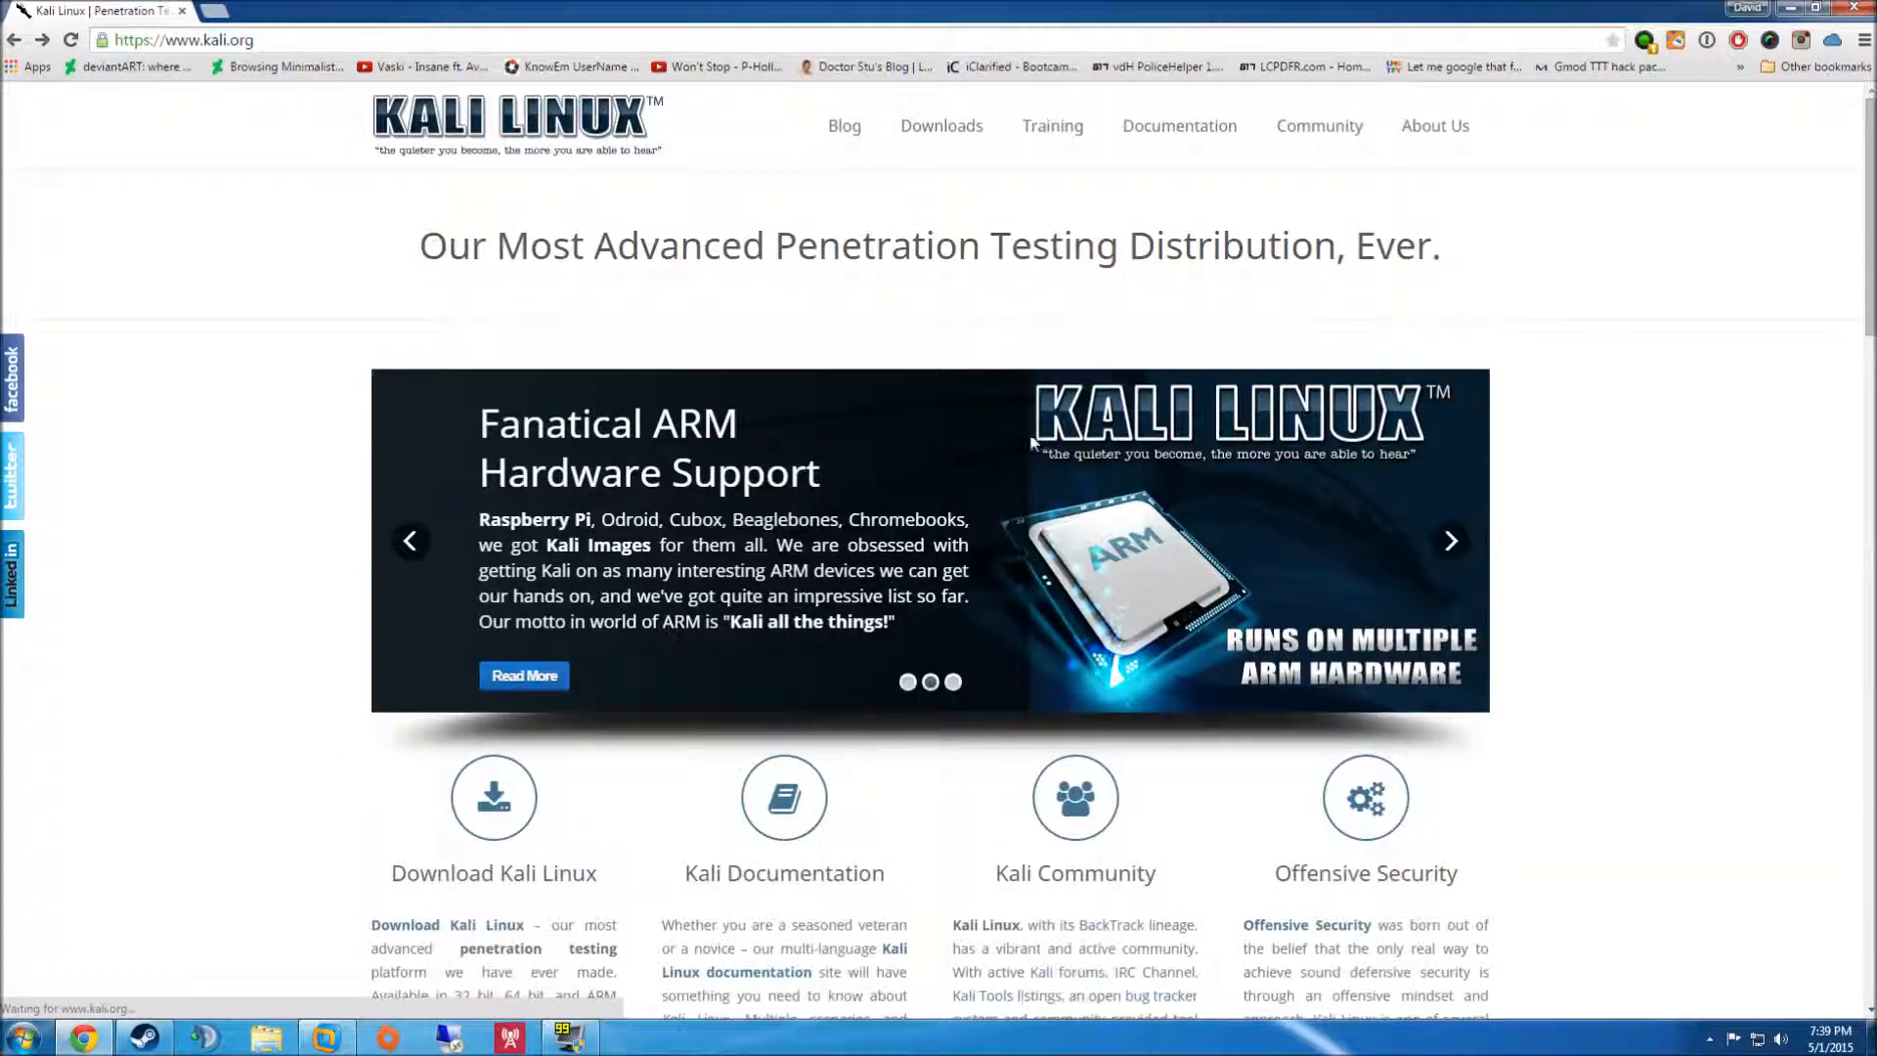
mouse_move(948, 127)
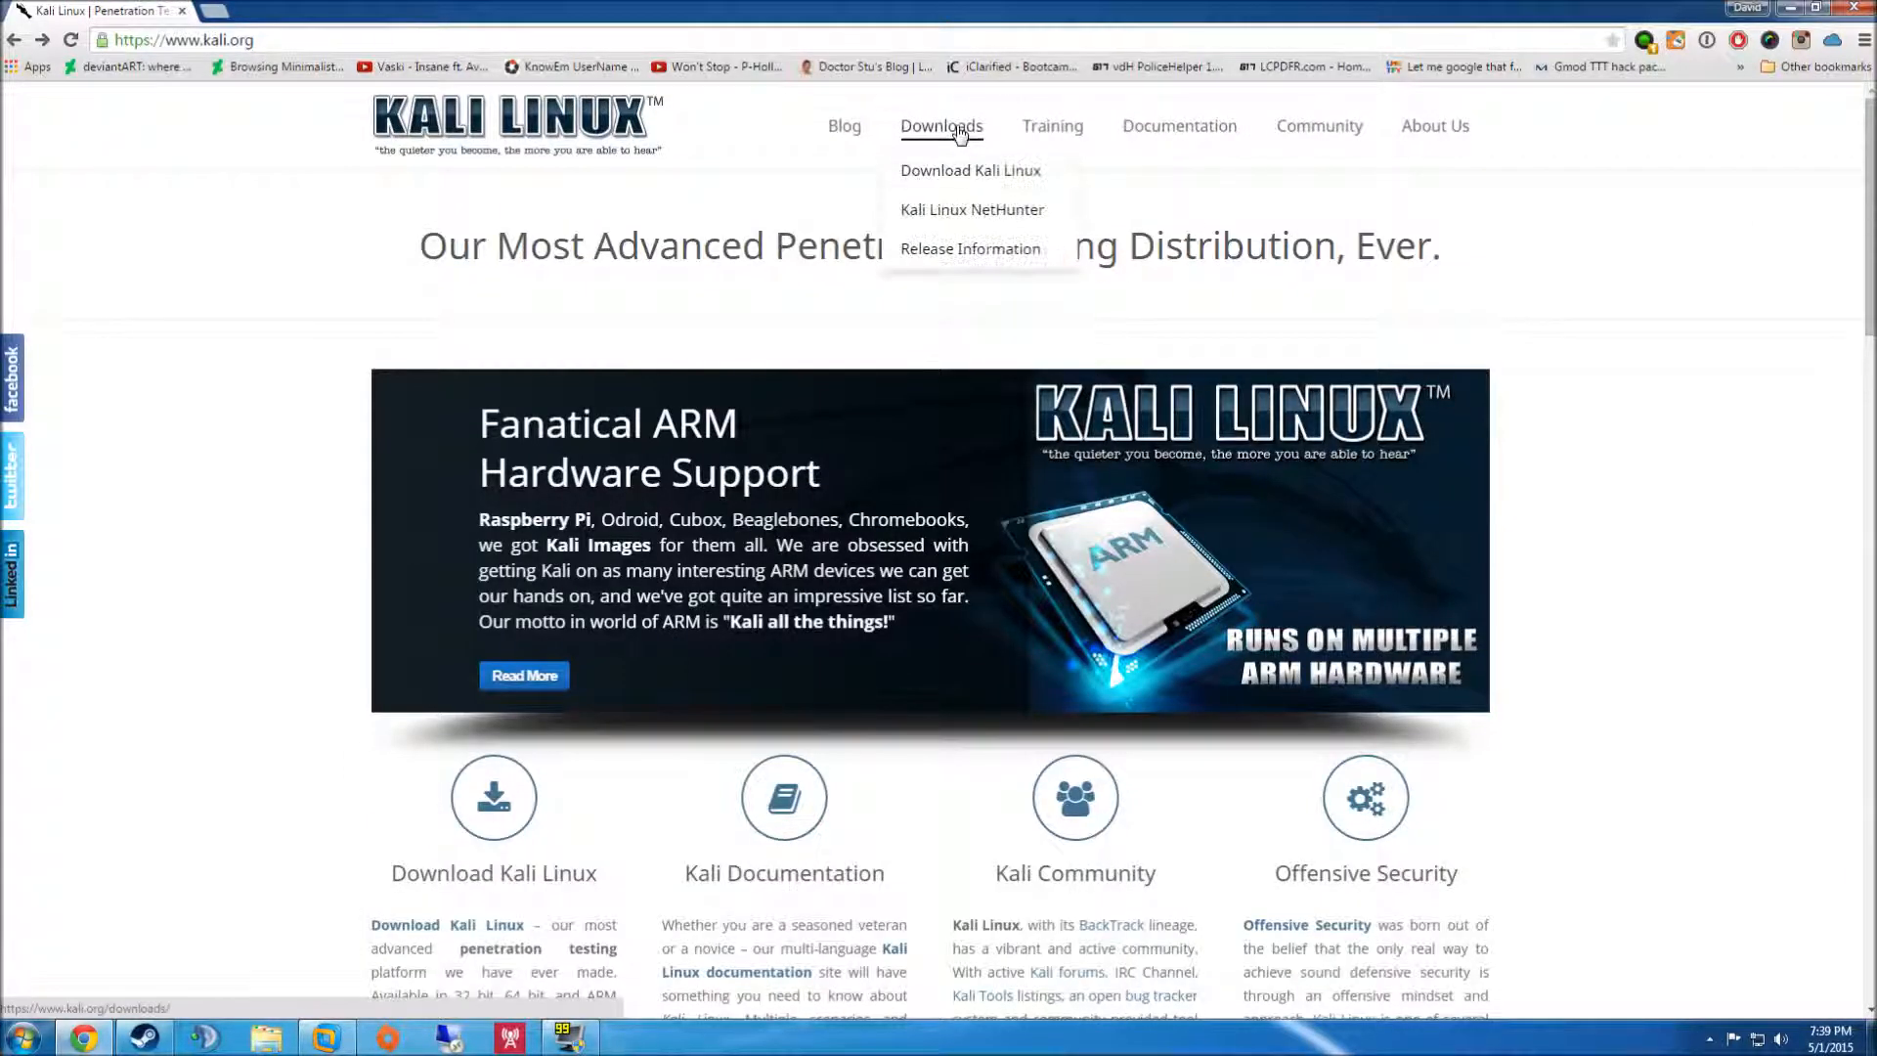
- On the Kali Downloads page, start then cancel the 64-bit ISO download and minimise Chrome
click(931, 176)
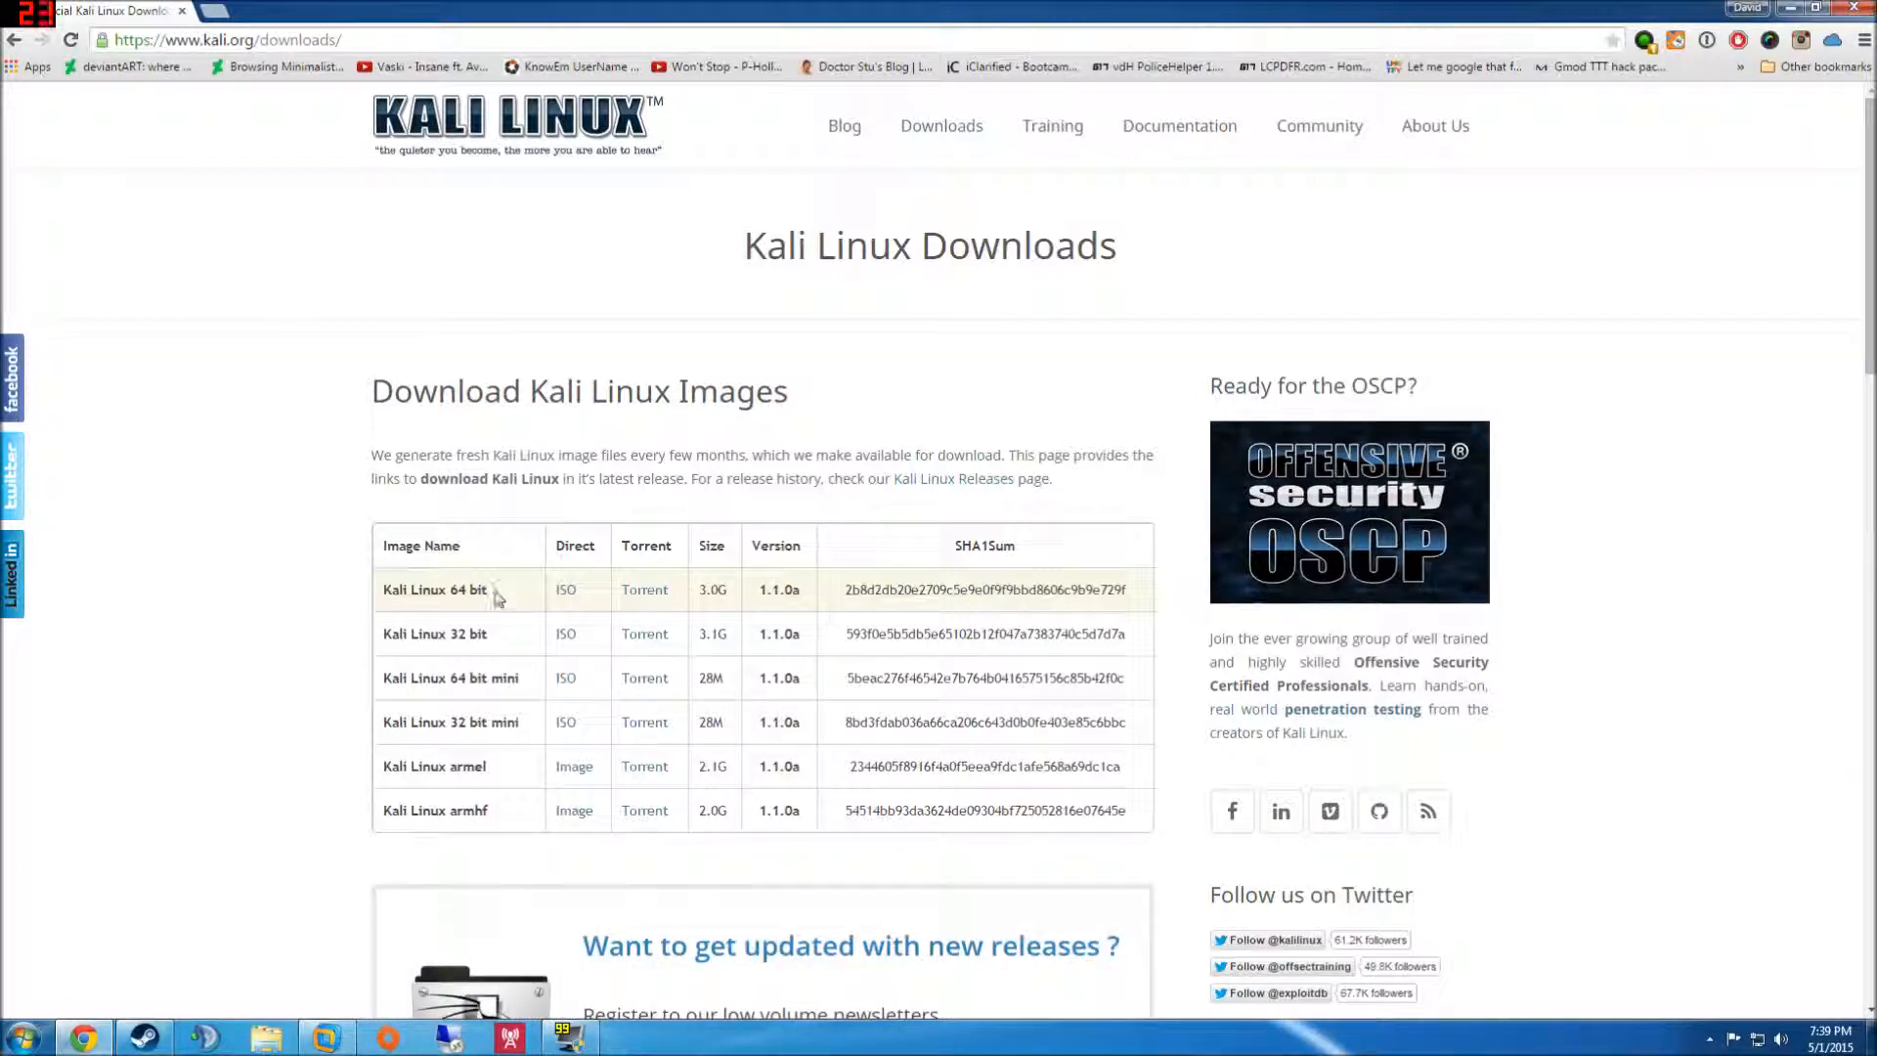
click(563, 593)
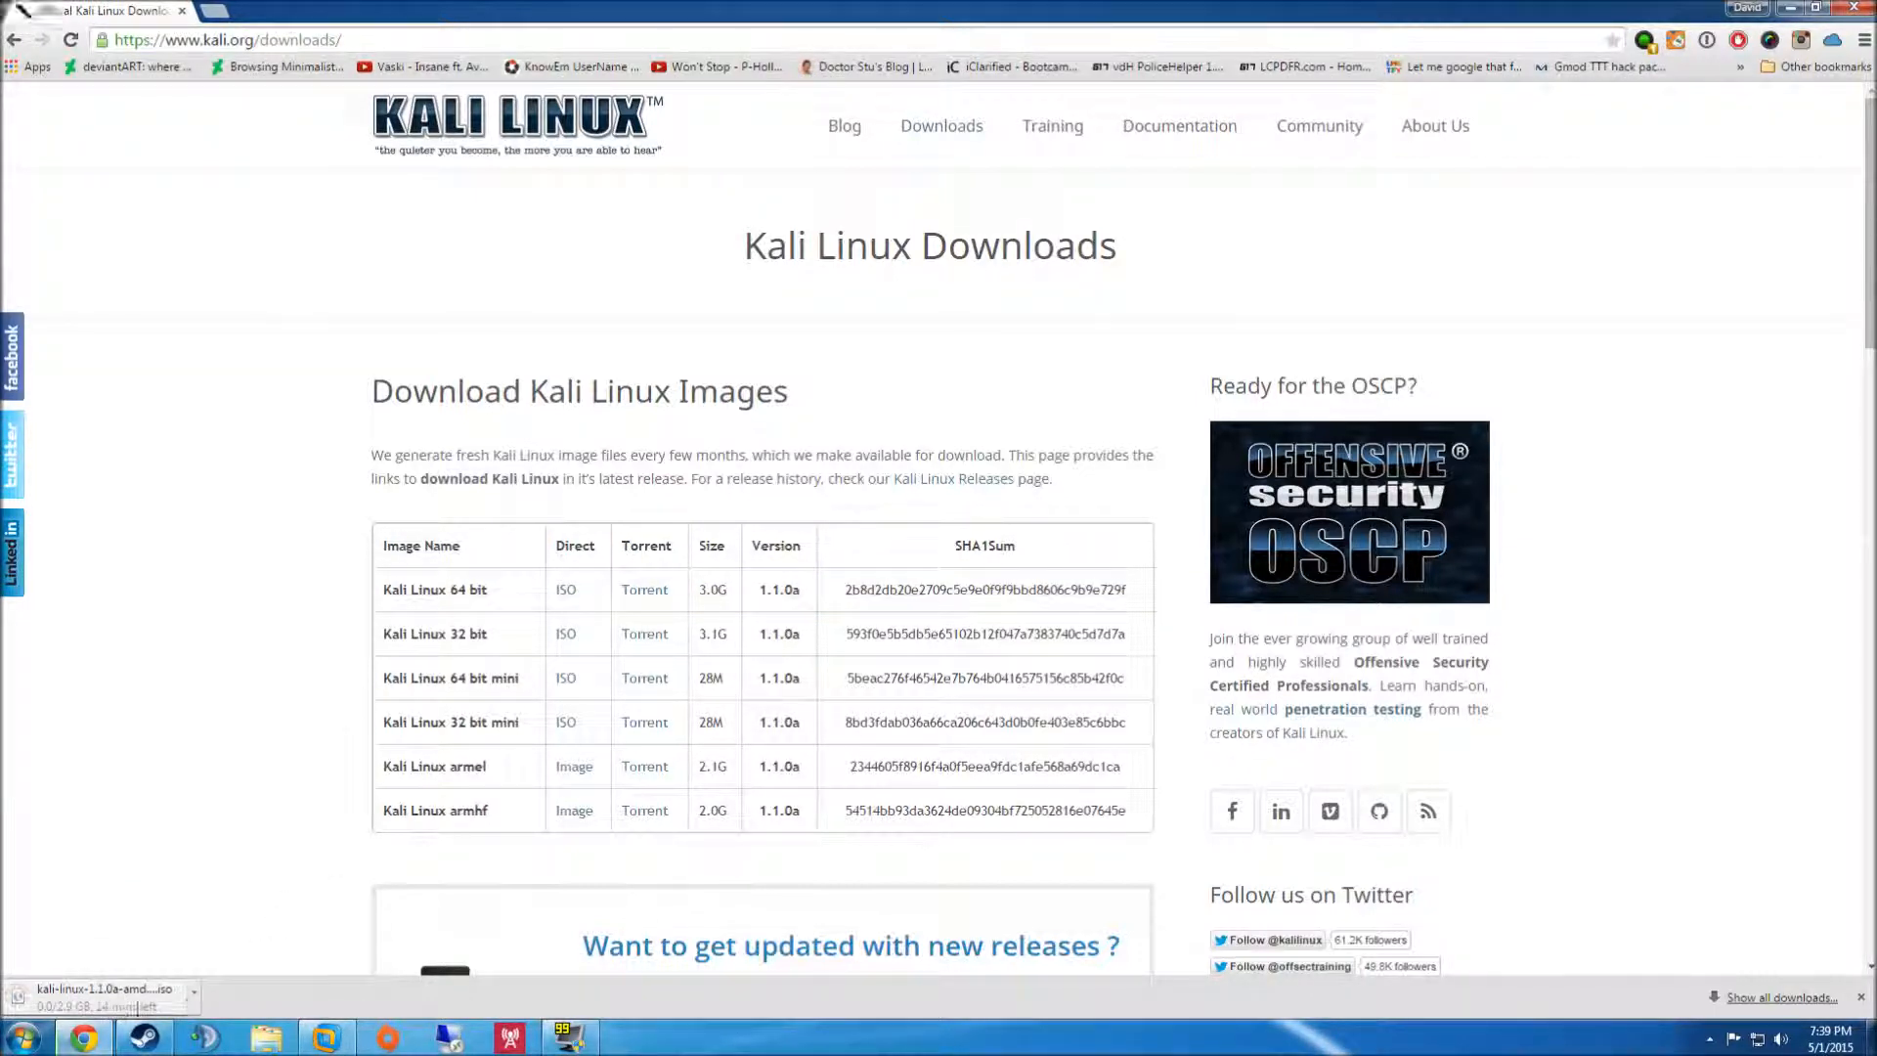
click(194, 995)
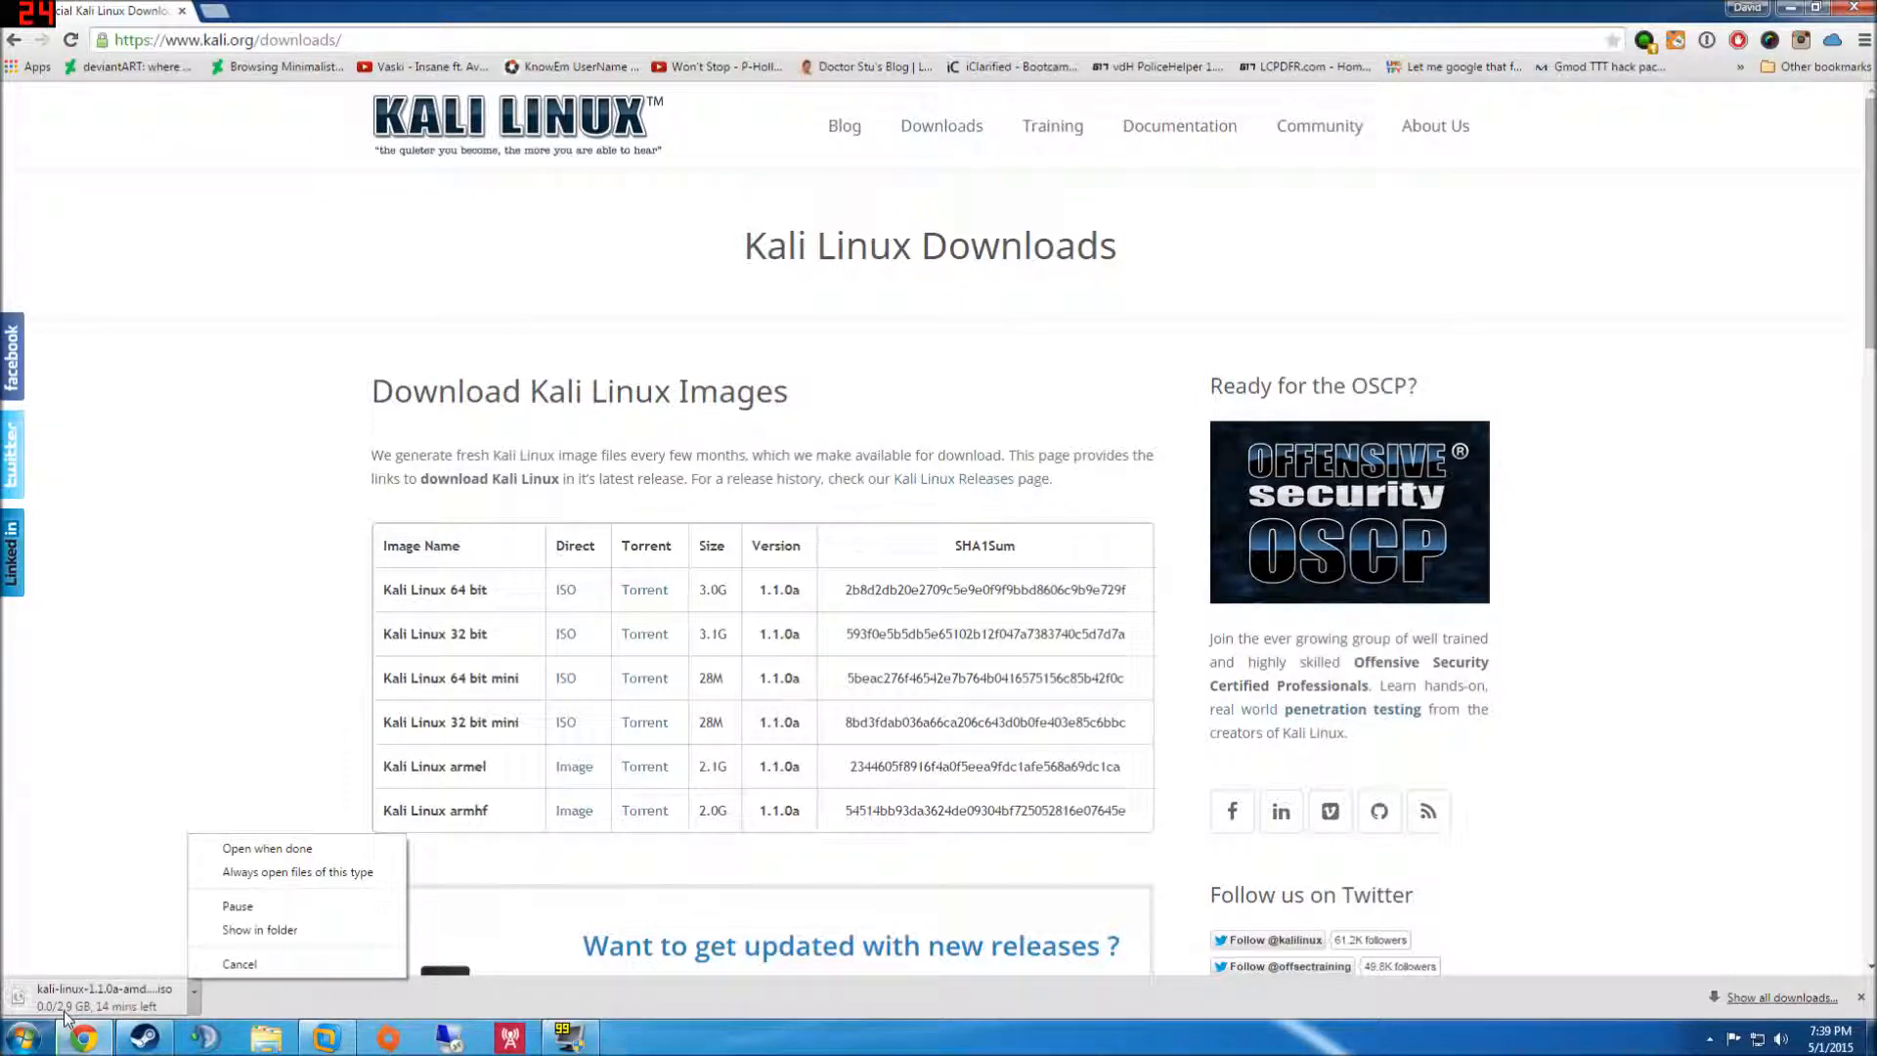
click(244, 962)
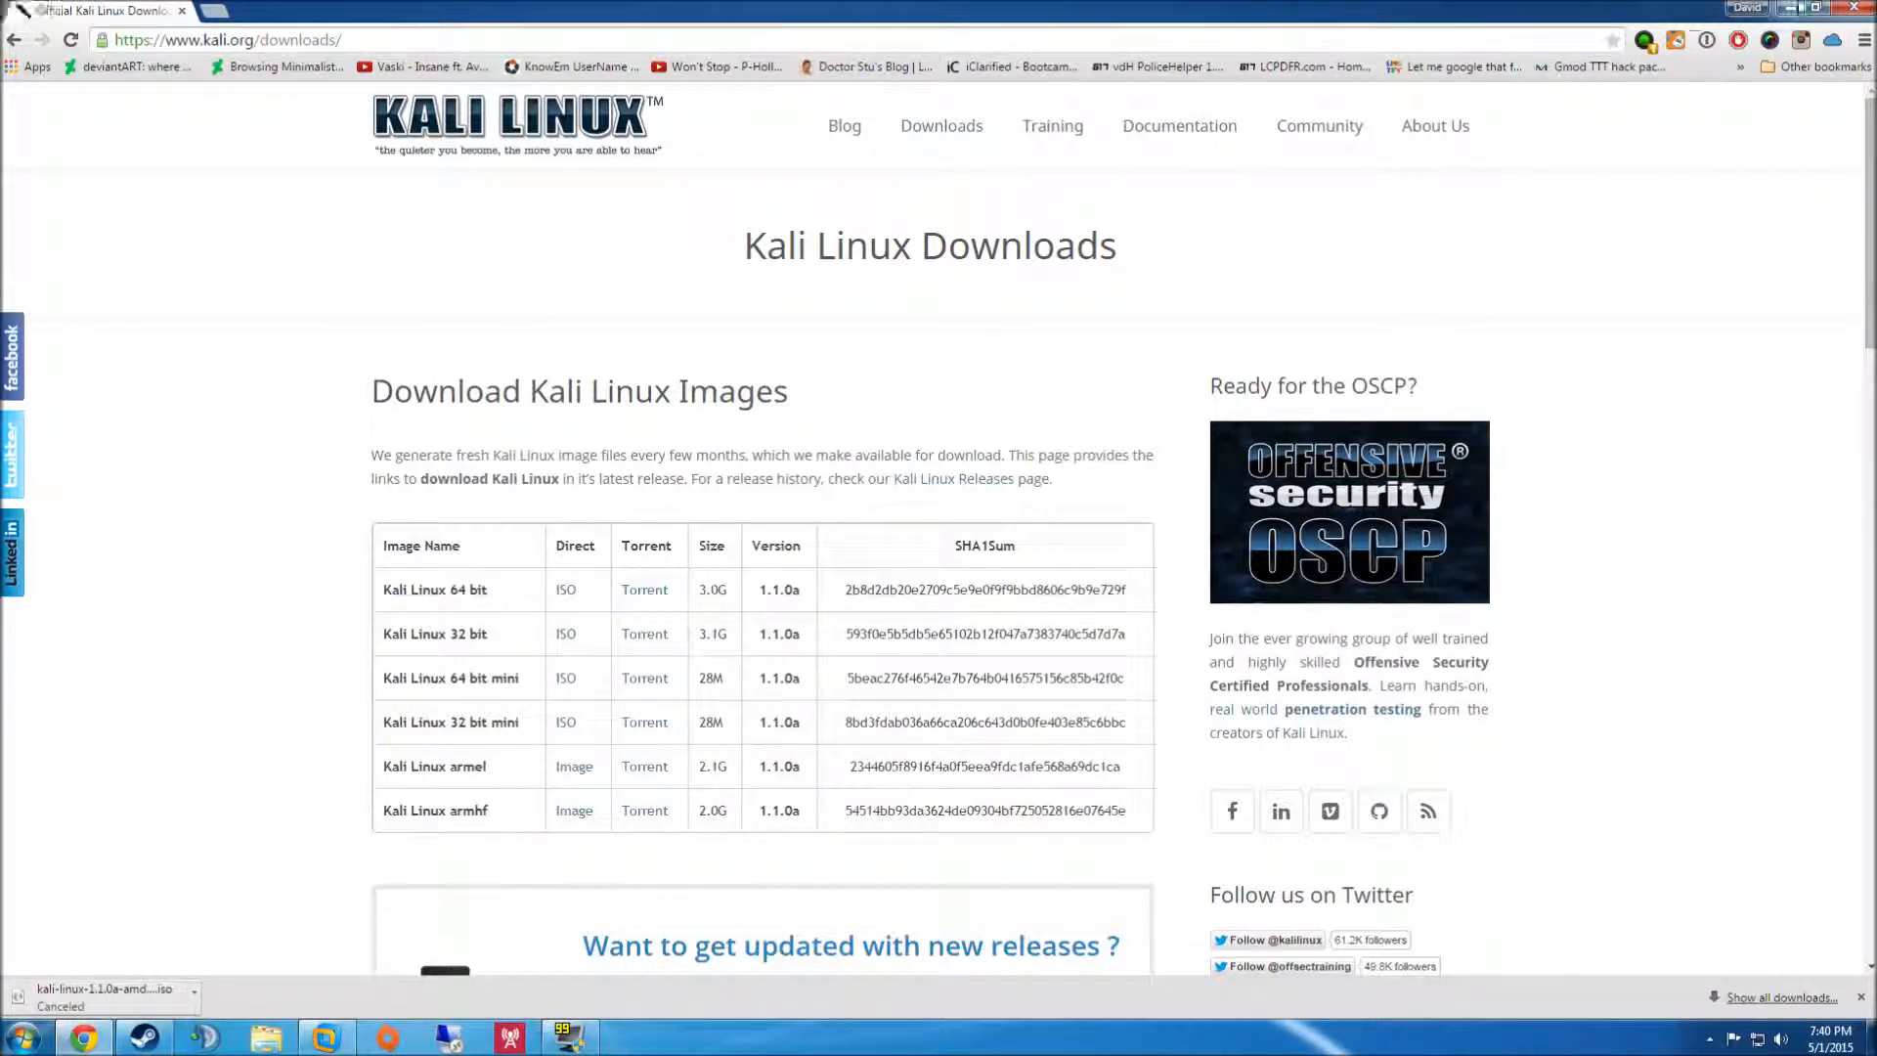
click(1797, 7)
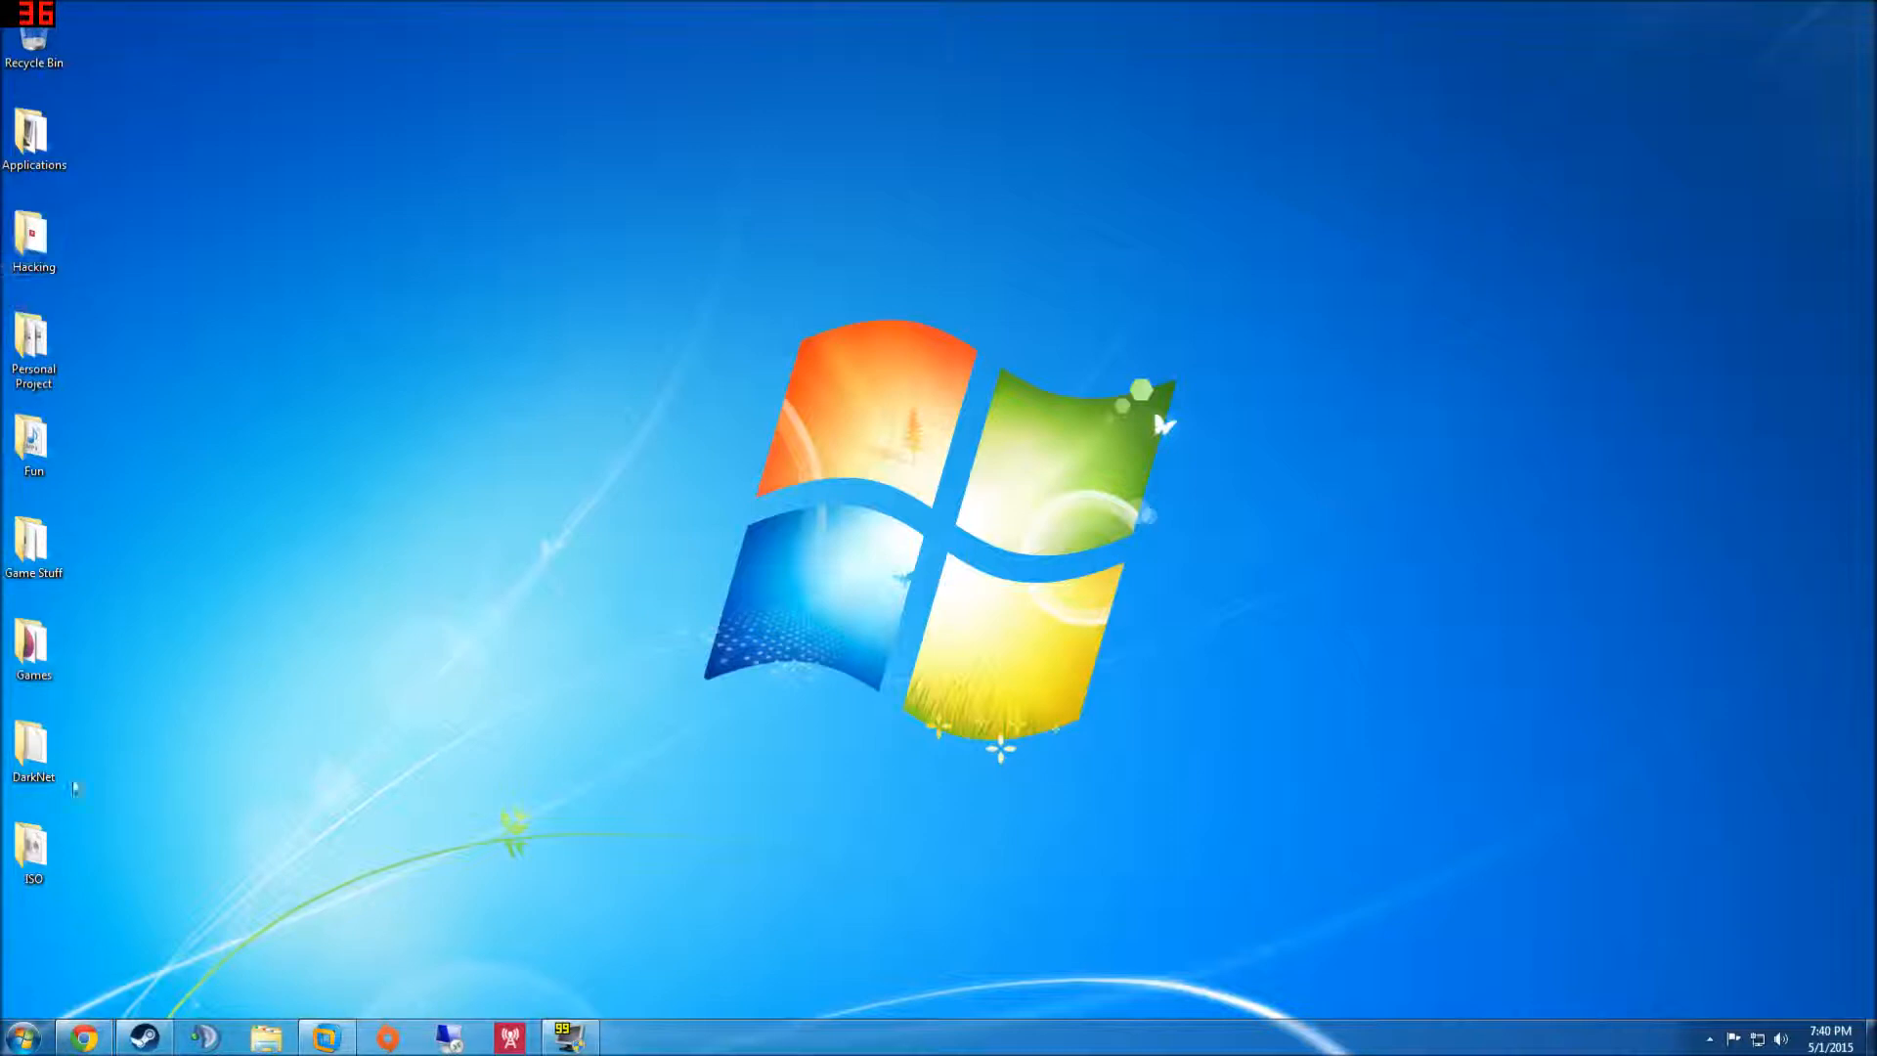
- Check the desktop ISO folder for the Kali ISO, close it, and restore VMware Workstation
double_click(24, 870)
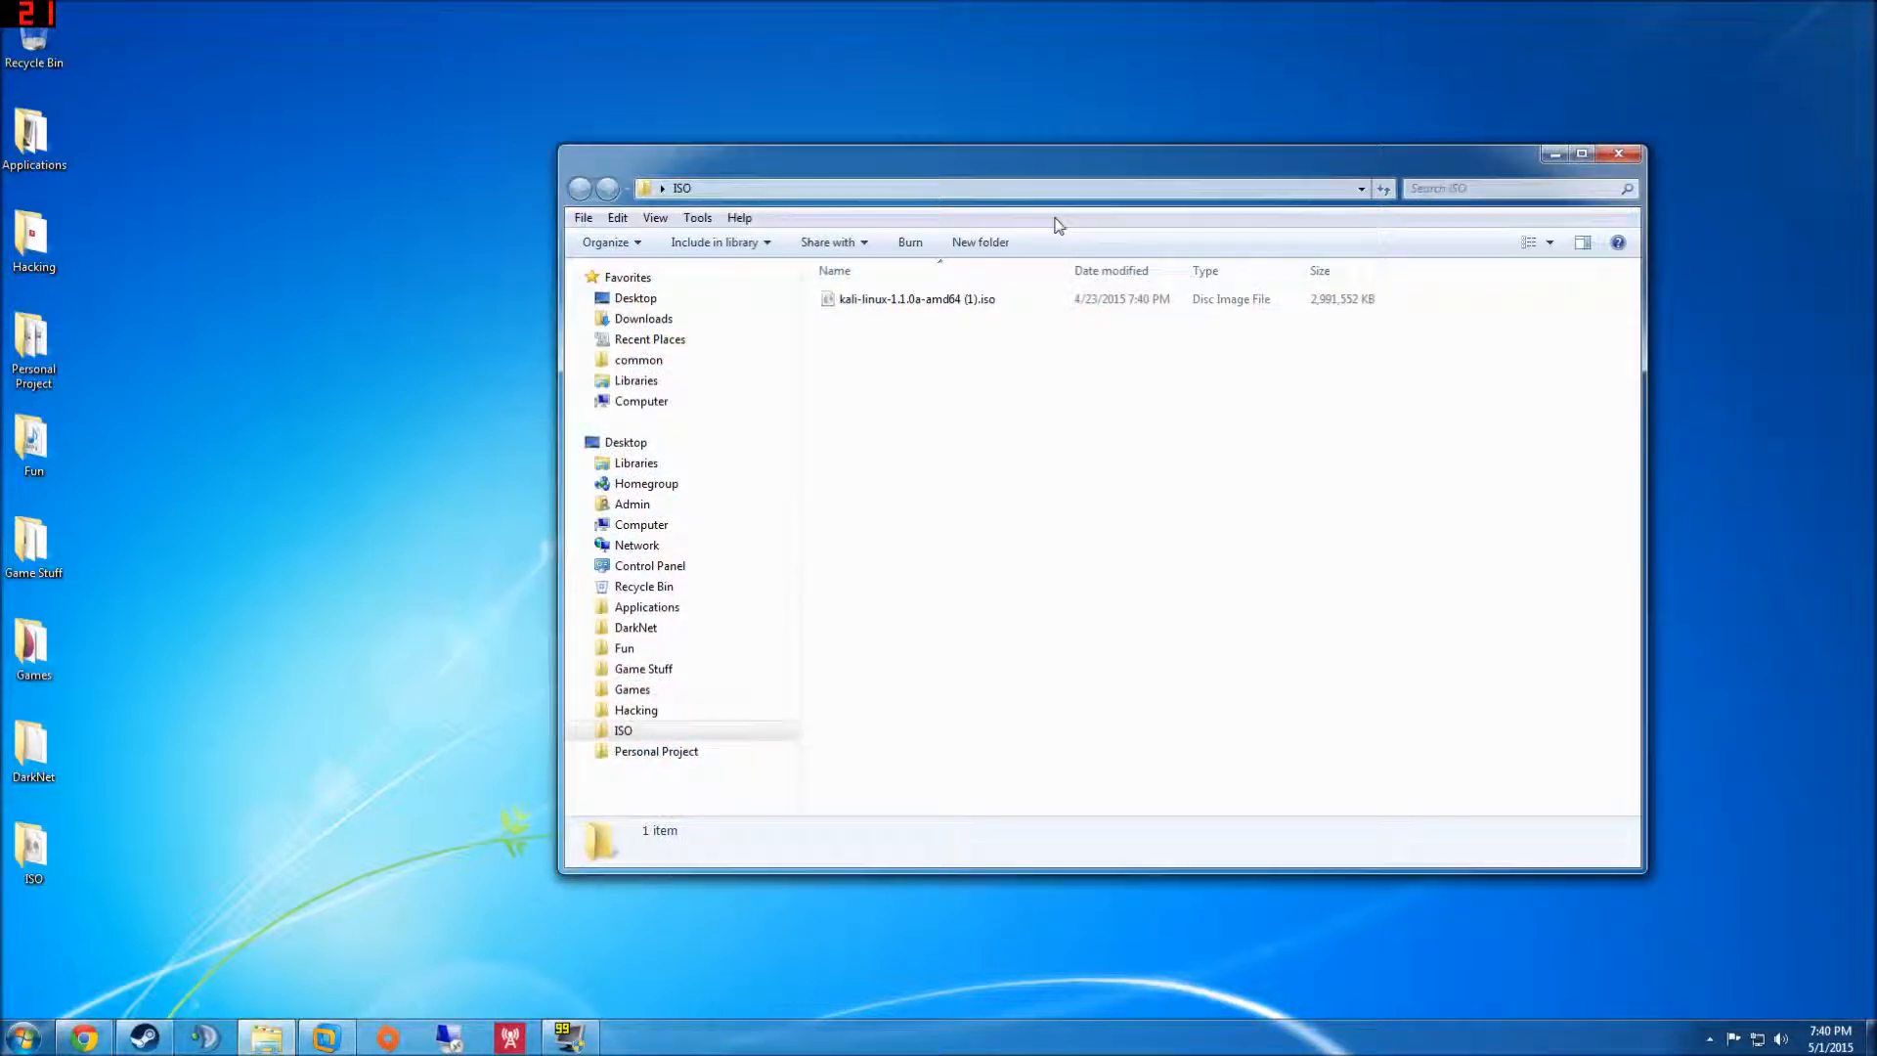
click(1617, 154)
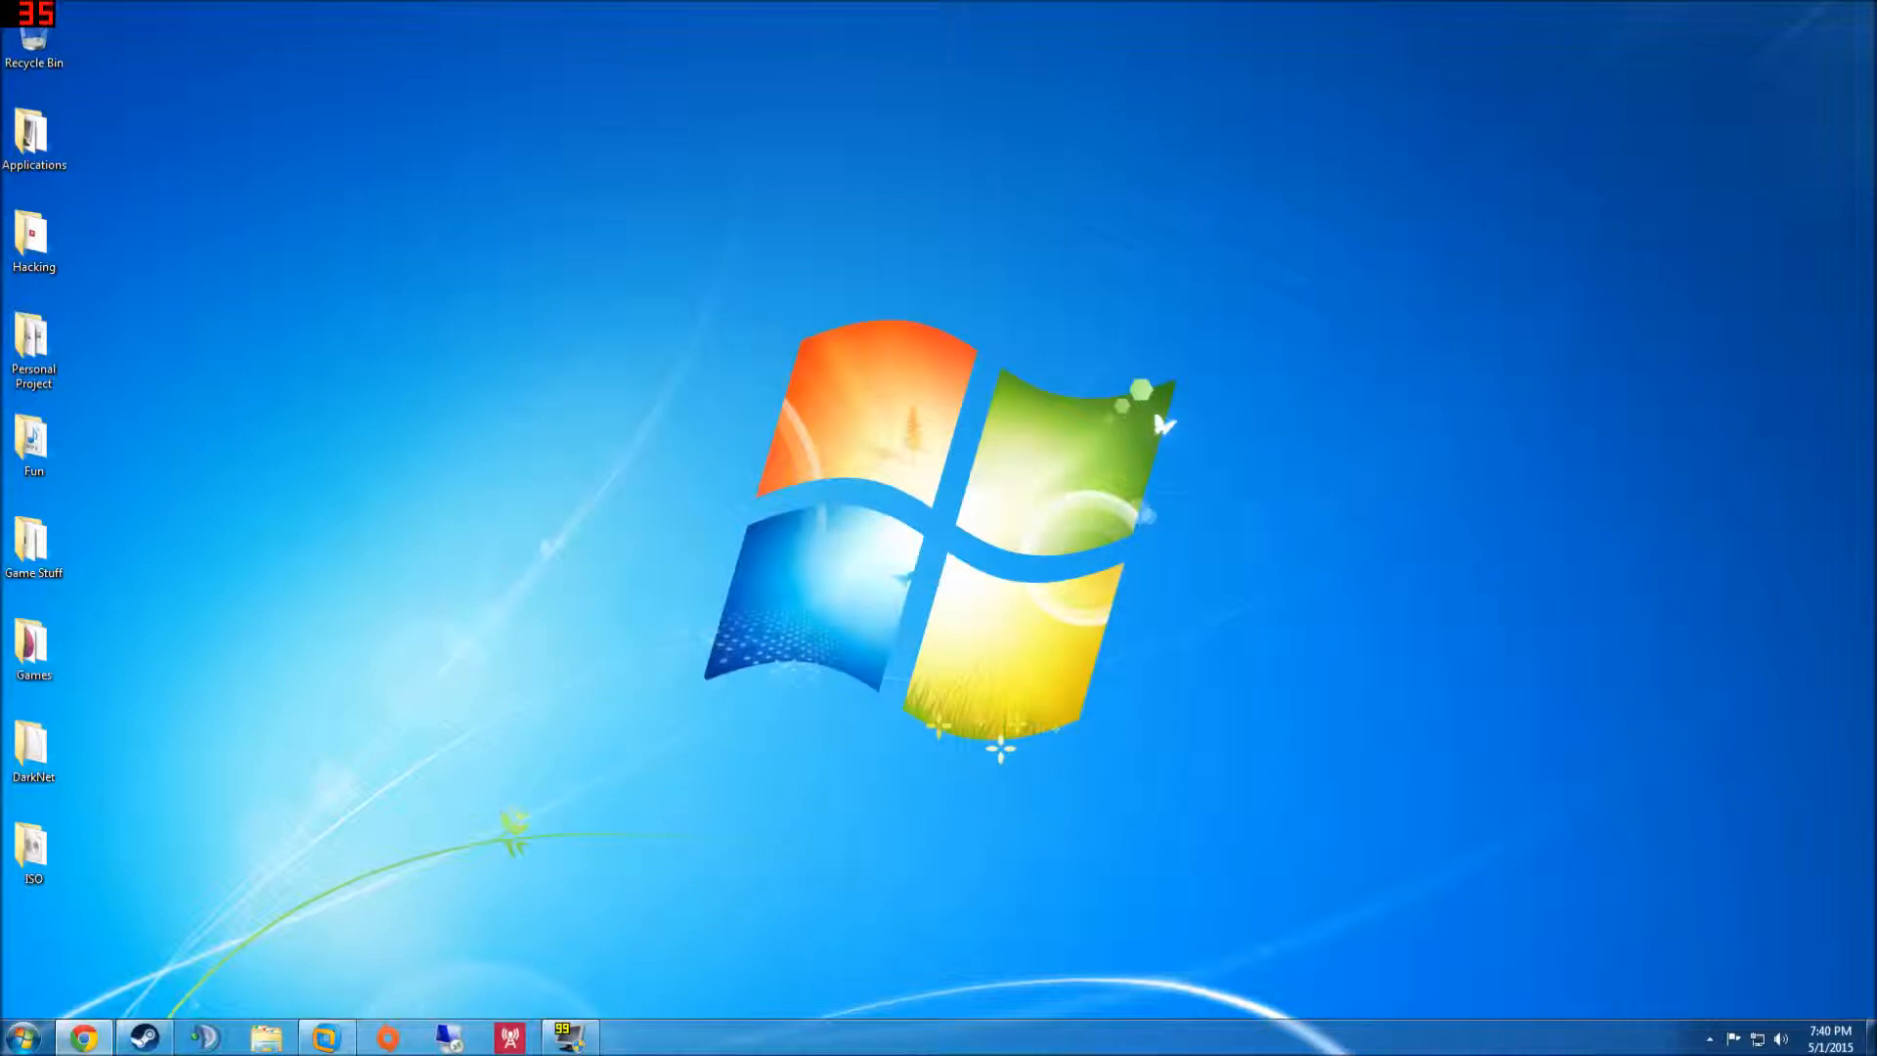
click(333, 1041)
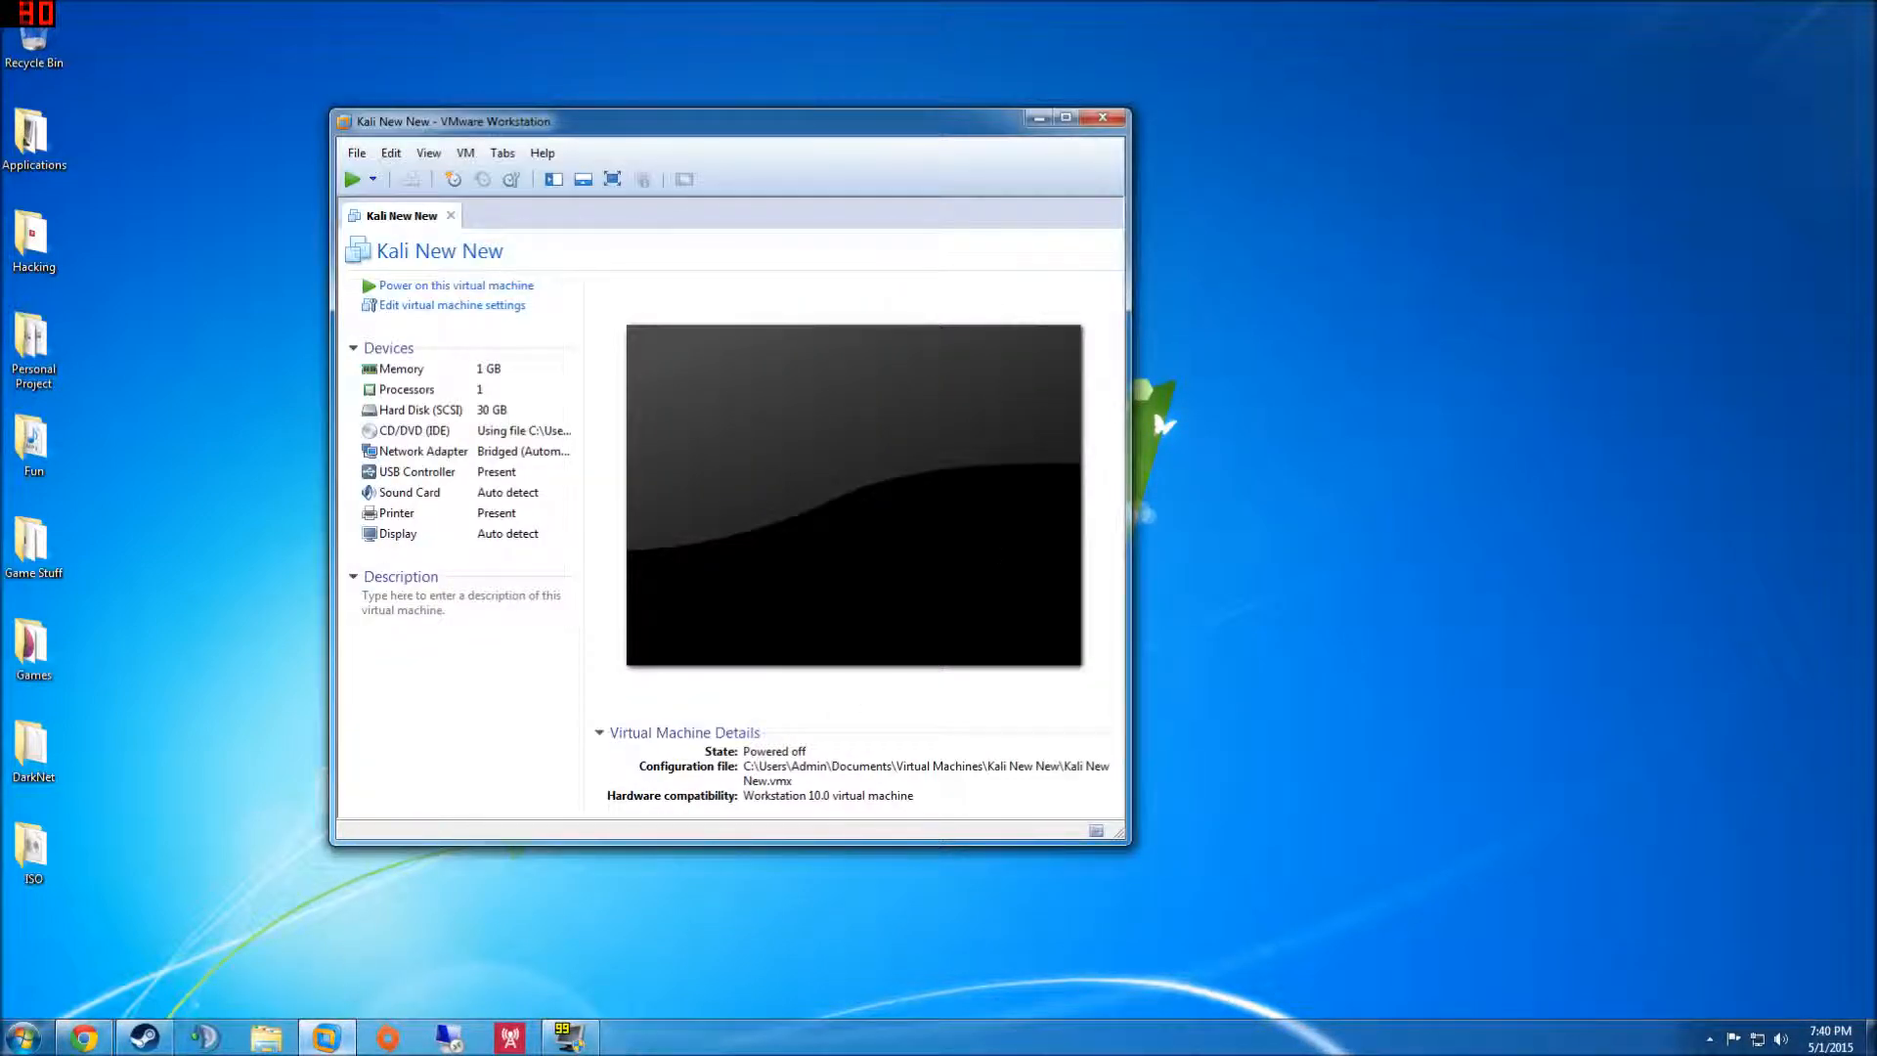
- Shift the VMware window slightly left and open the File menu
mouse_move(325, 1036)
drag(568, 124, 607, 115)
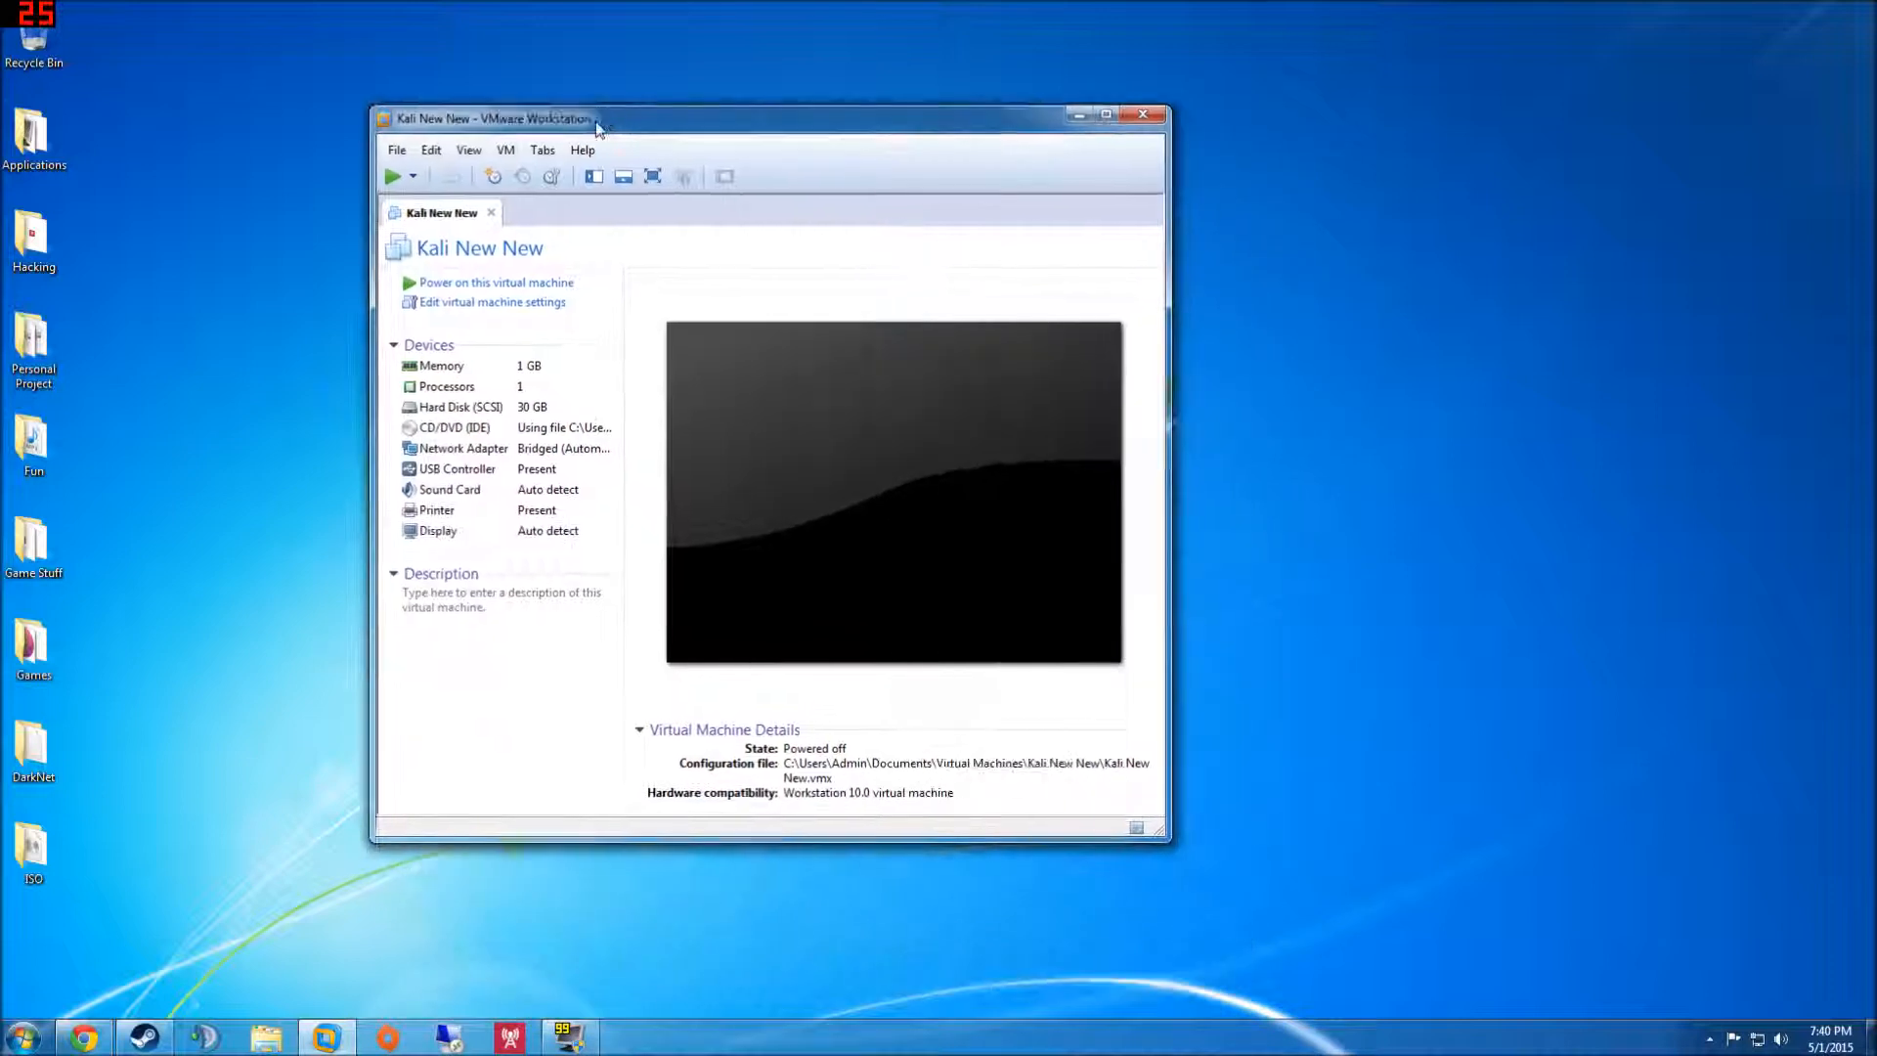
click(398, 152)
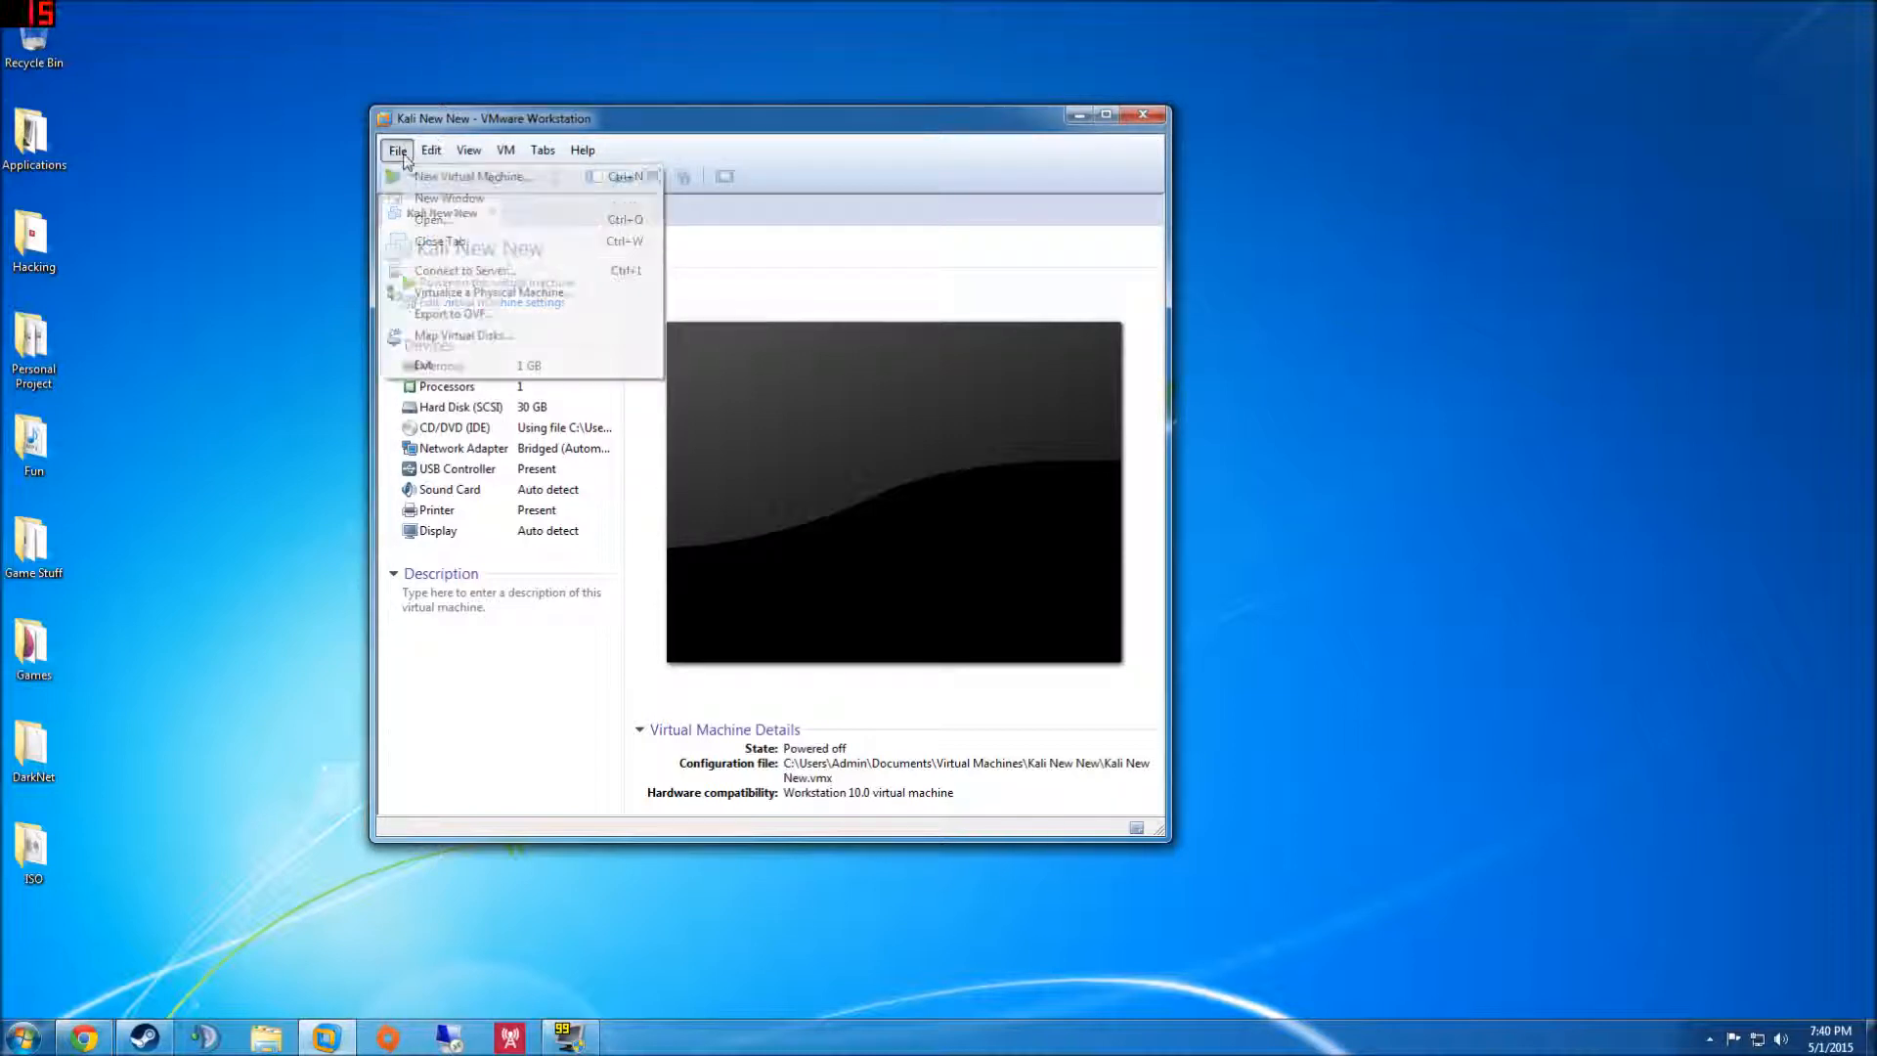
- Start a Typical new VM using kali-linux-1.1.0a-amd64 ISO from Desktop\ISO as installer disc
click(407, 179)
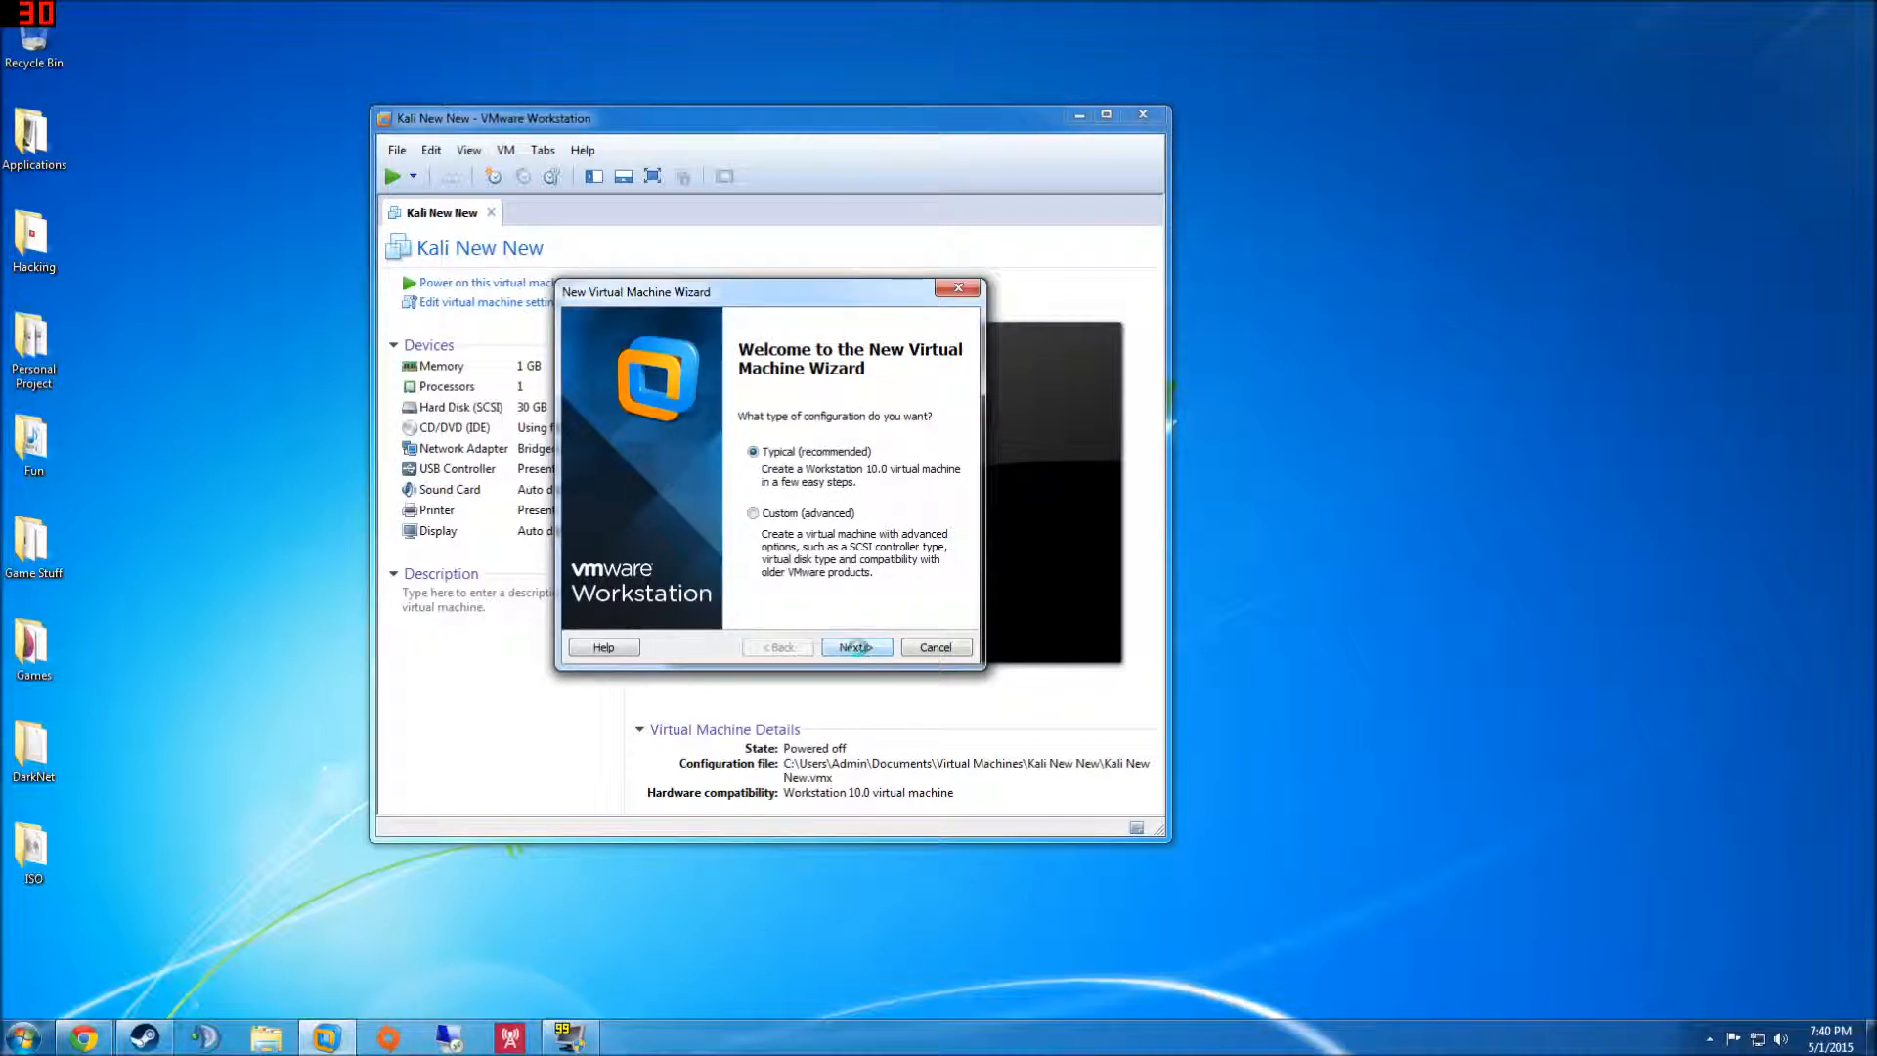
click(857, 647)
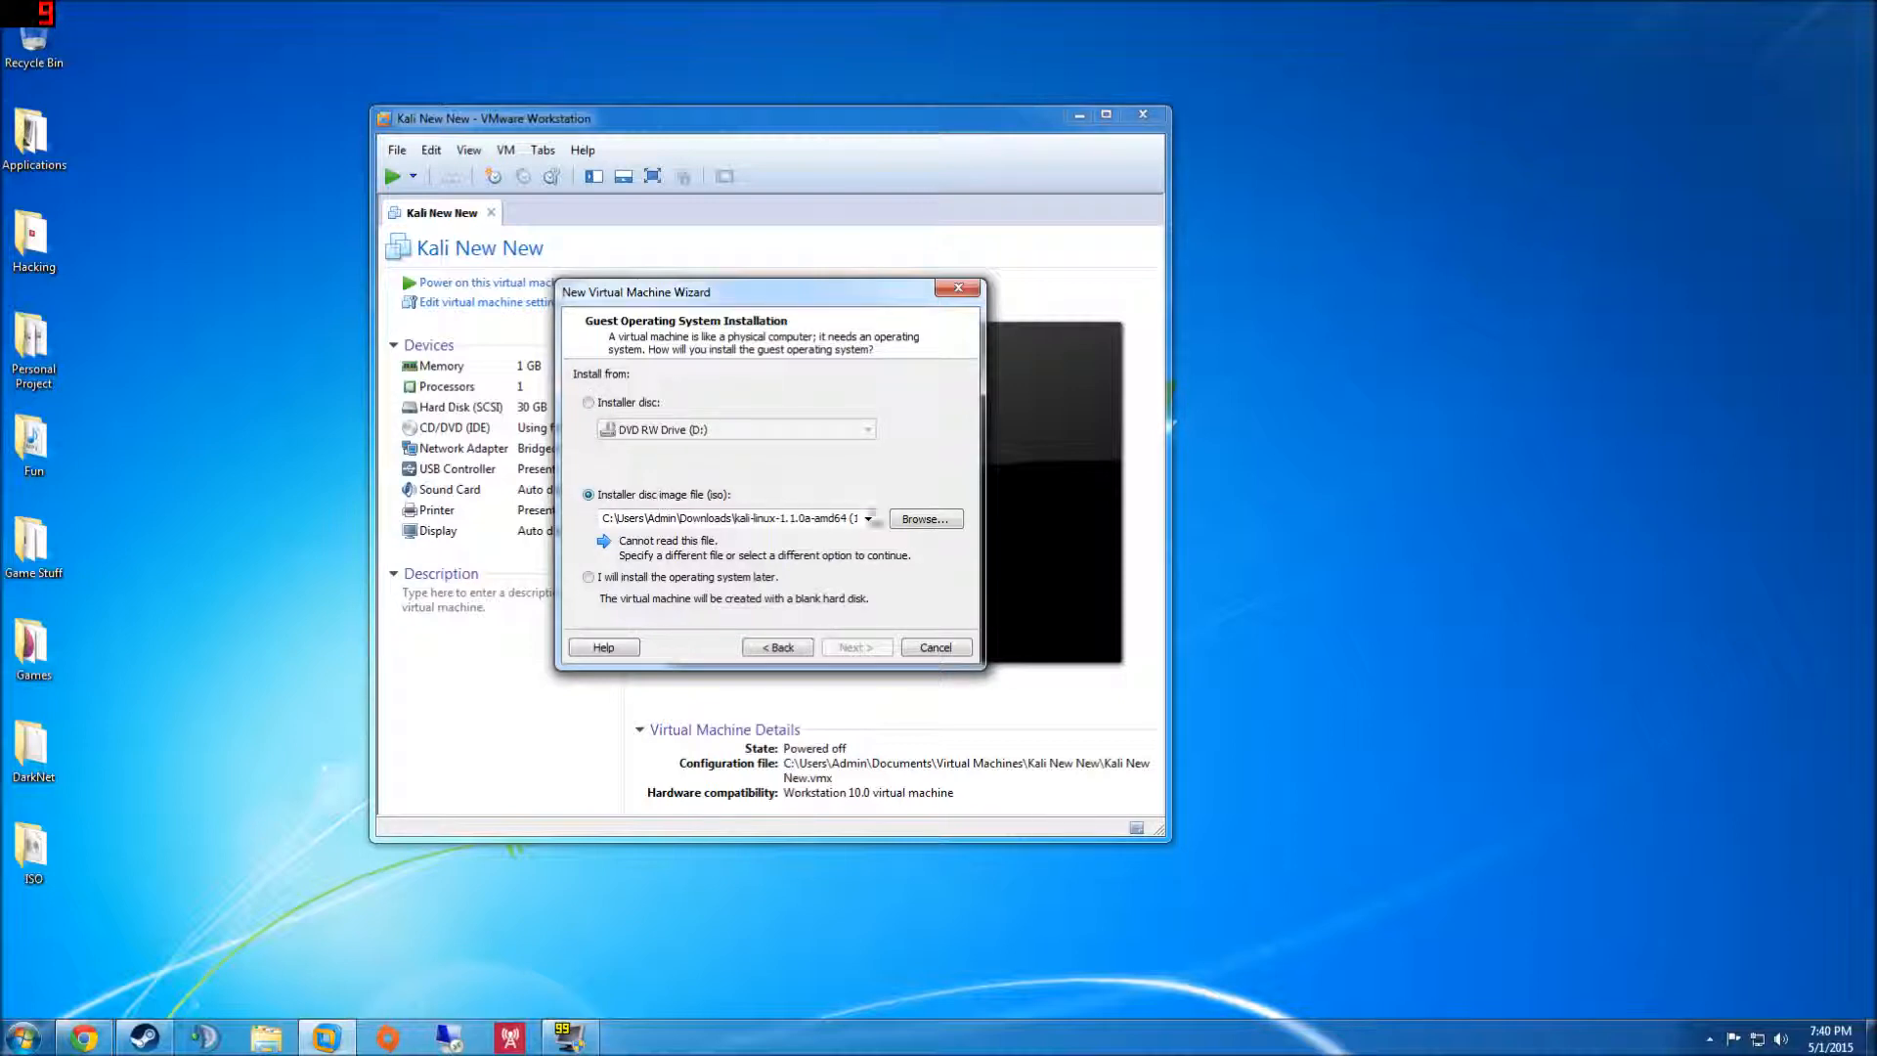
click(916, 521)
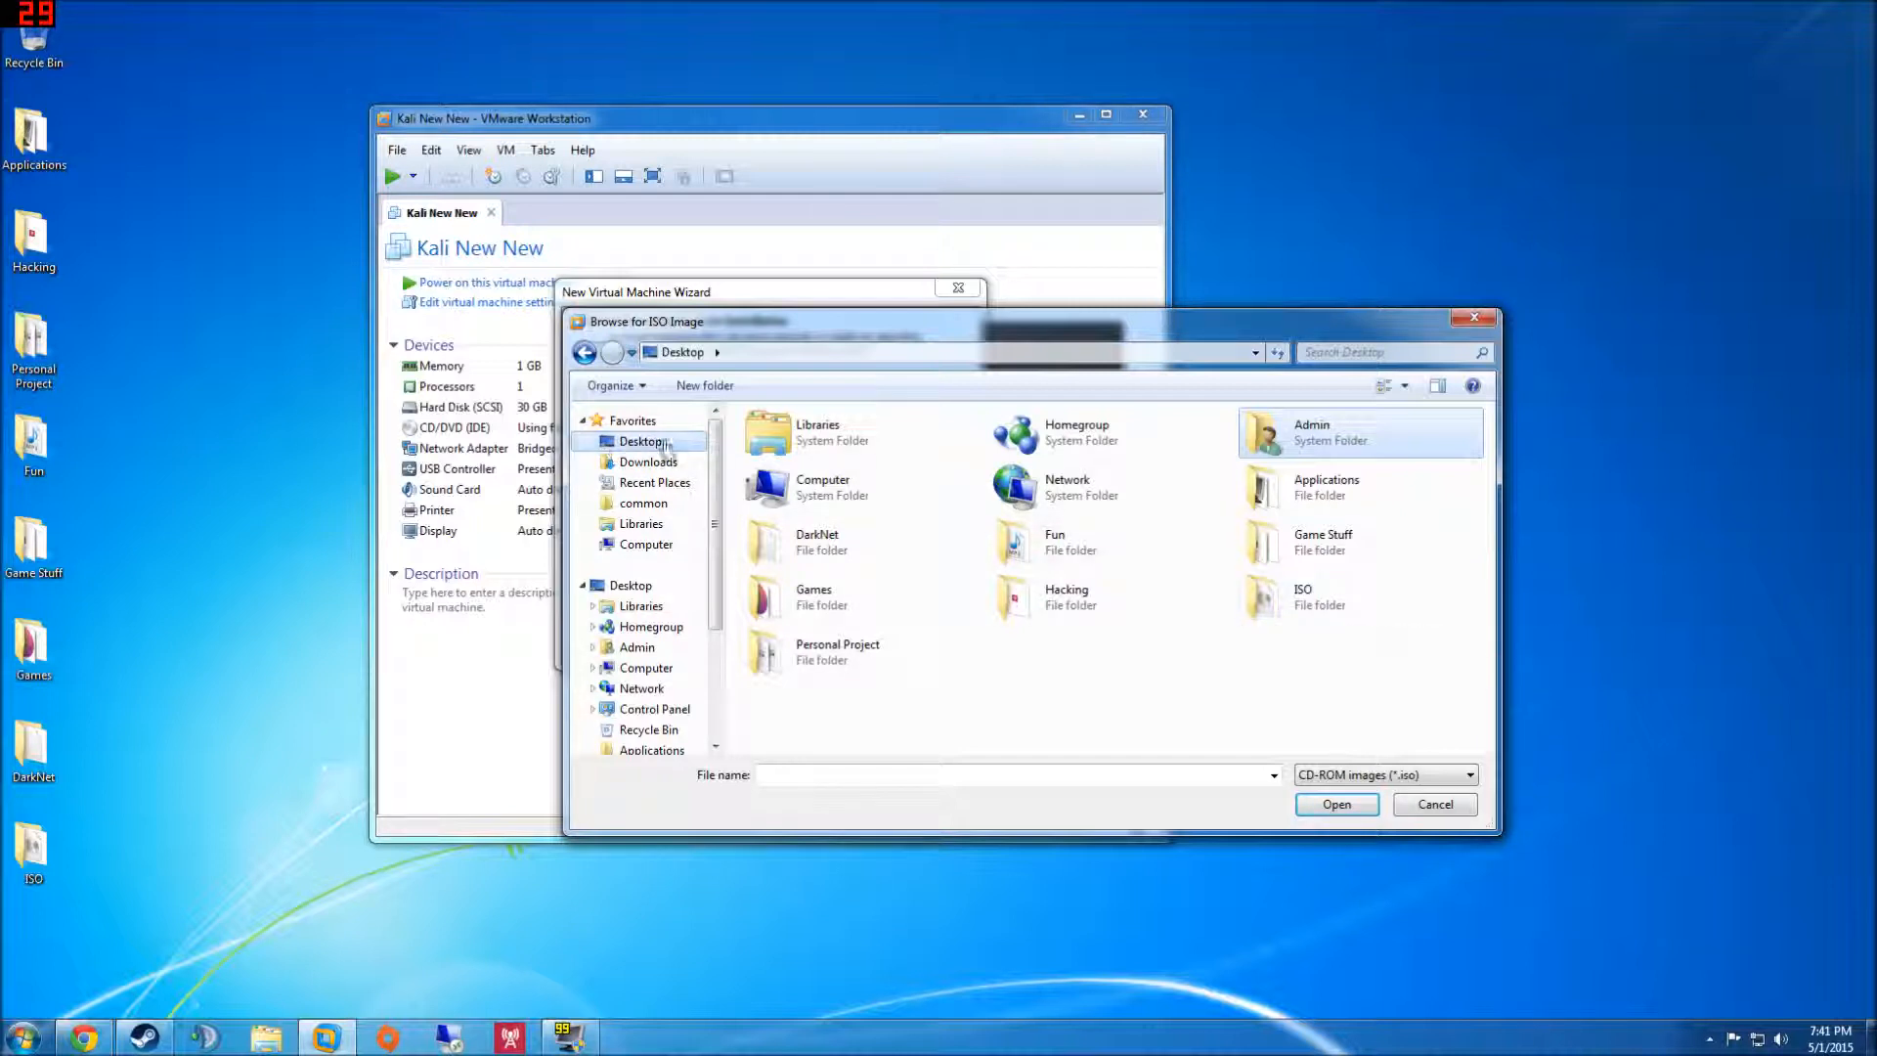
double_click(1395, 622)
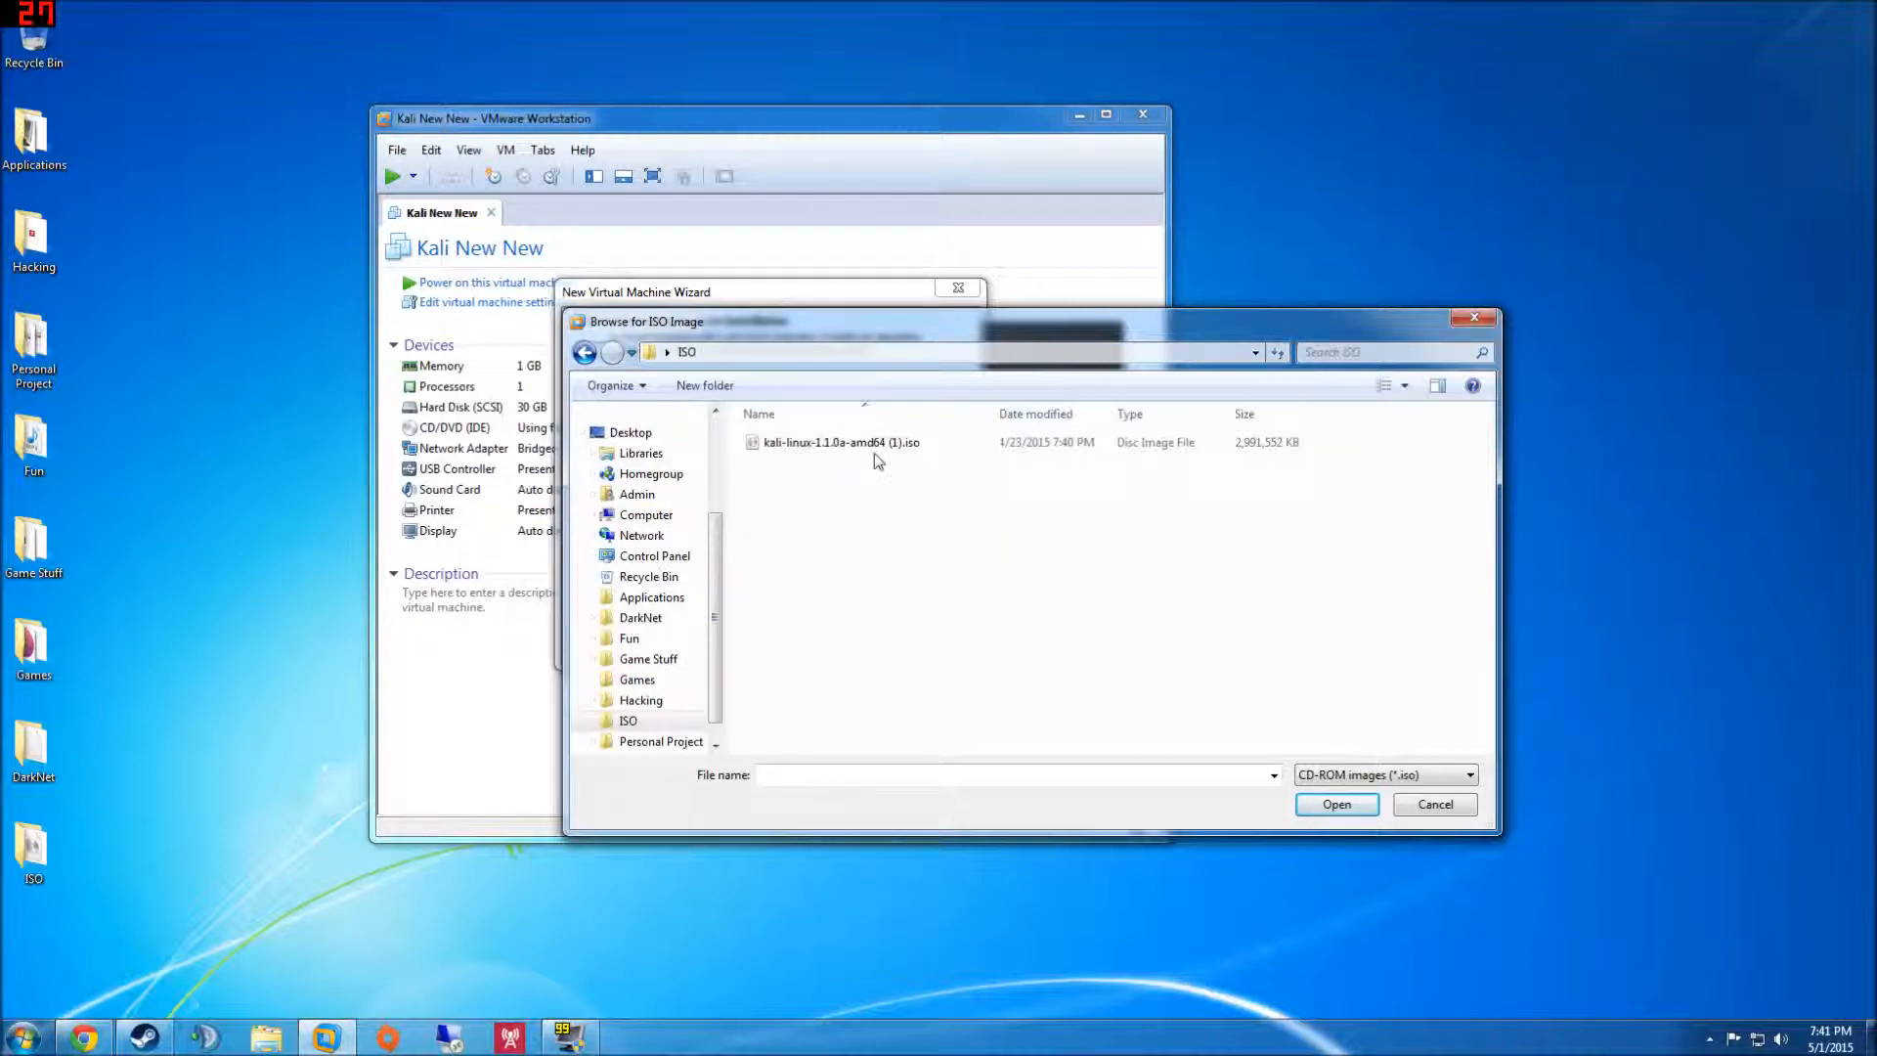
click(876, 445)
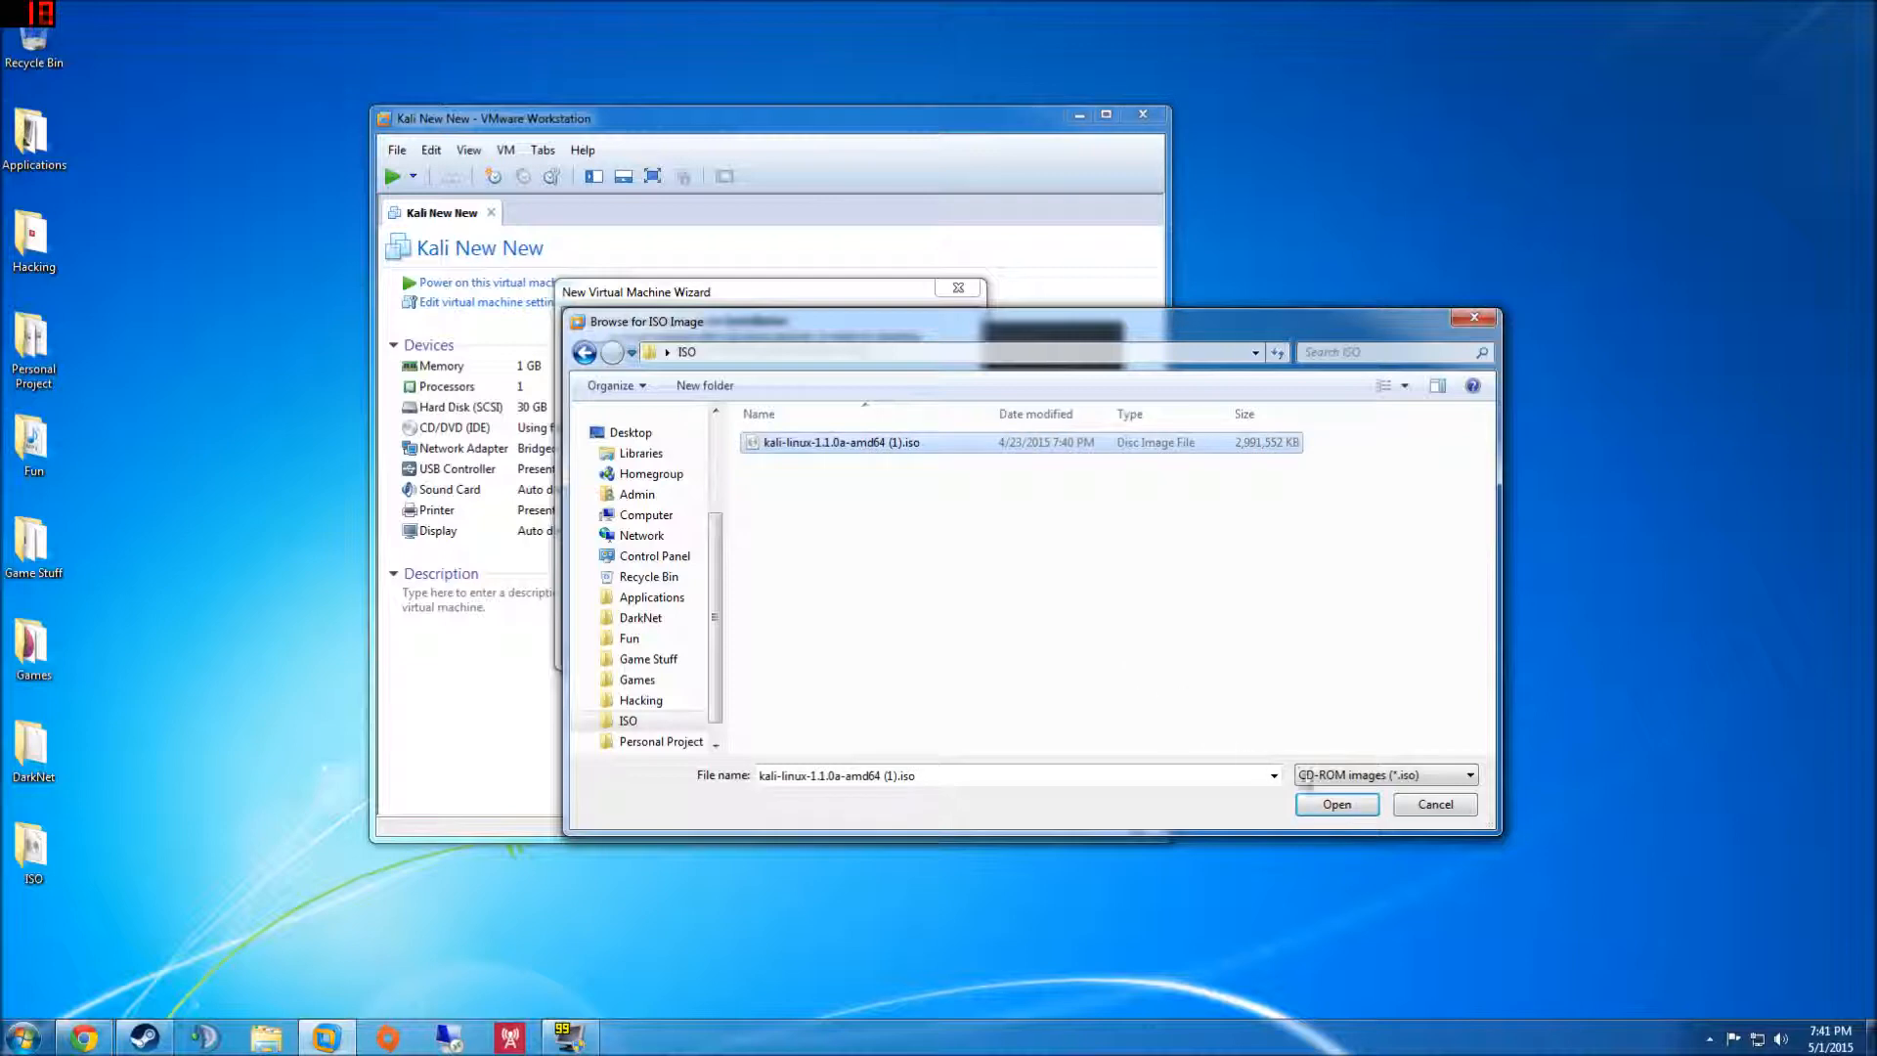
click(1352, 806)
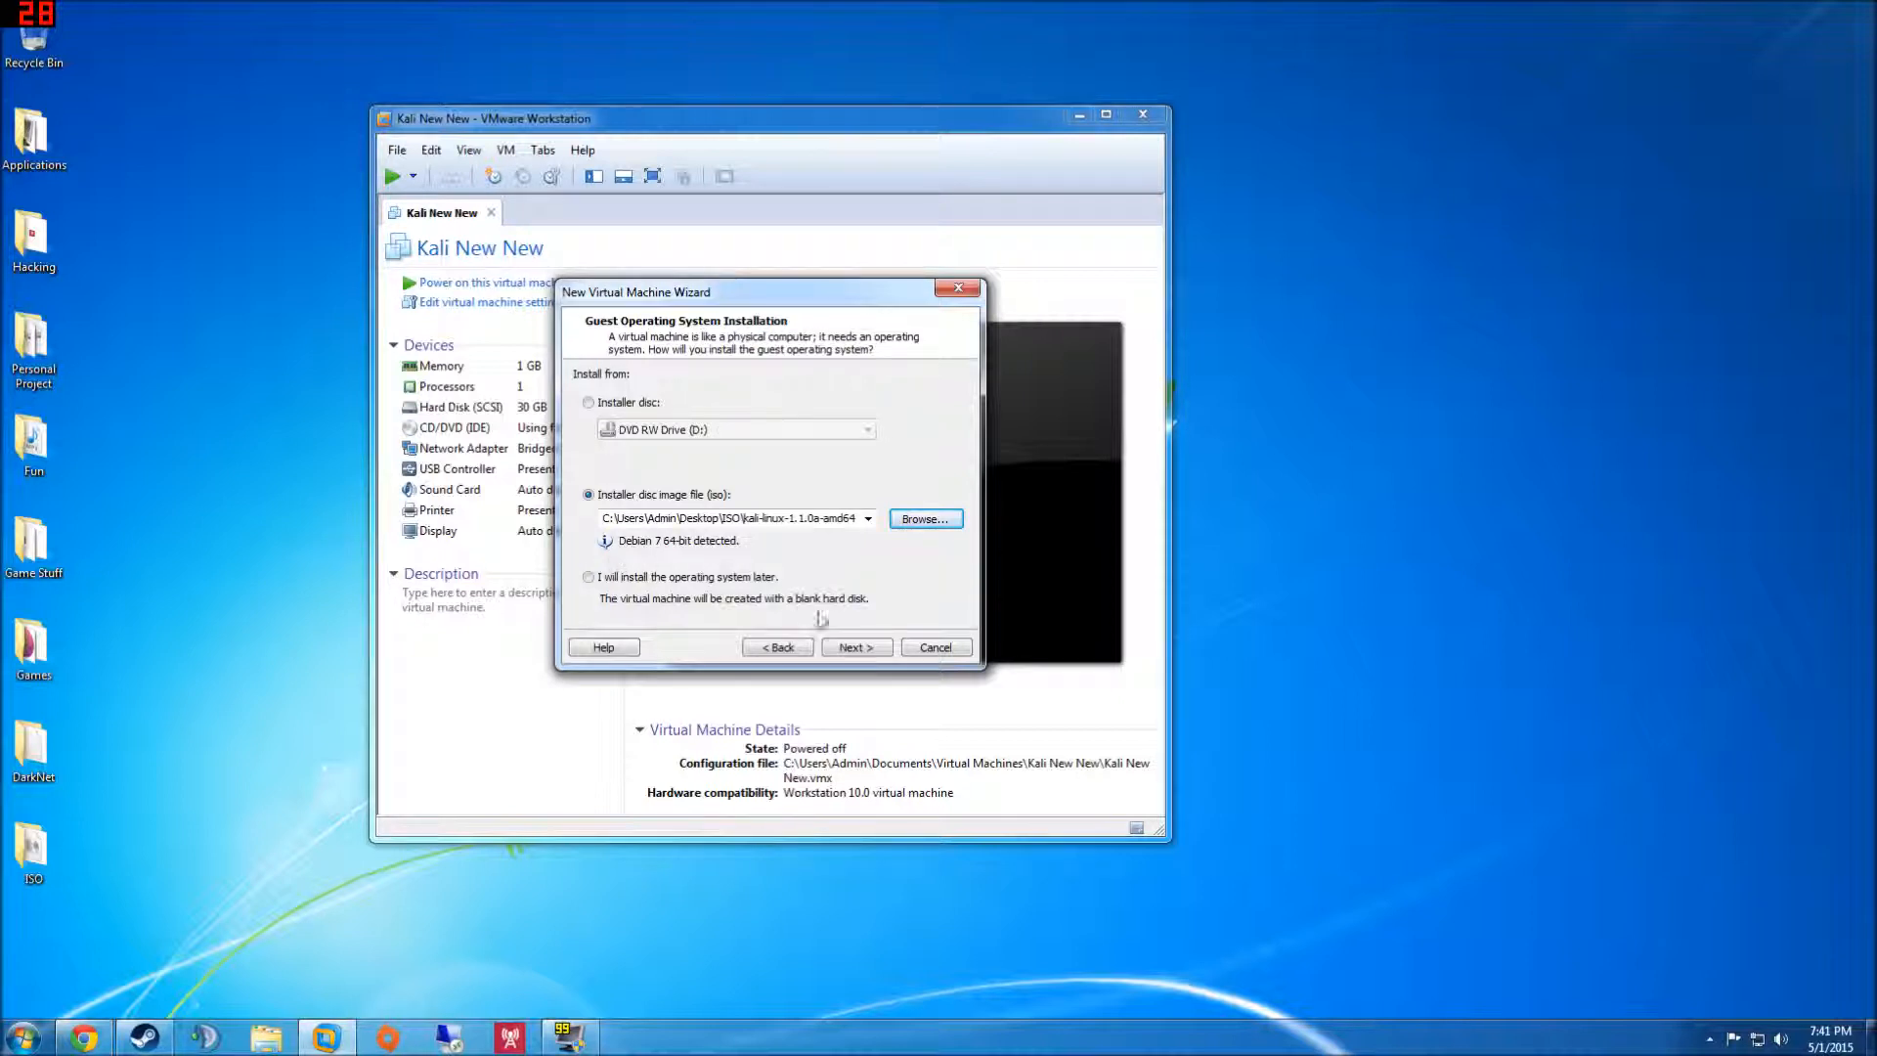
- Name the new virtual machine Kali Tutorial 2
click(856, 647)
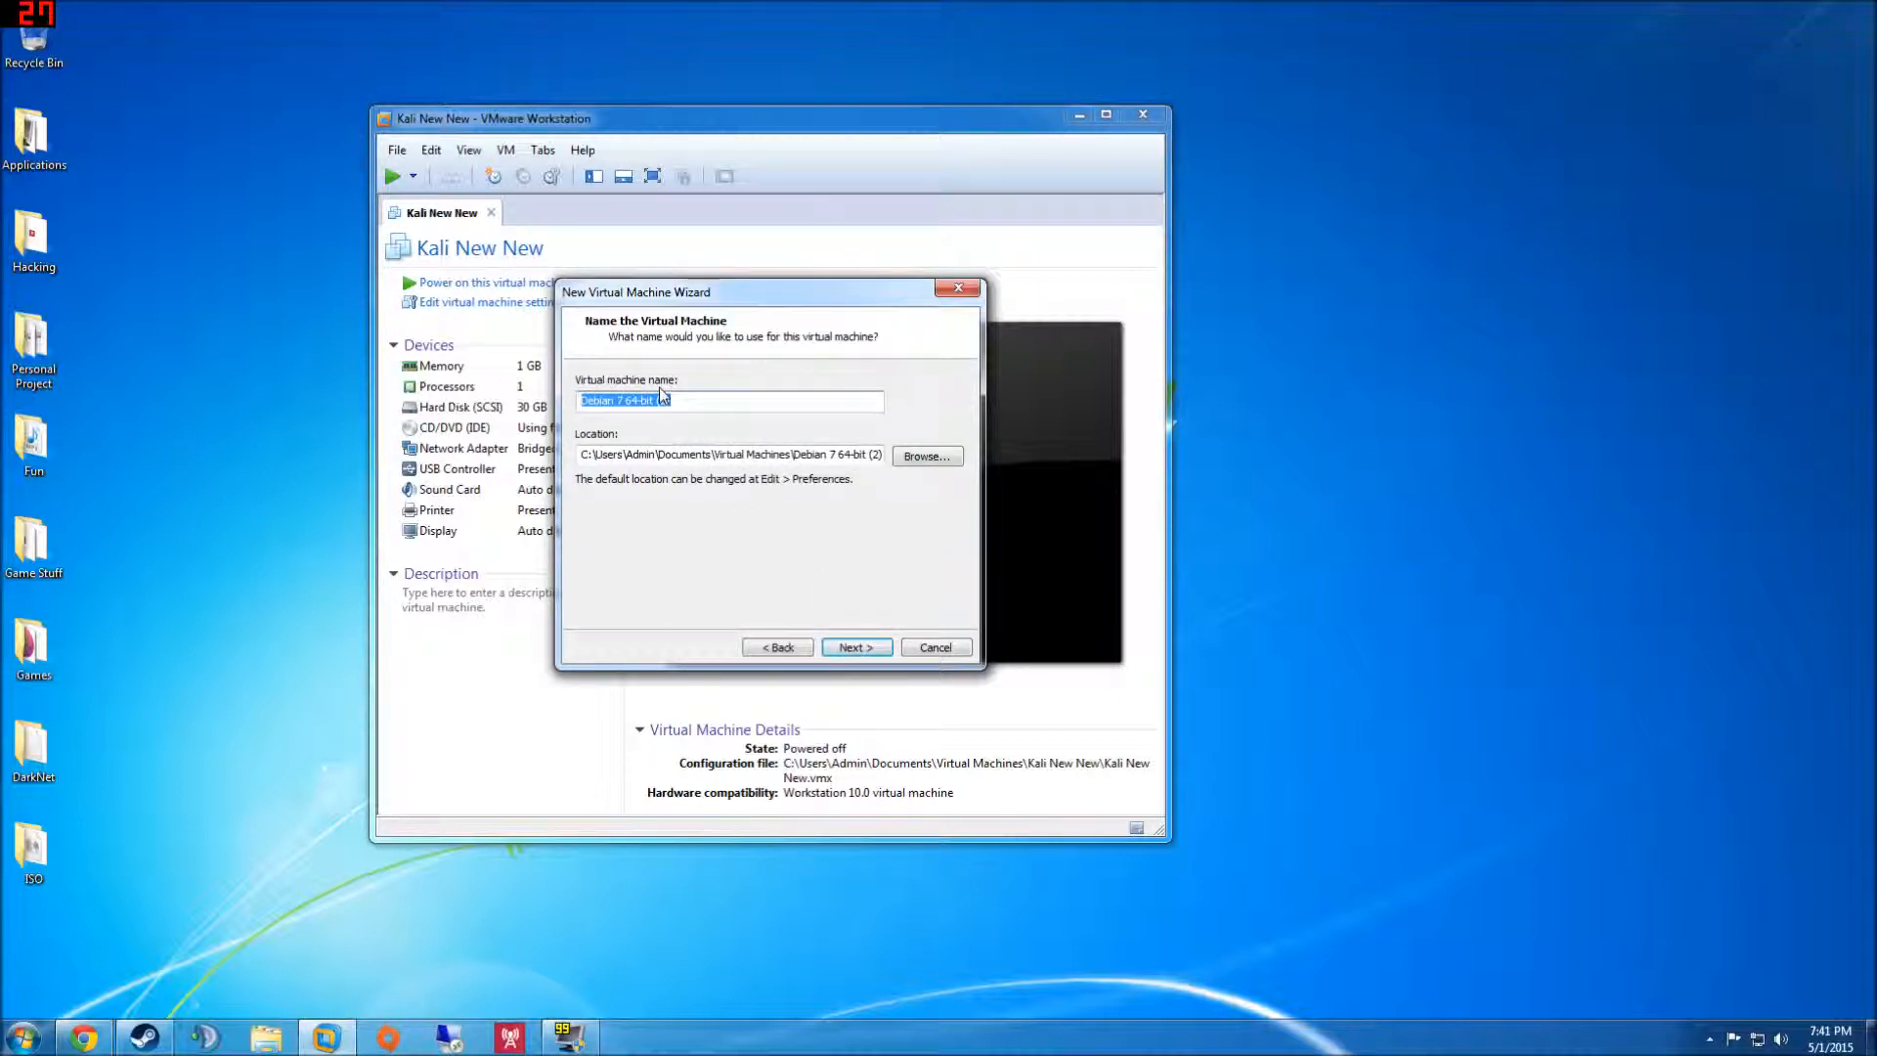
text(Kali Tu)
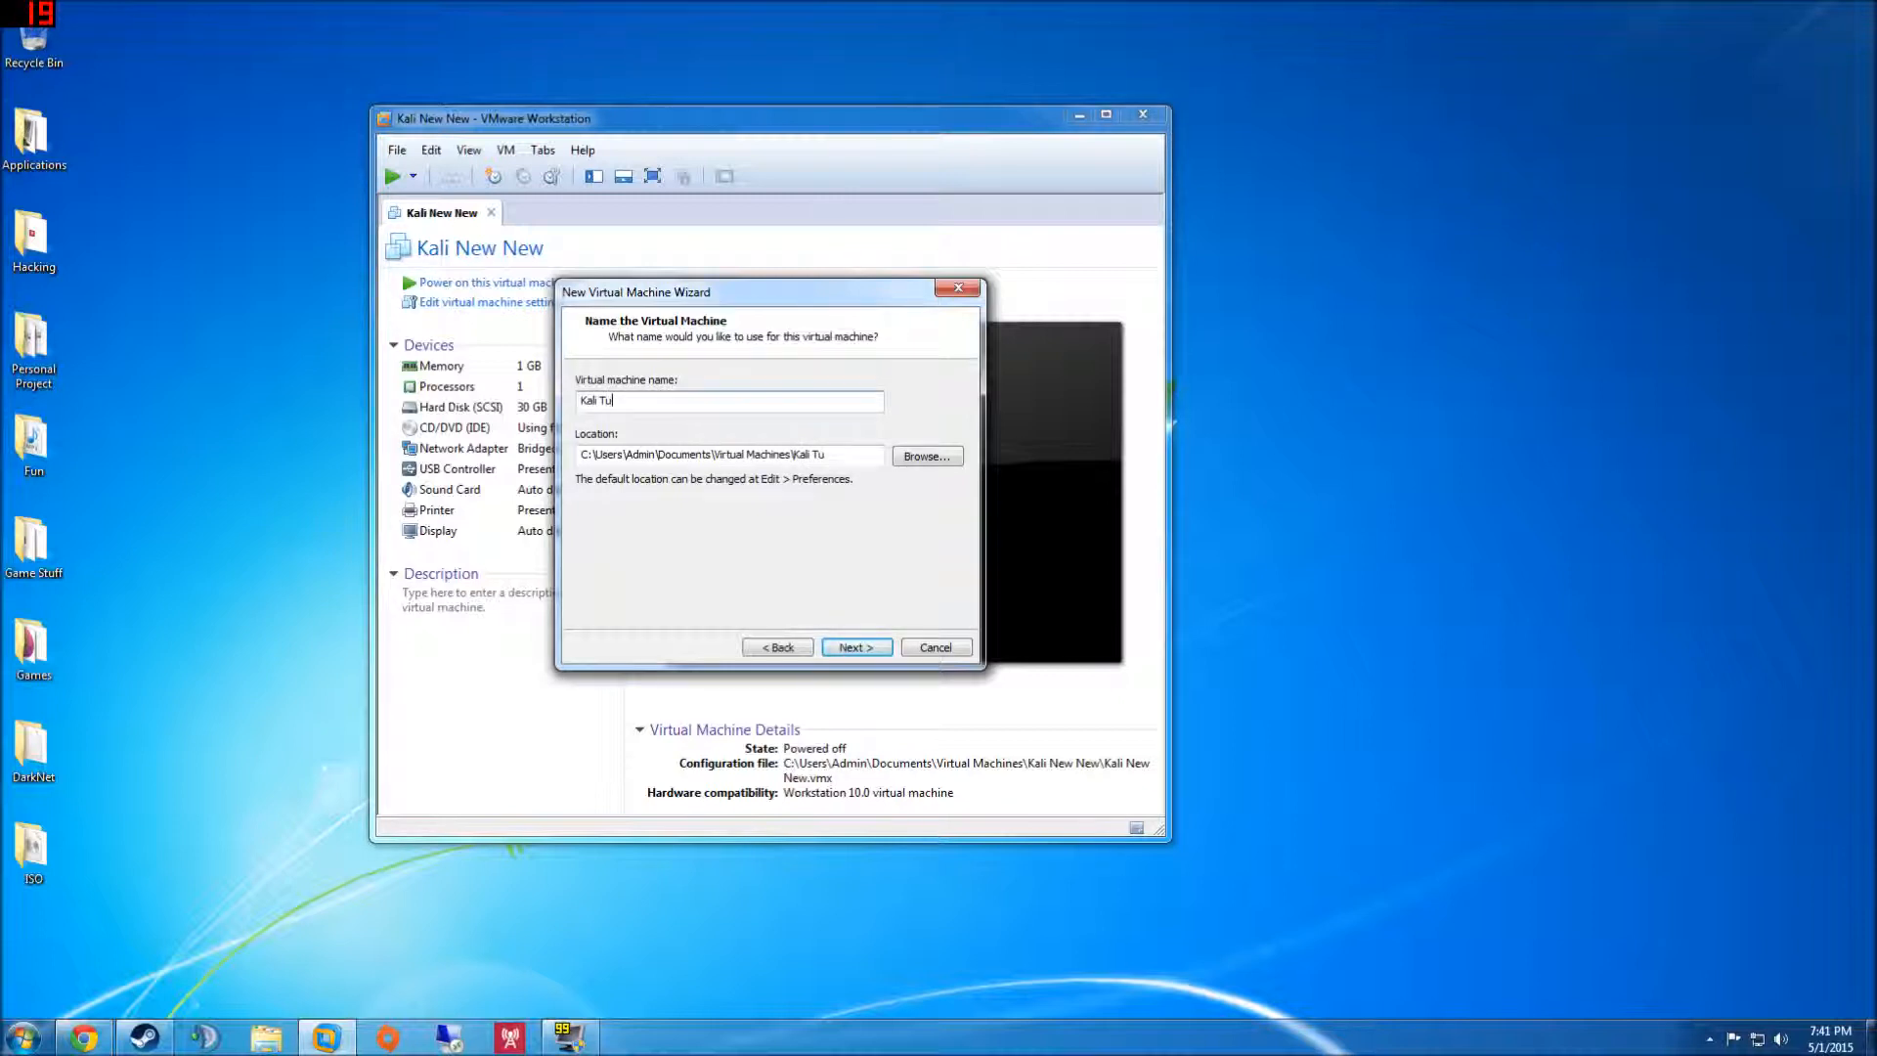
key(BackSpace)
key(BackSpace)
key(BackSpace)
click(855, 647)
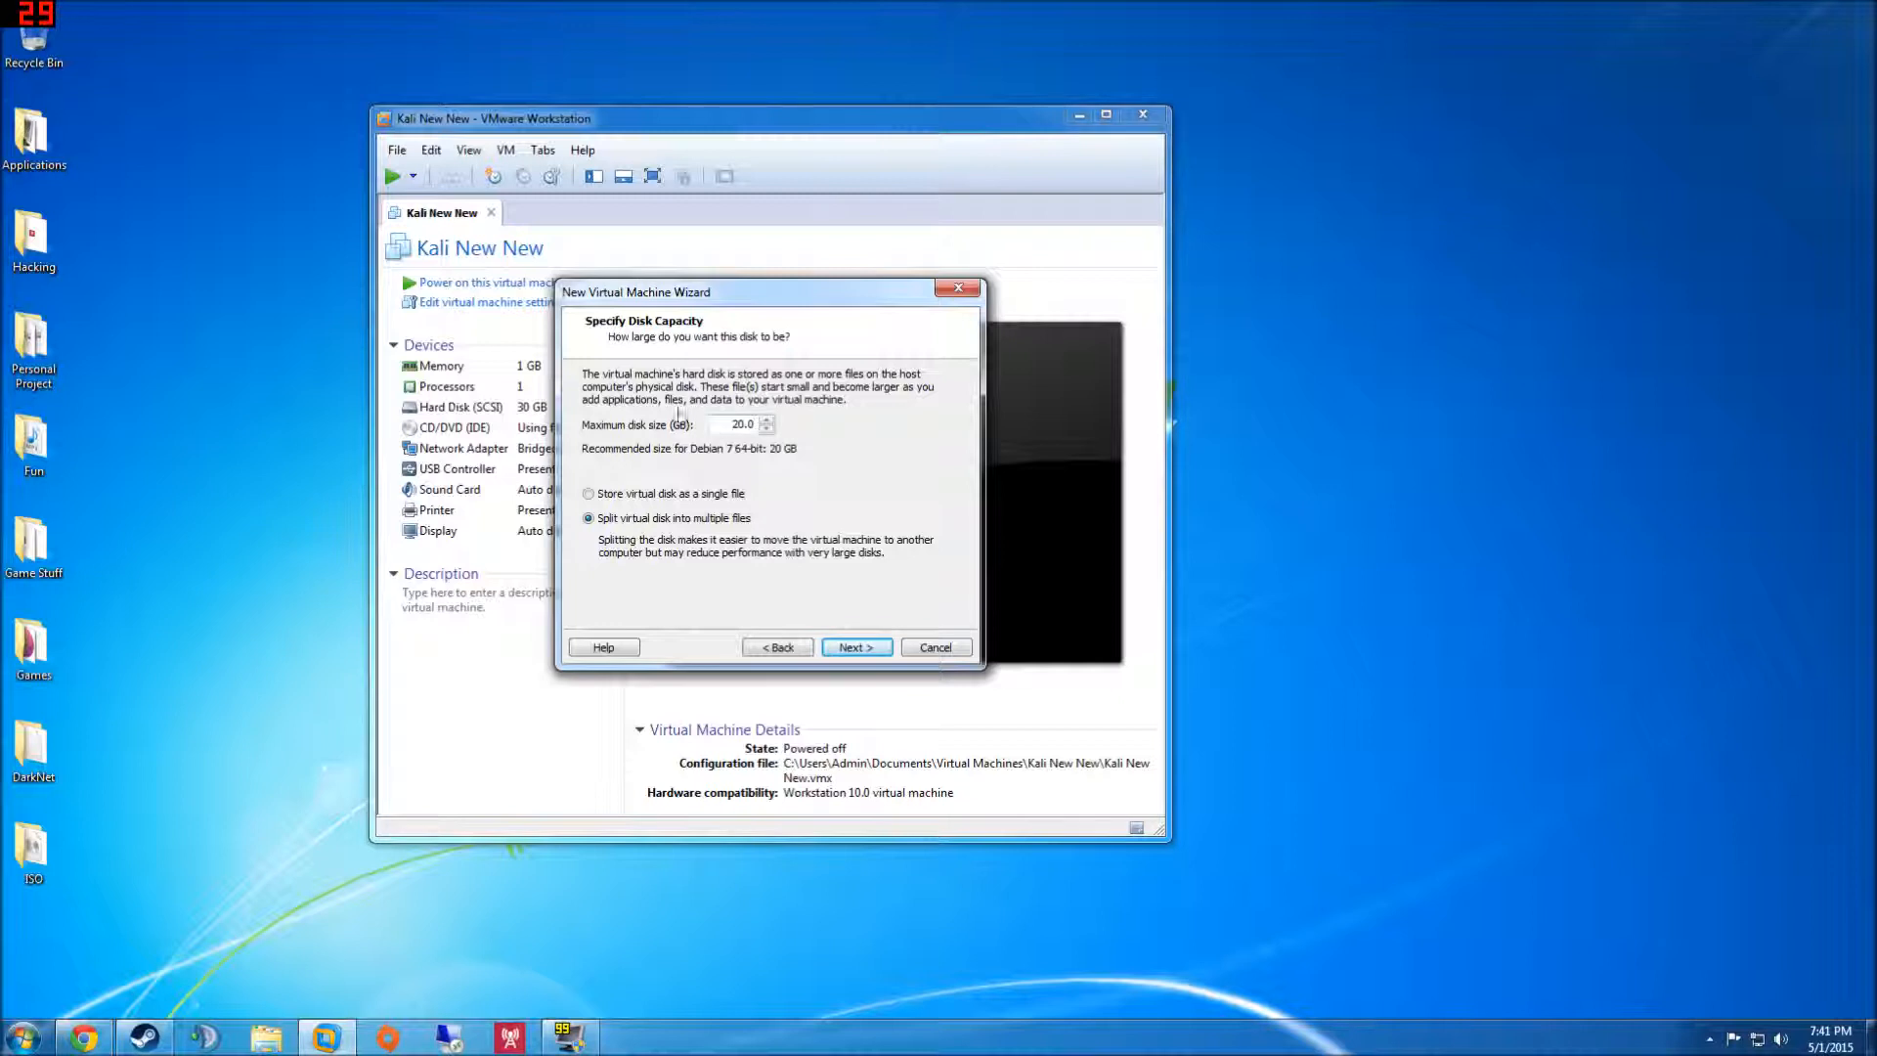
- Store the 20 GB virtual disk as a single file, review the summary, and finish
click(613, 493)
click(838, 648)
scroll(769, 475, down, 1)
scroll(769, 476, up, 1)
scroll(769, 475, down, 1)
scroll(769, 476, up, 1)
scroll(770, 475, down, 1)
scroll(682, 504, up, 1)
scroll(808, 478, down, 1)
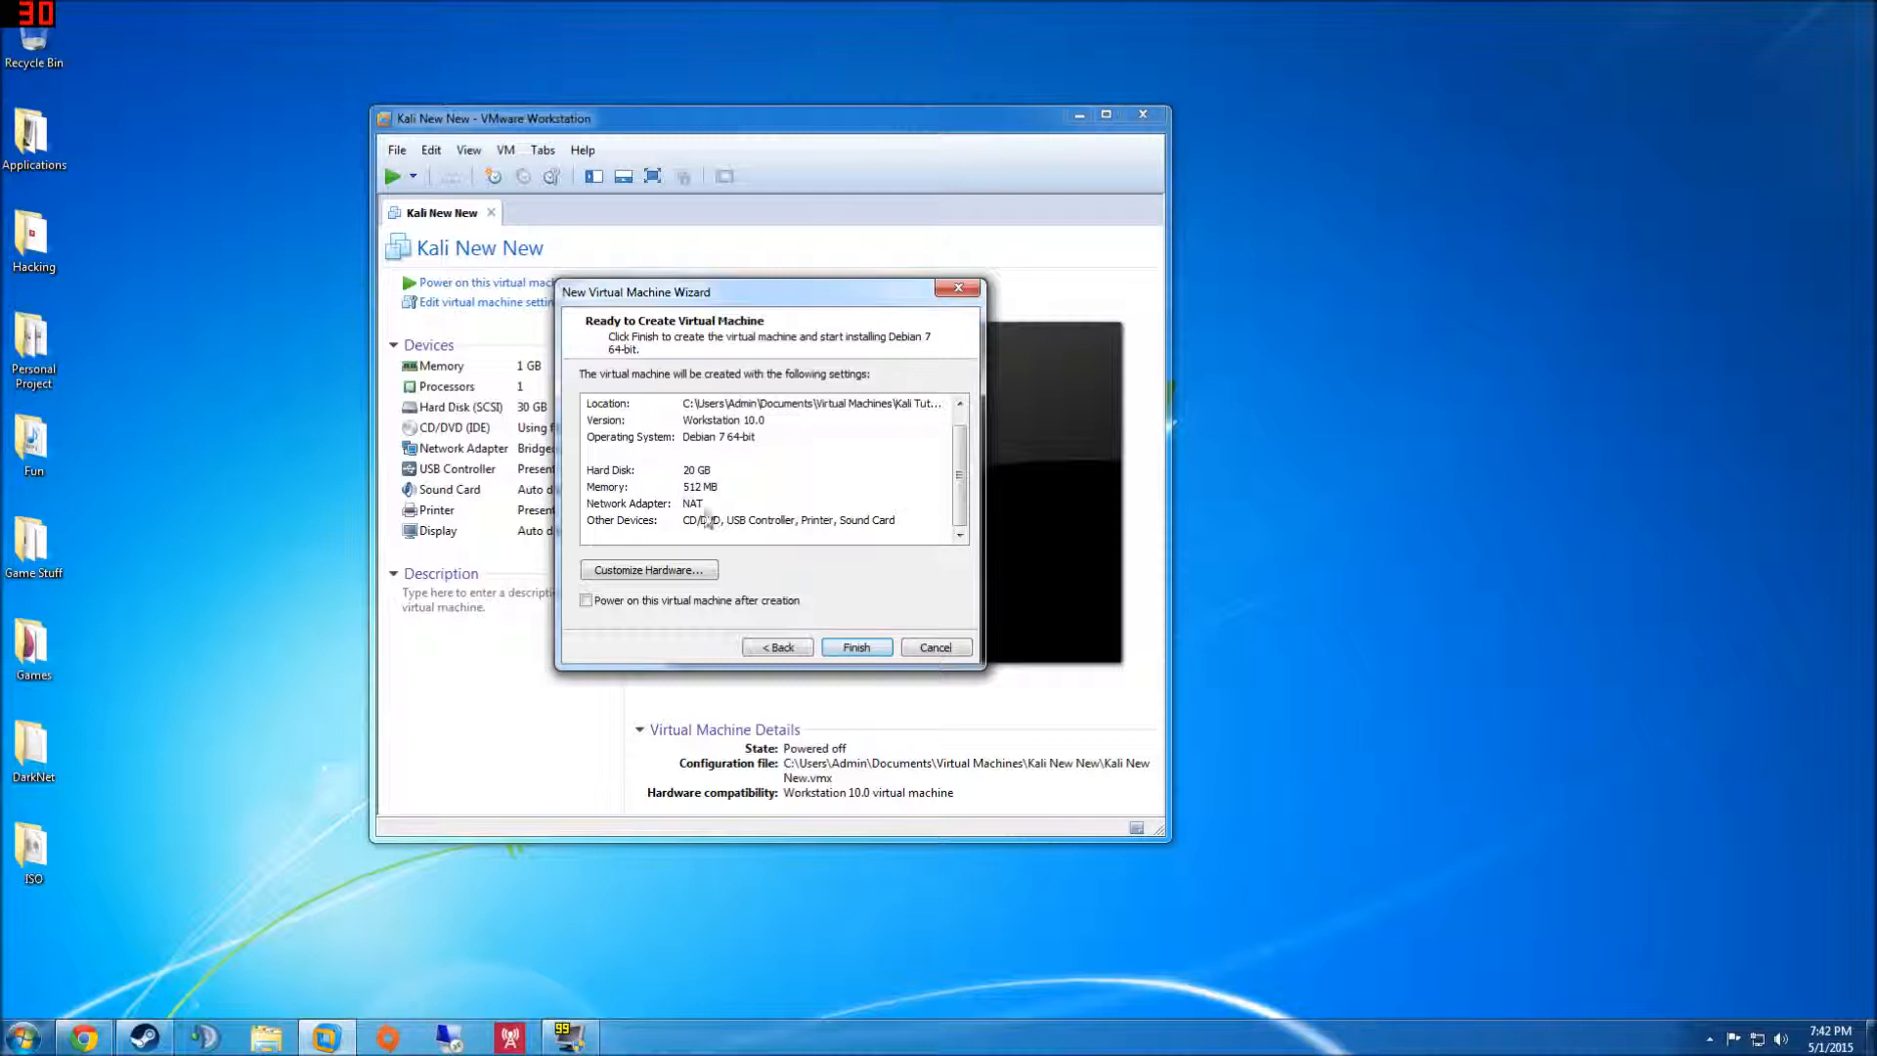
click(856, 647)
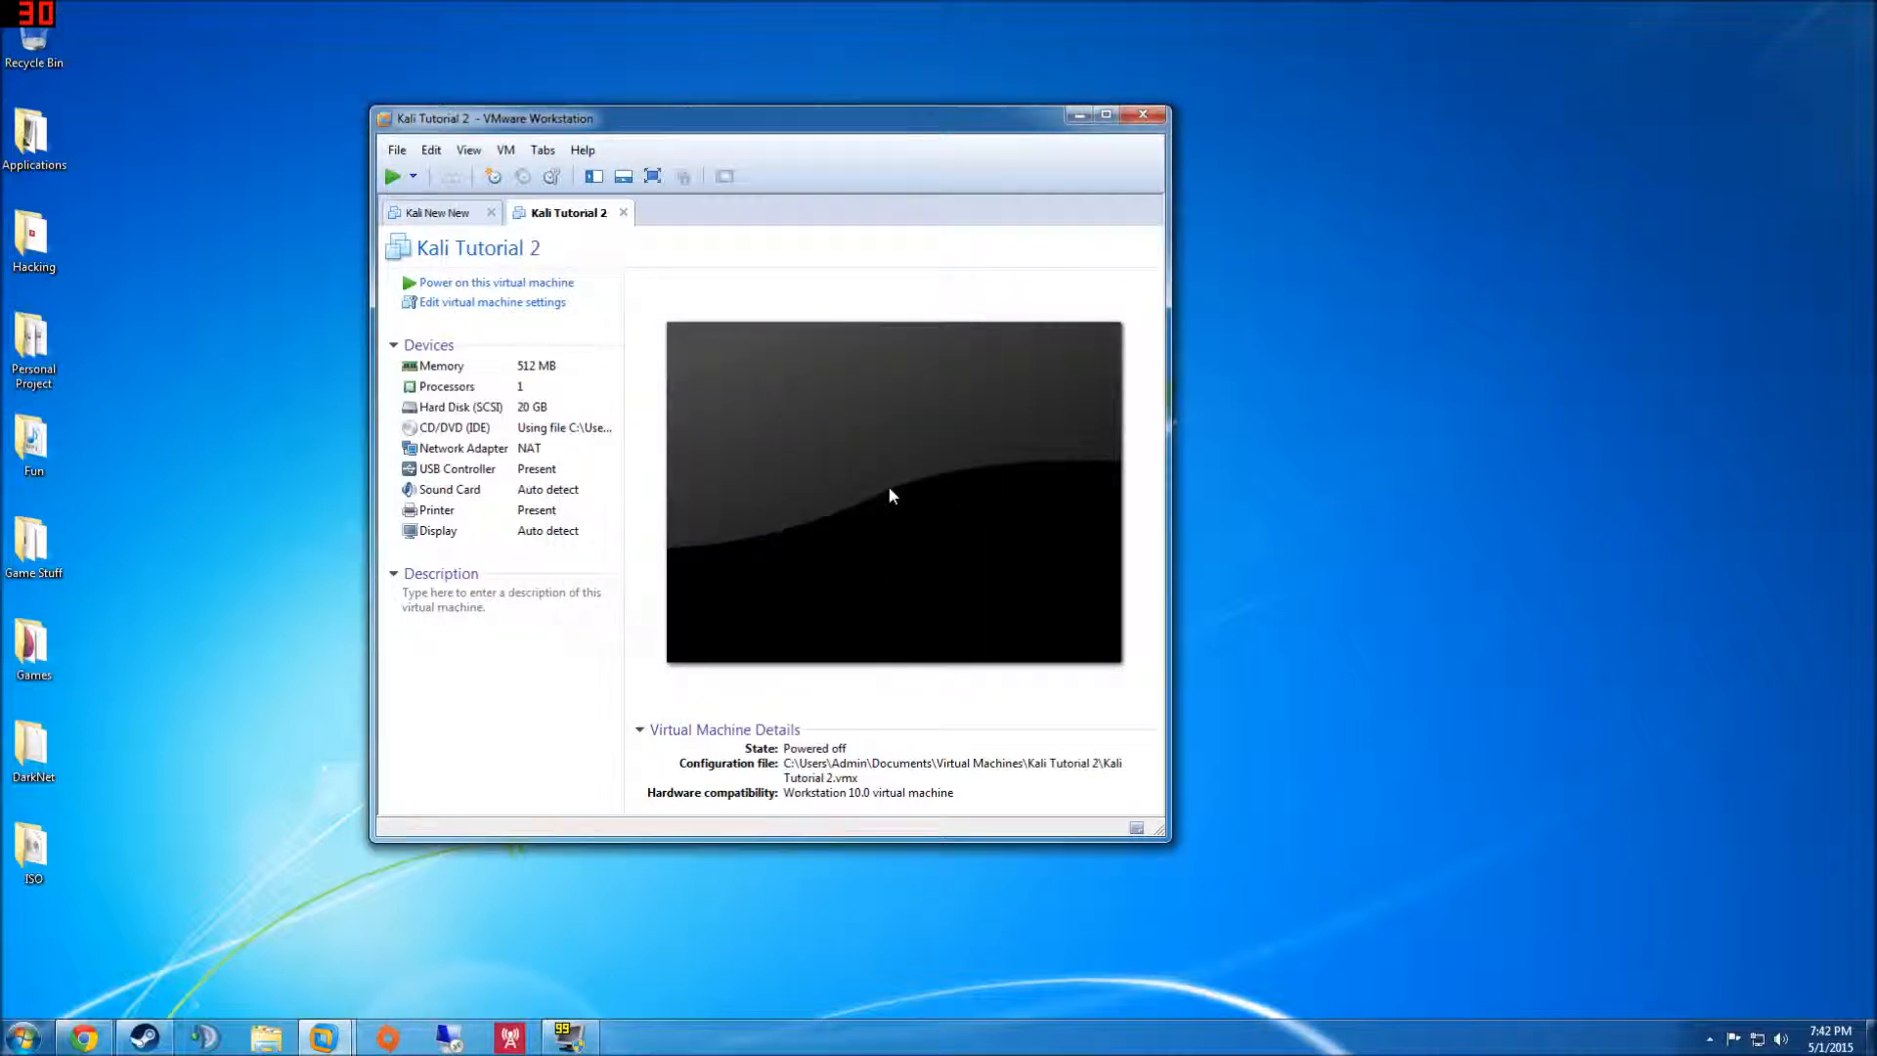
- Power on Kali Tutorial 2 maximised, dismiss the device hints, and give the VM keyboard focus
click(444, 283)
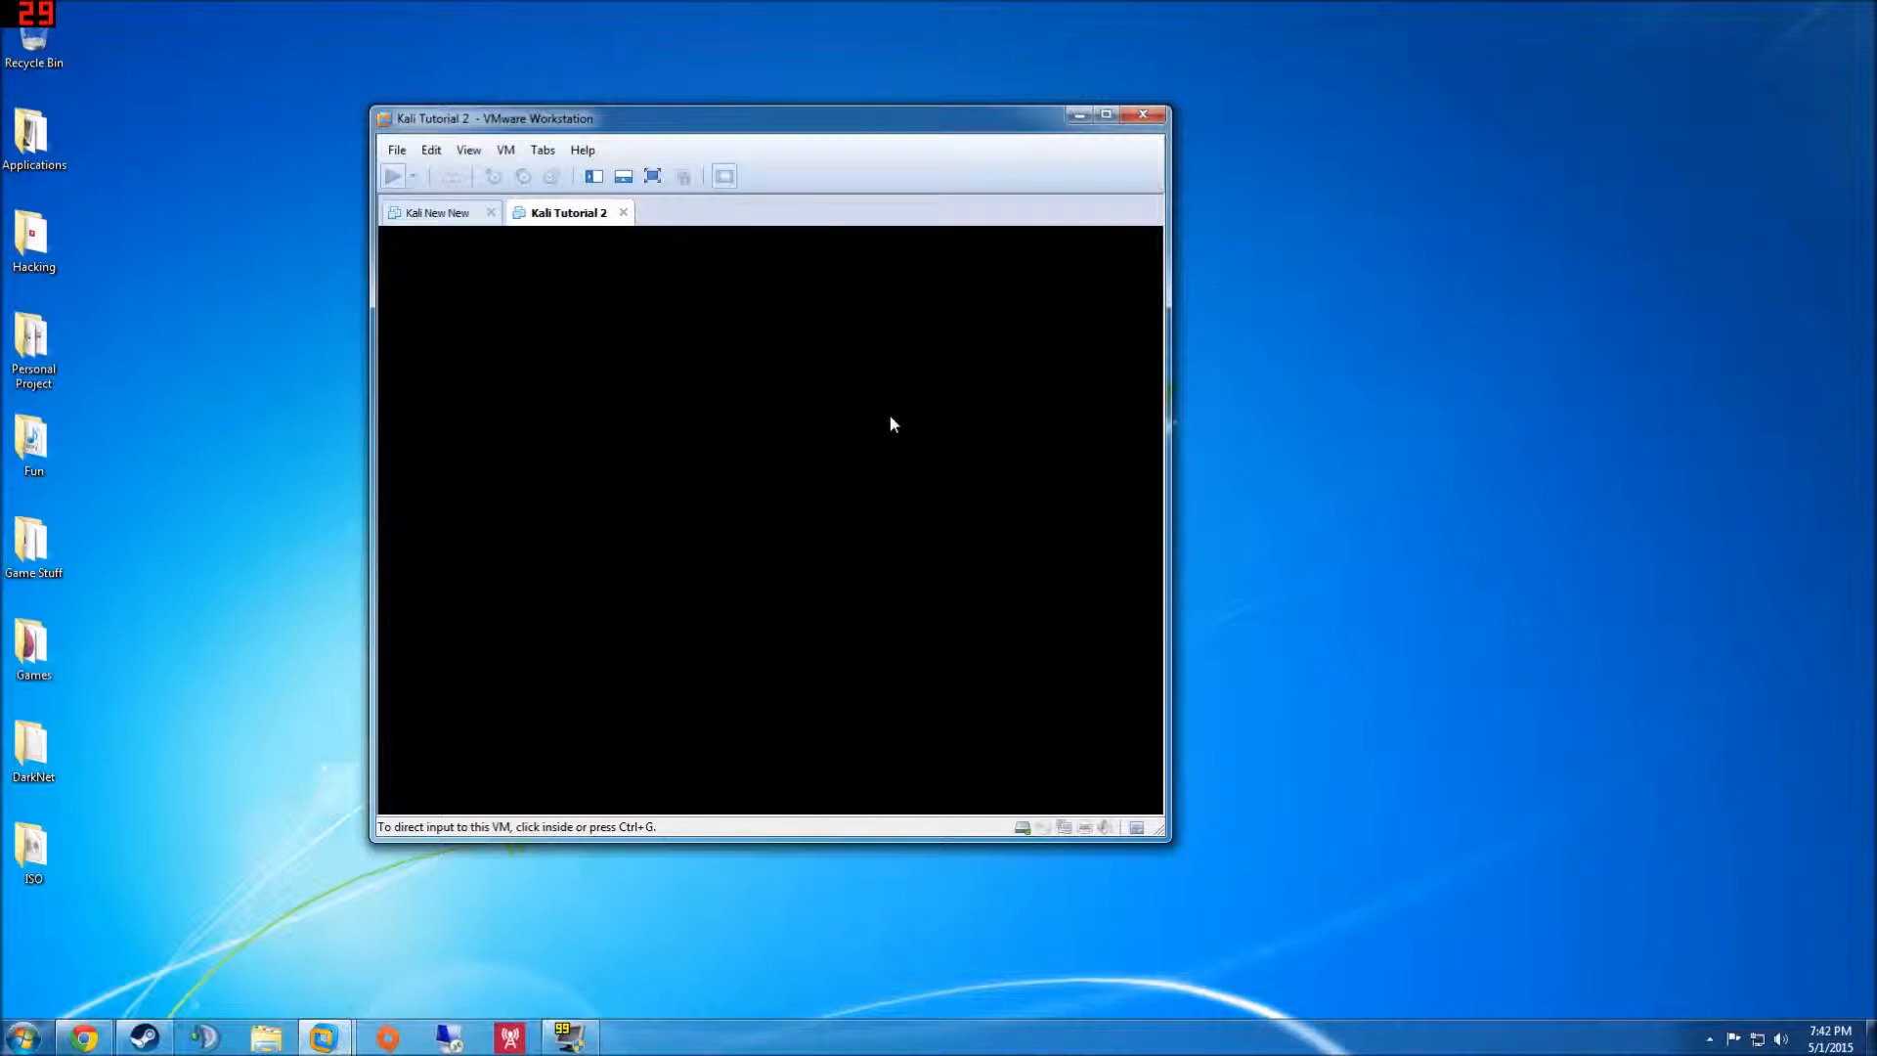
click(1105, 116)
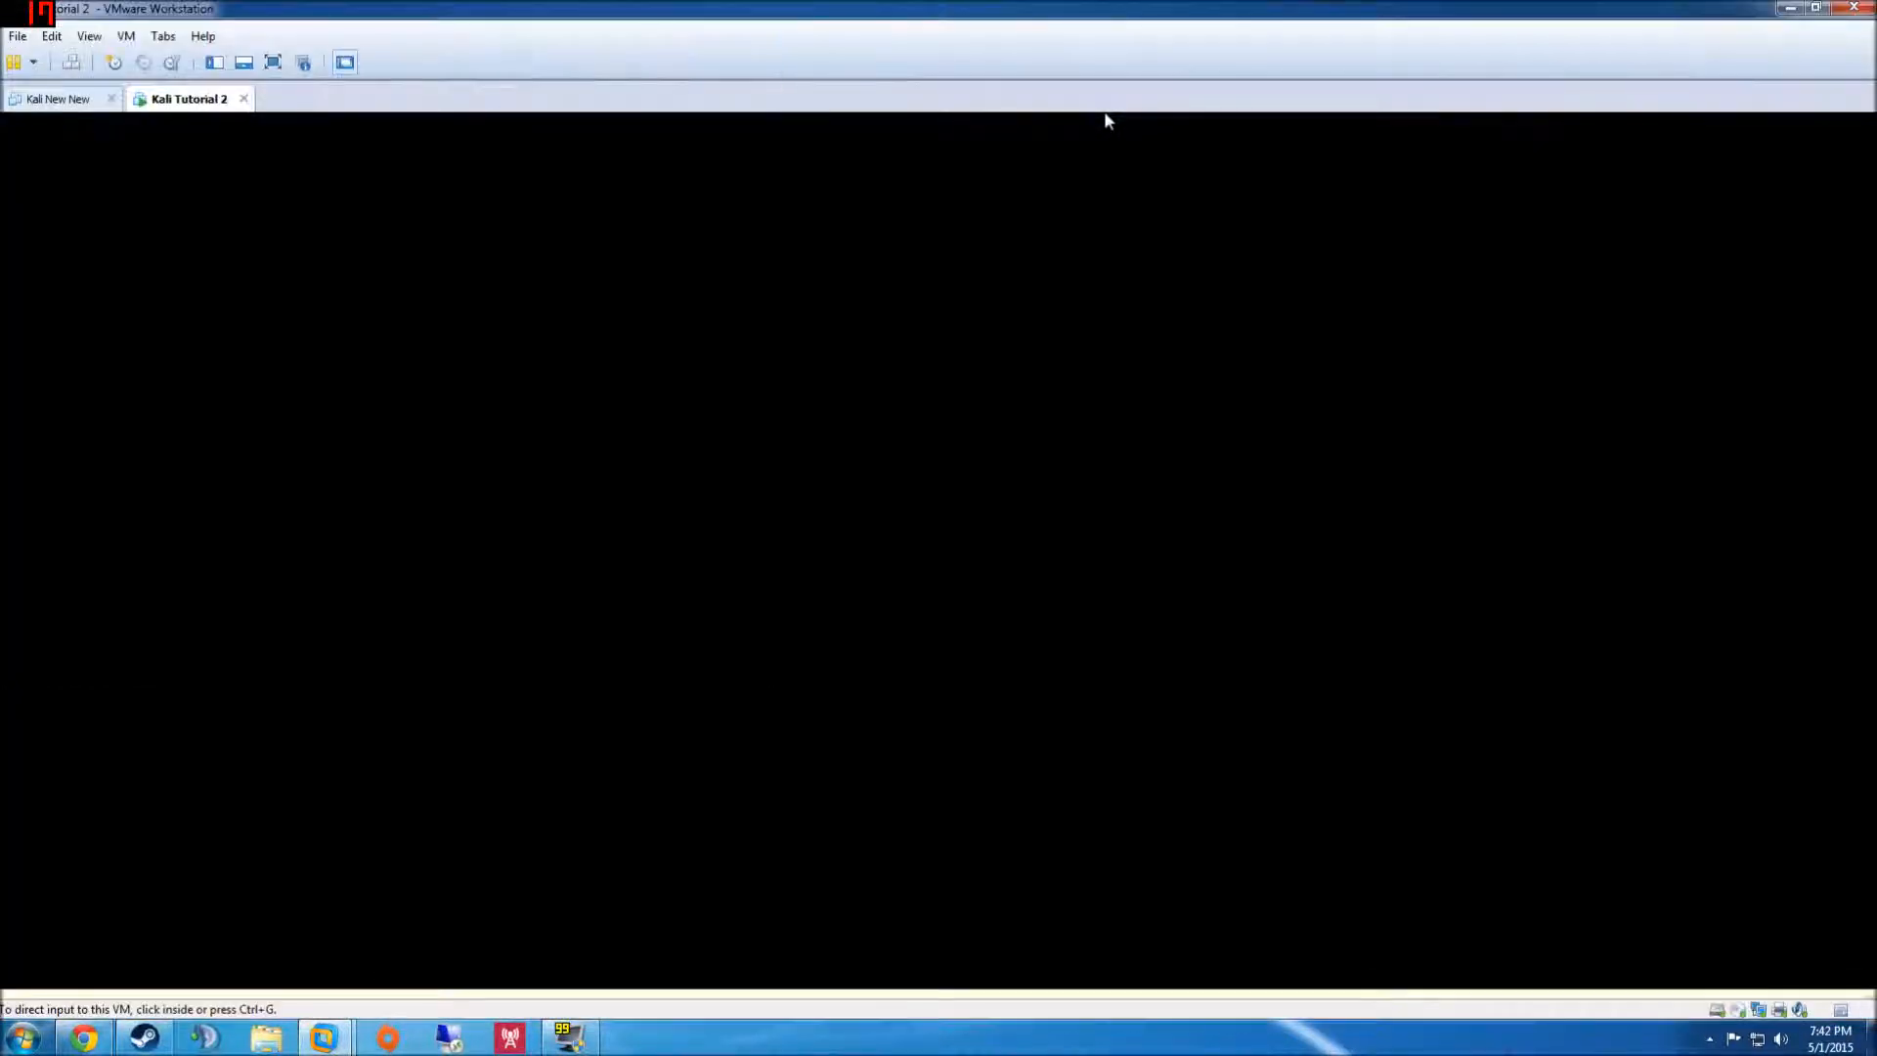
click(1060, 624)
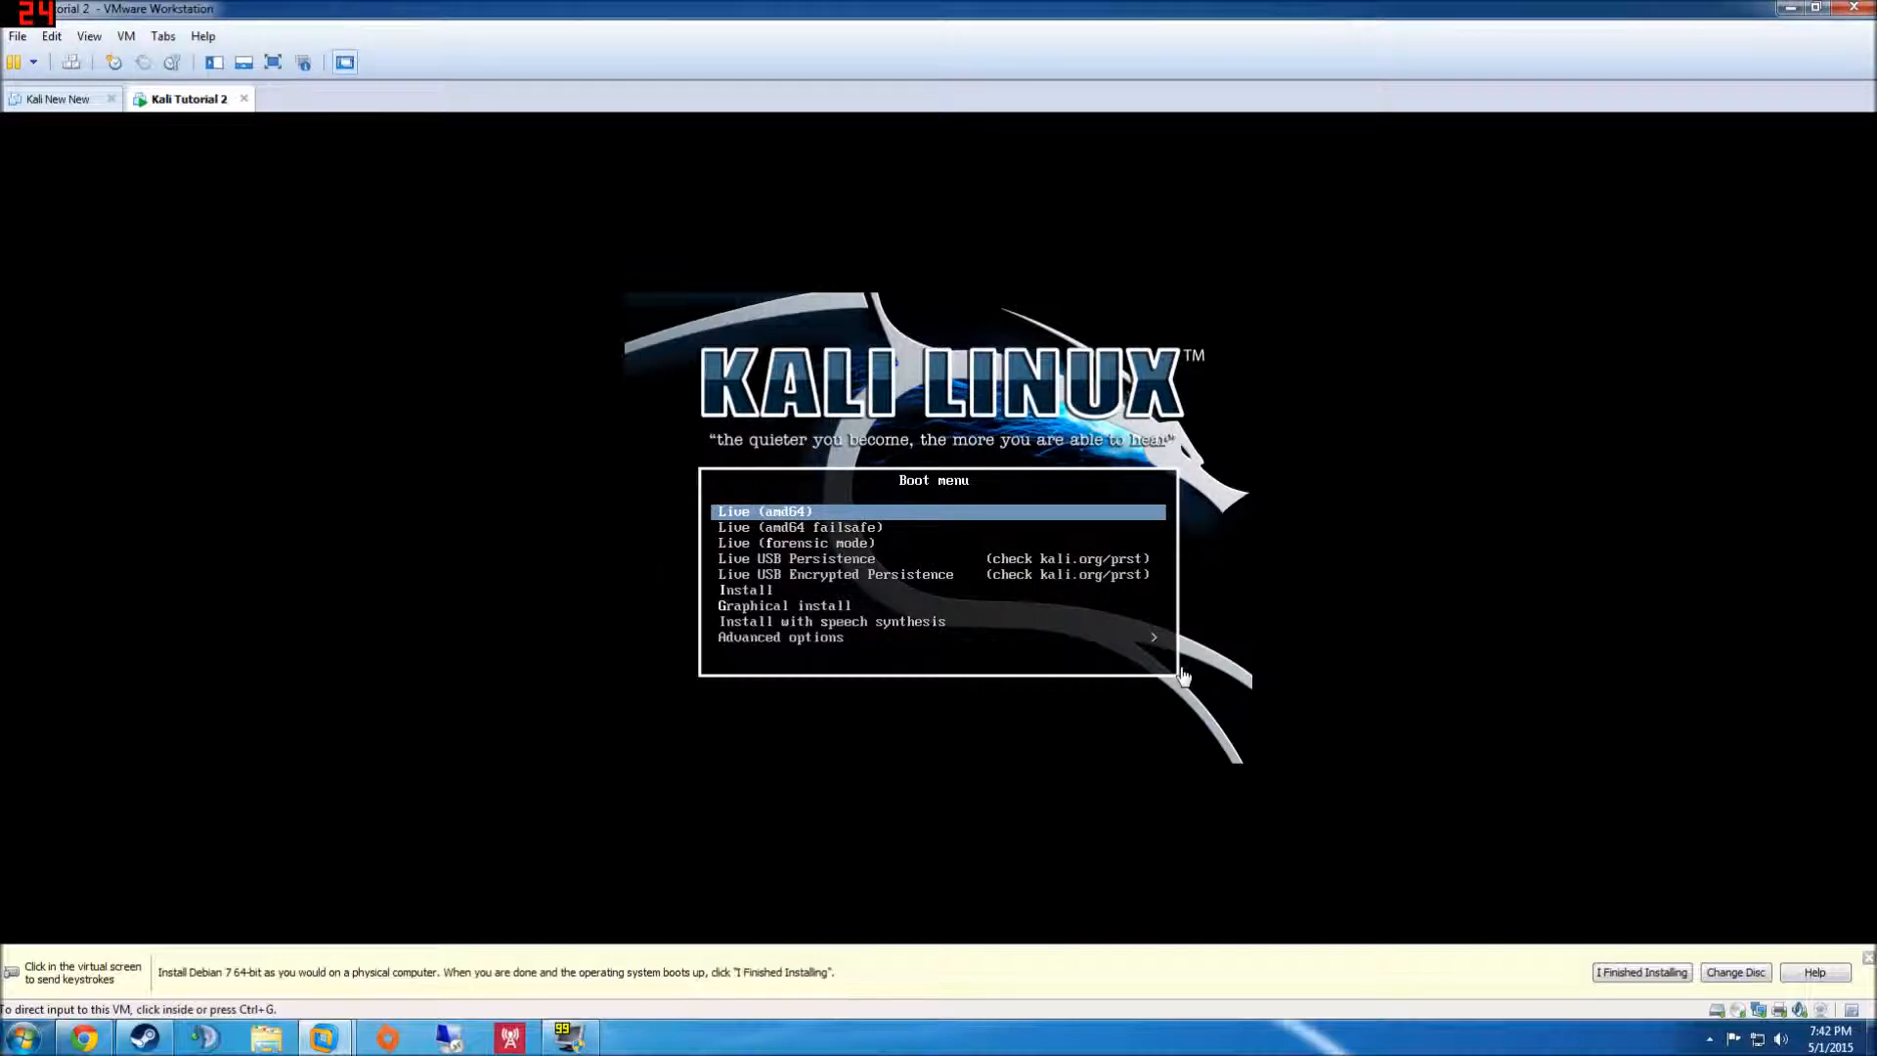
click(1867, 957)
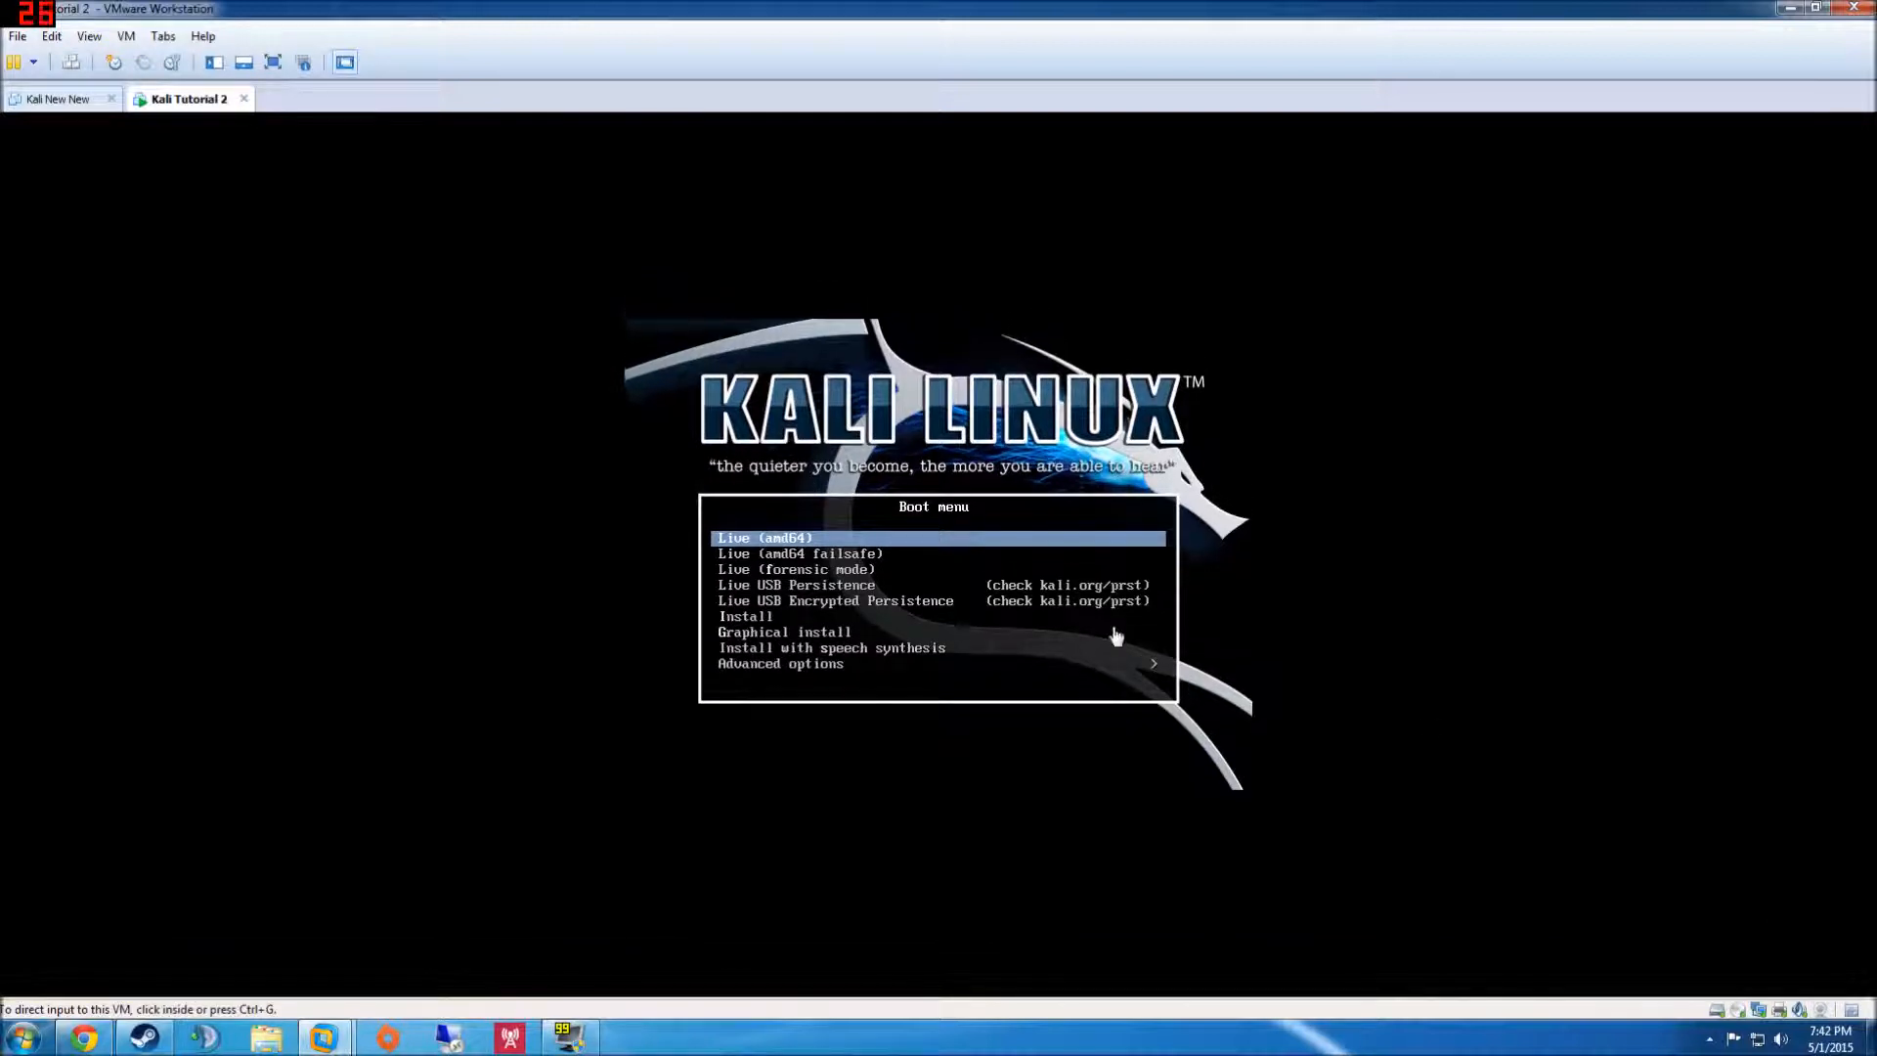
click(839, 651)
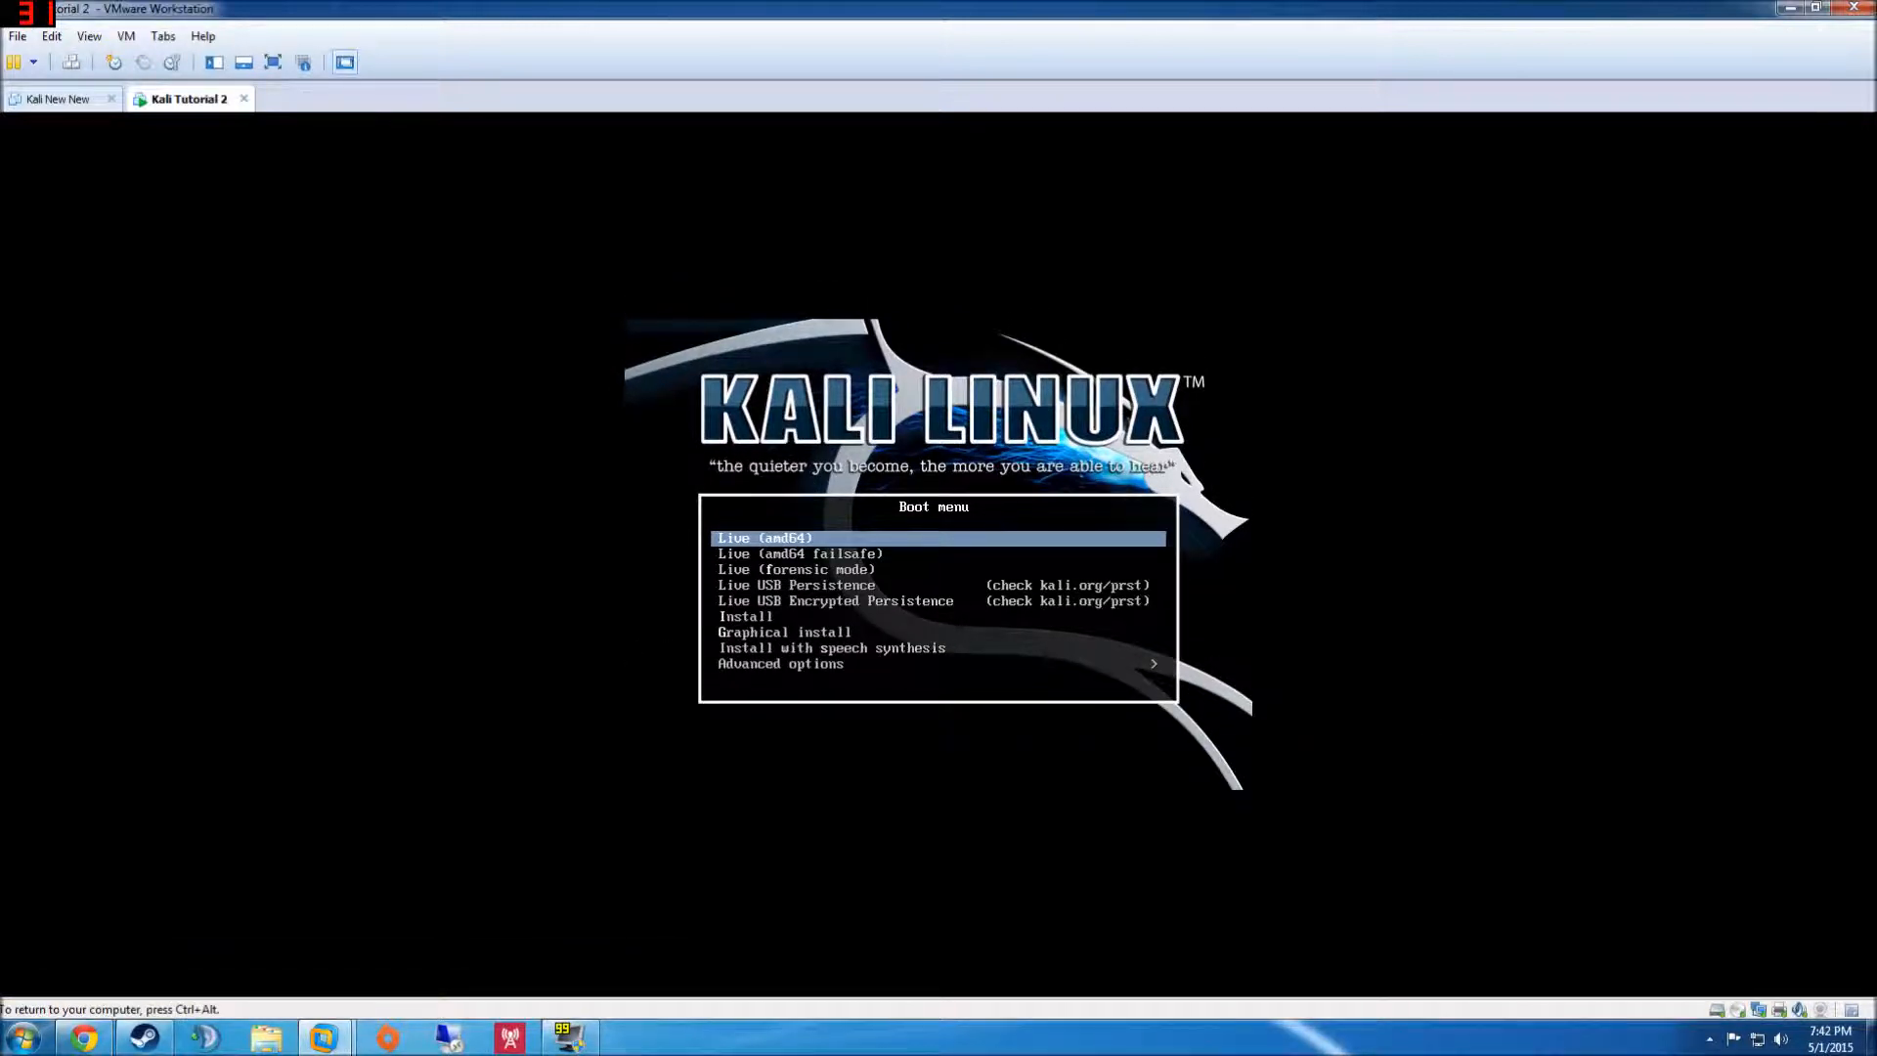
- Launch Graphical install with English, United States and the American English keyboard
key(Down)
key(Down)
key(Down)
key(Down)
key(Down)
key(Down)
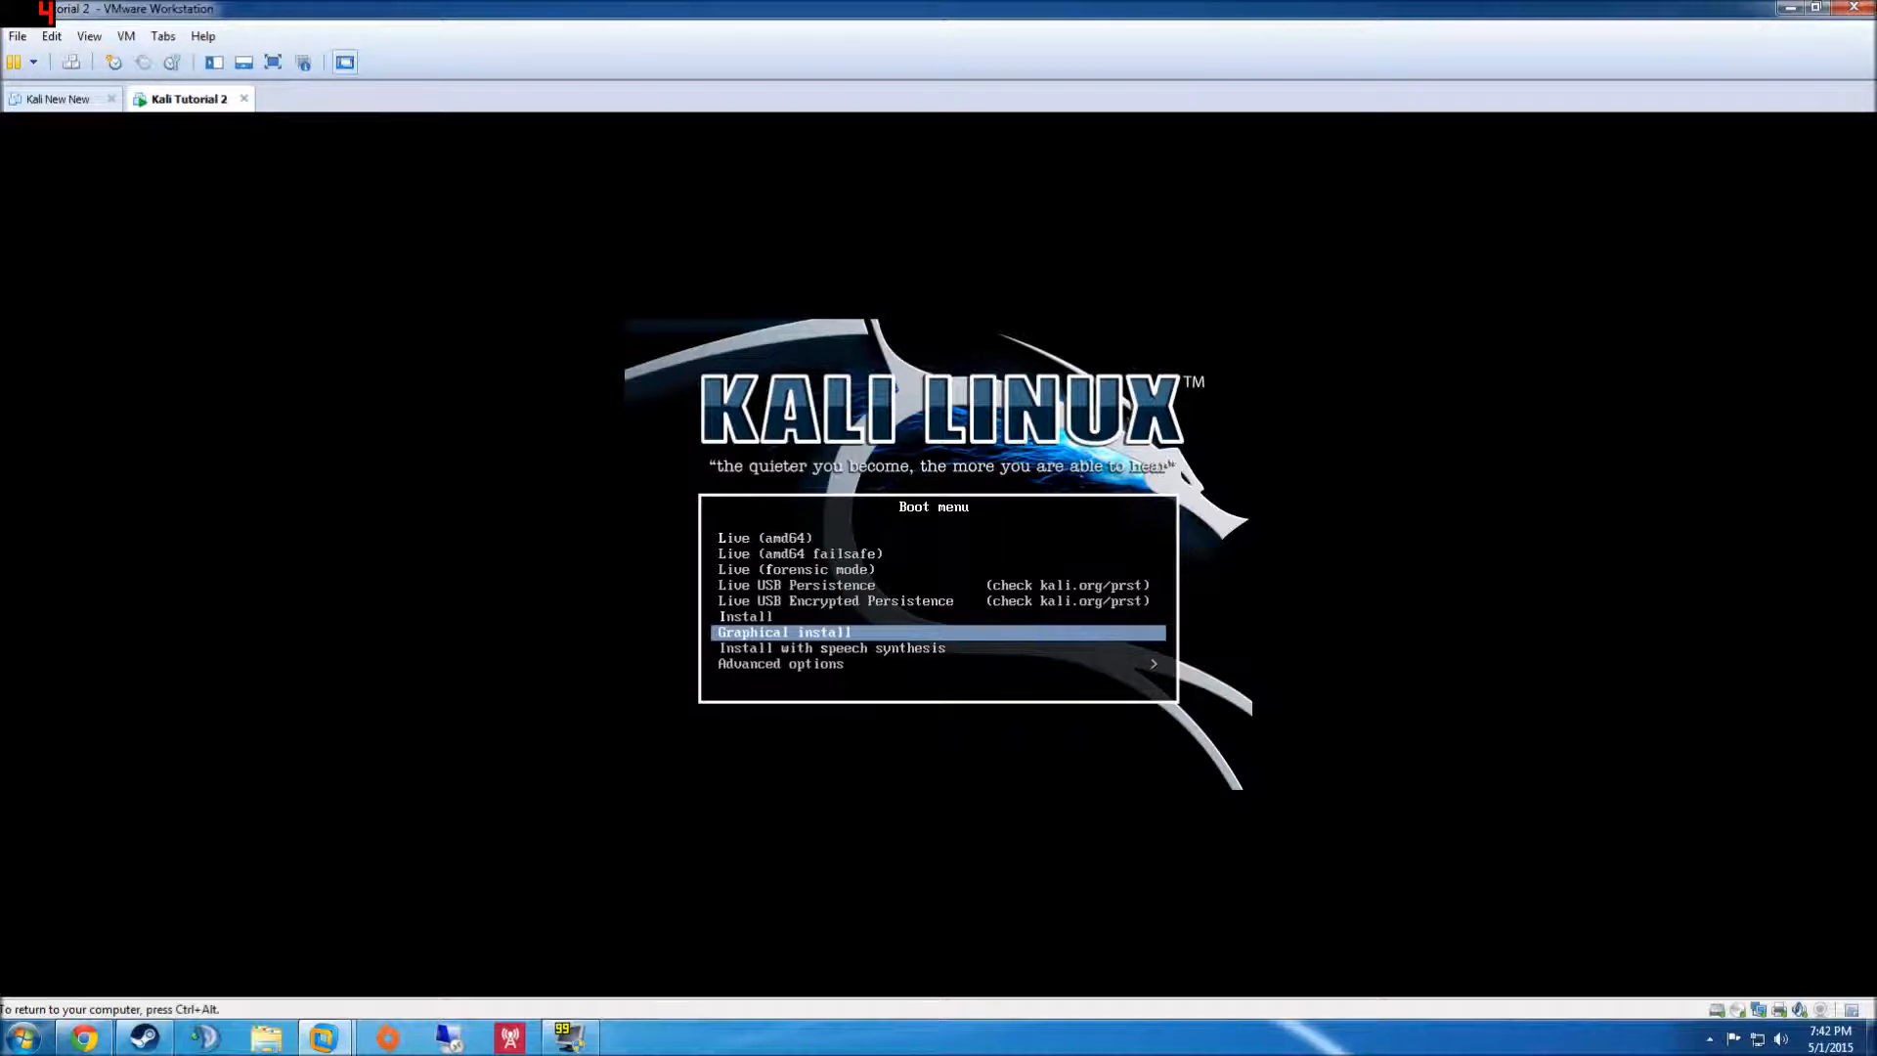
key(Return)
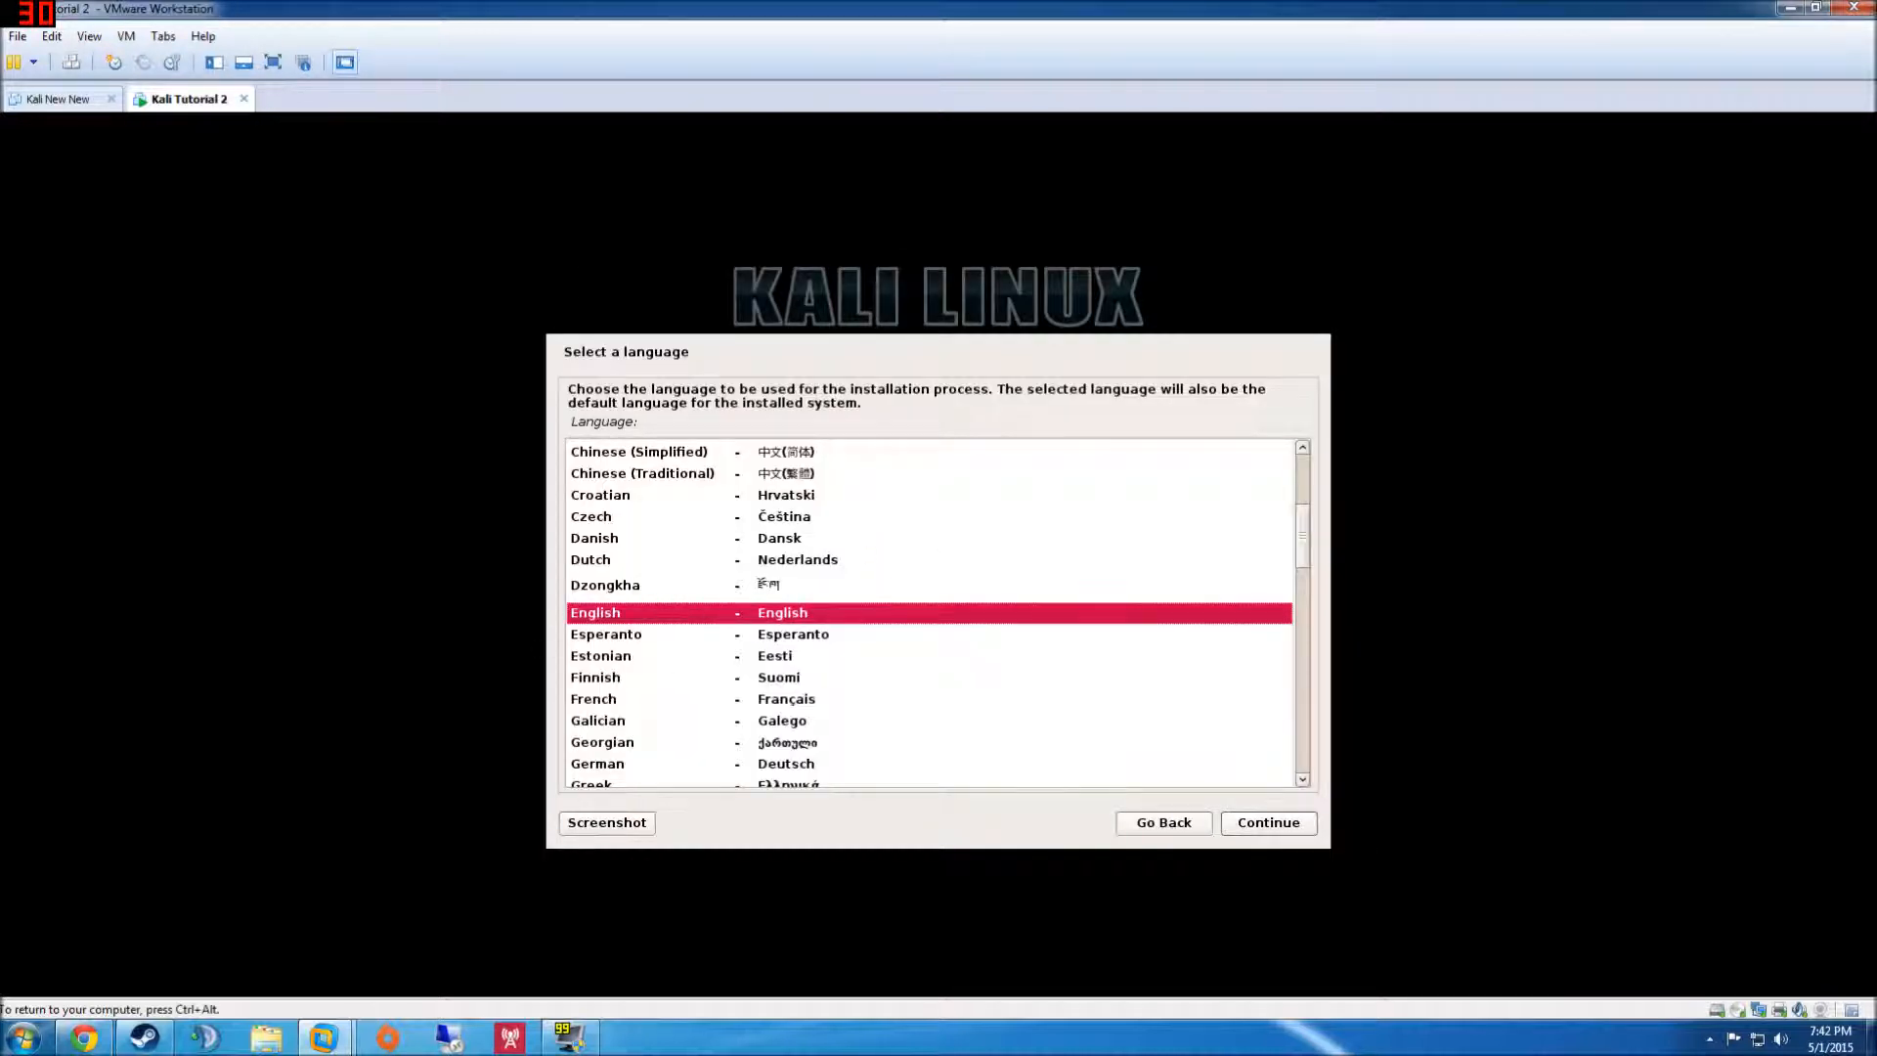
click(1289, 824)
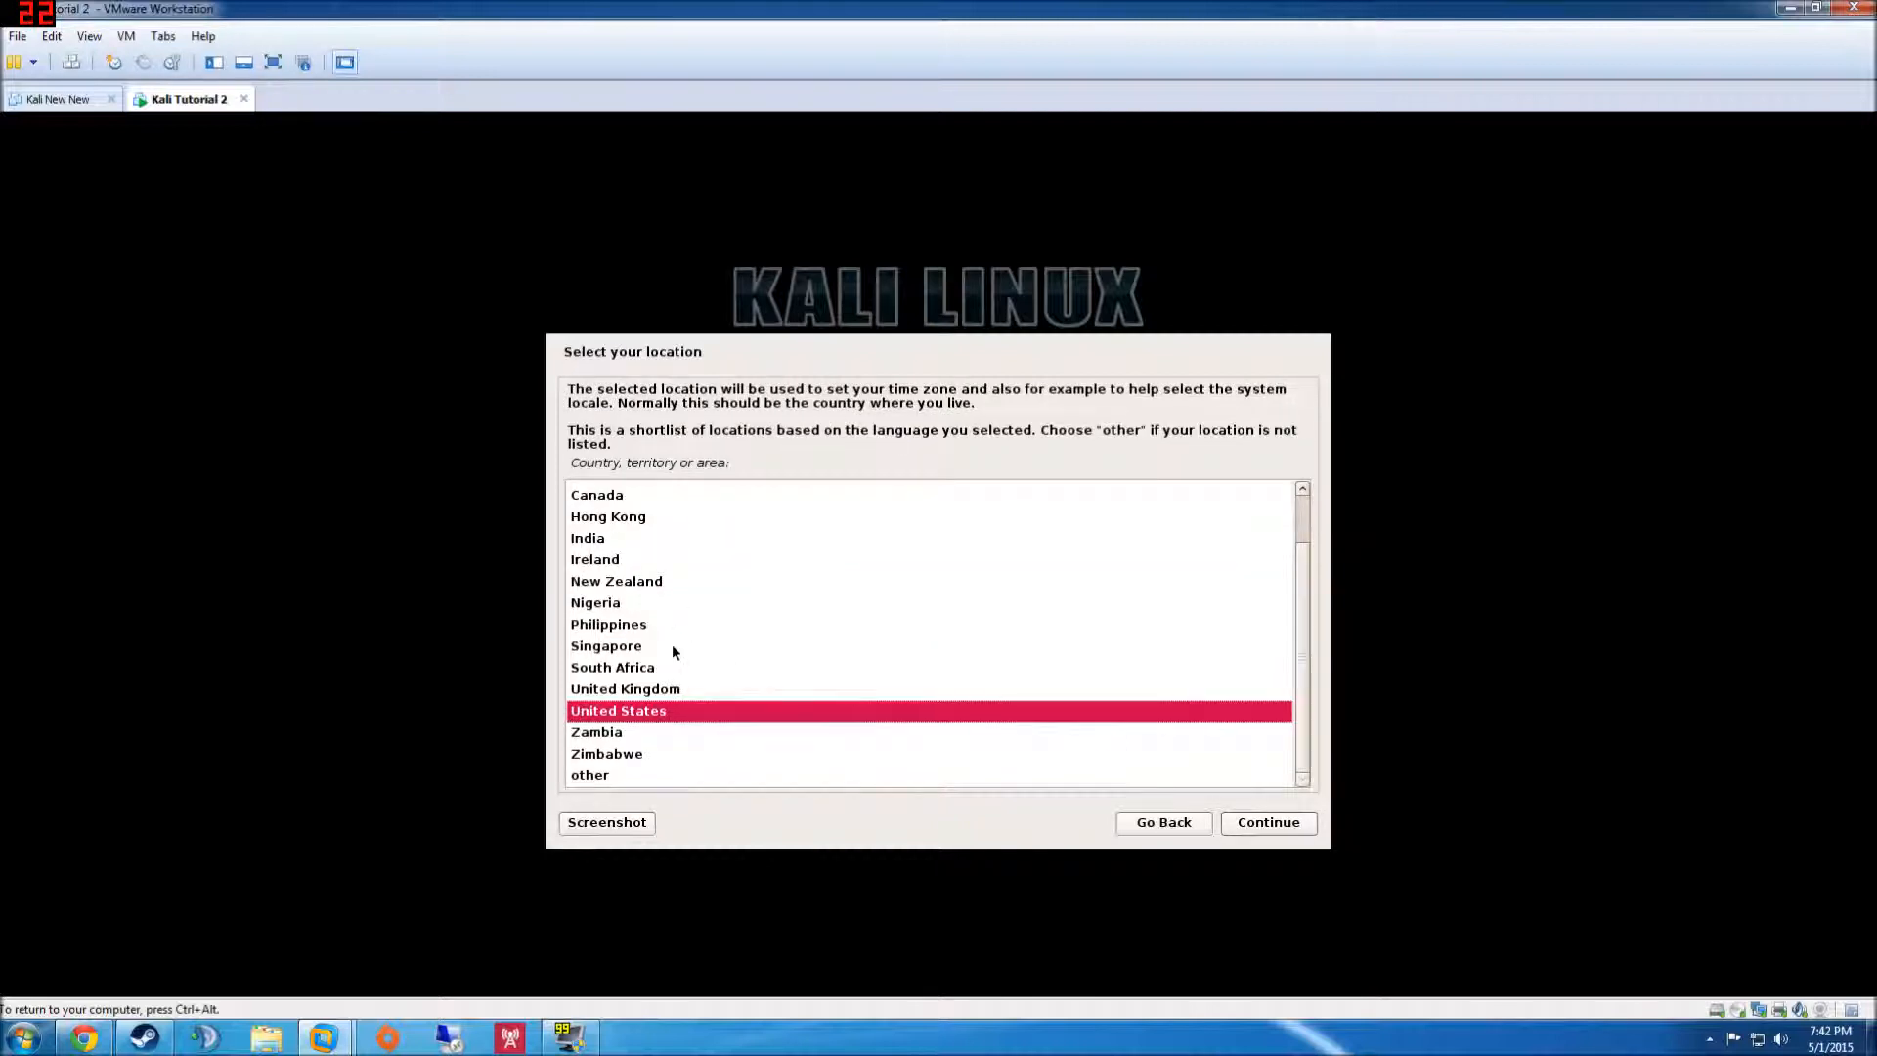
click(1271, 827)
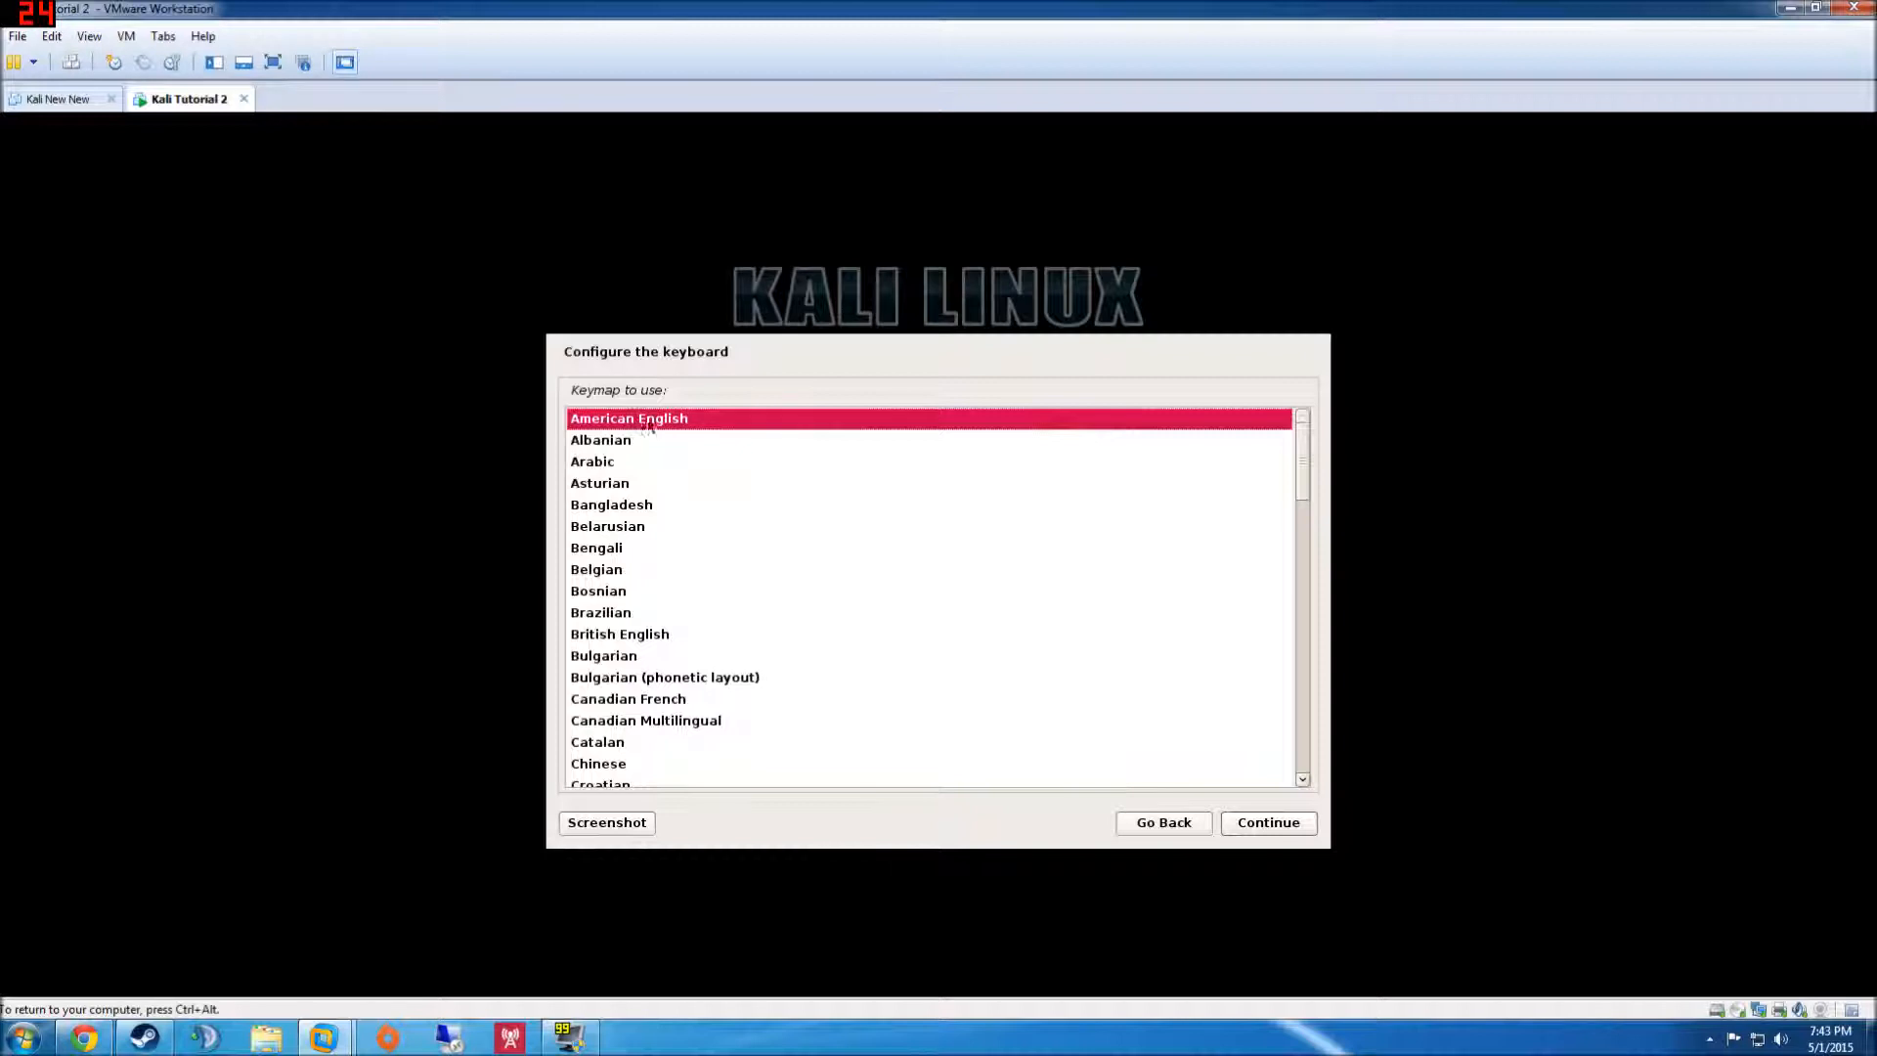
click(1270, 833)
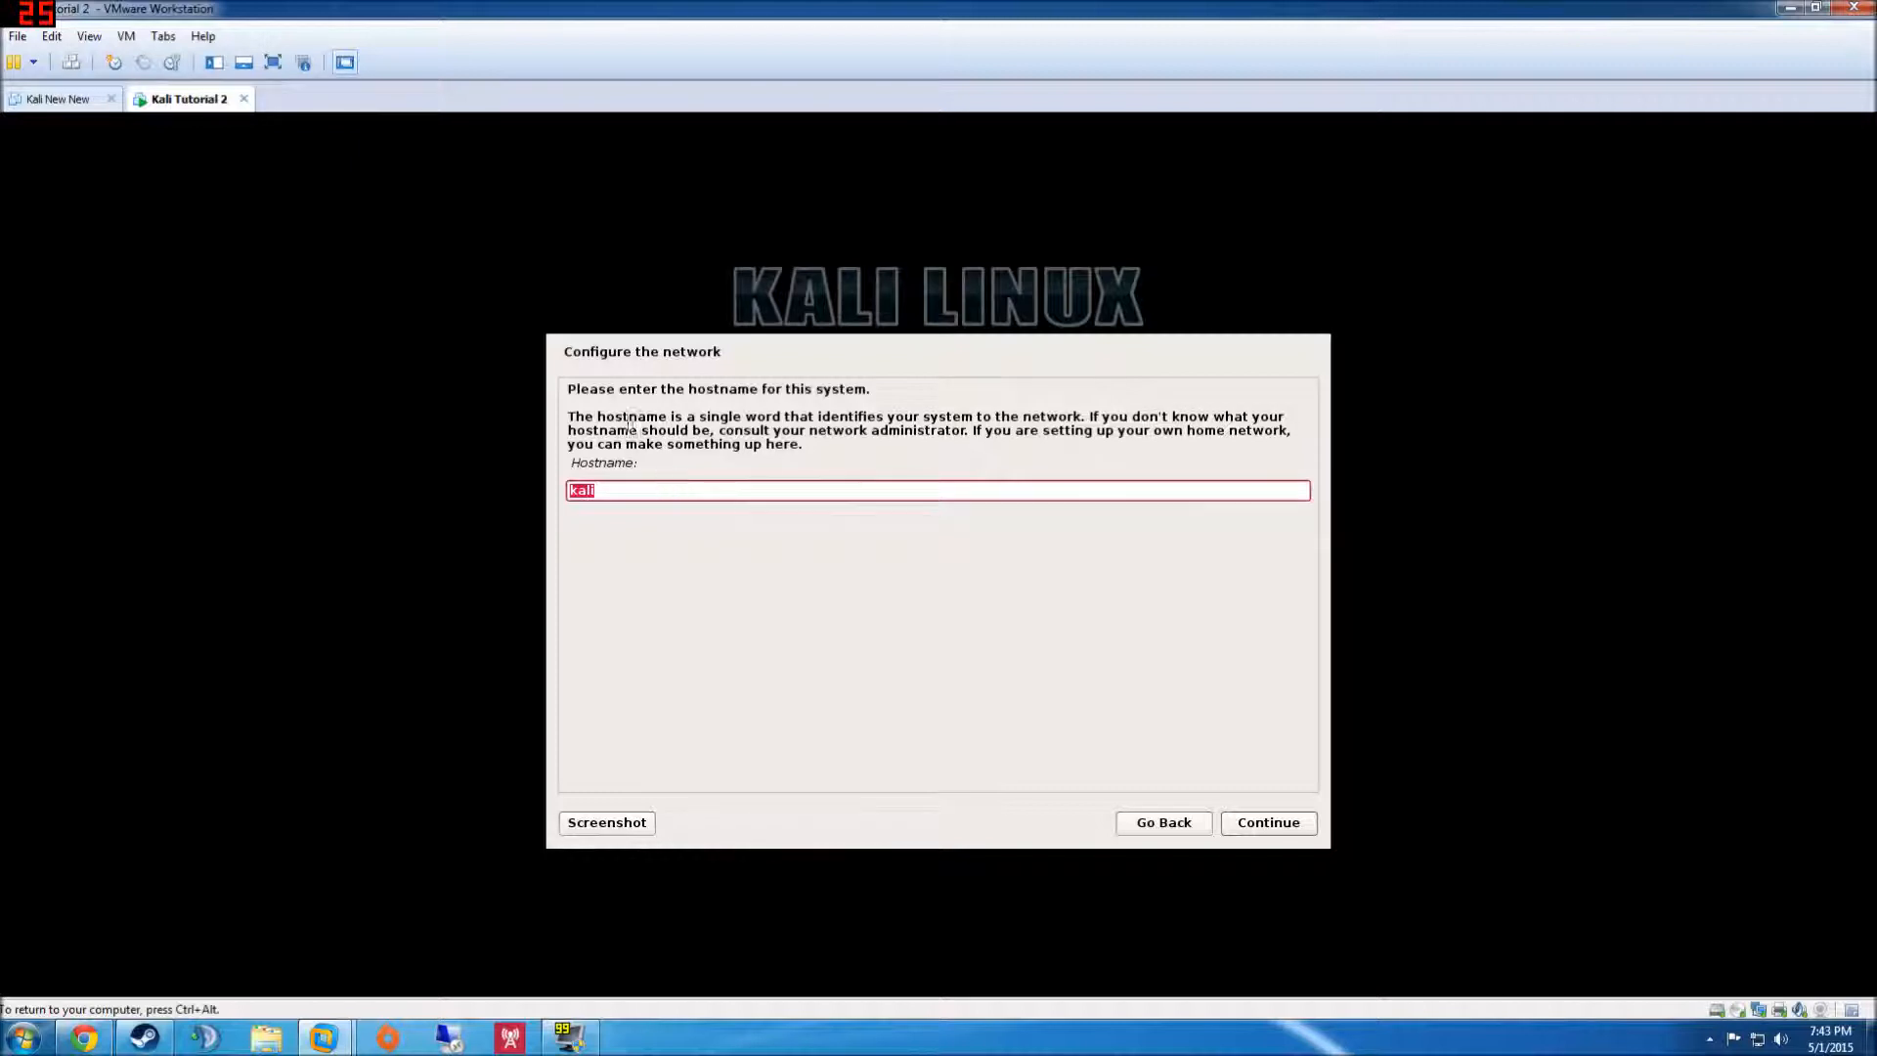
- Keep the hostname kali and leave the domain name empty
click(653, 489)
click(1257, 827)
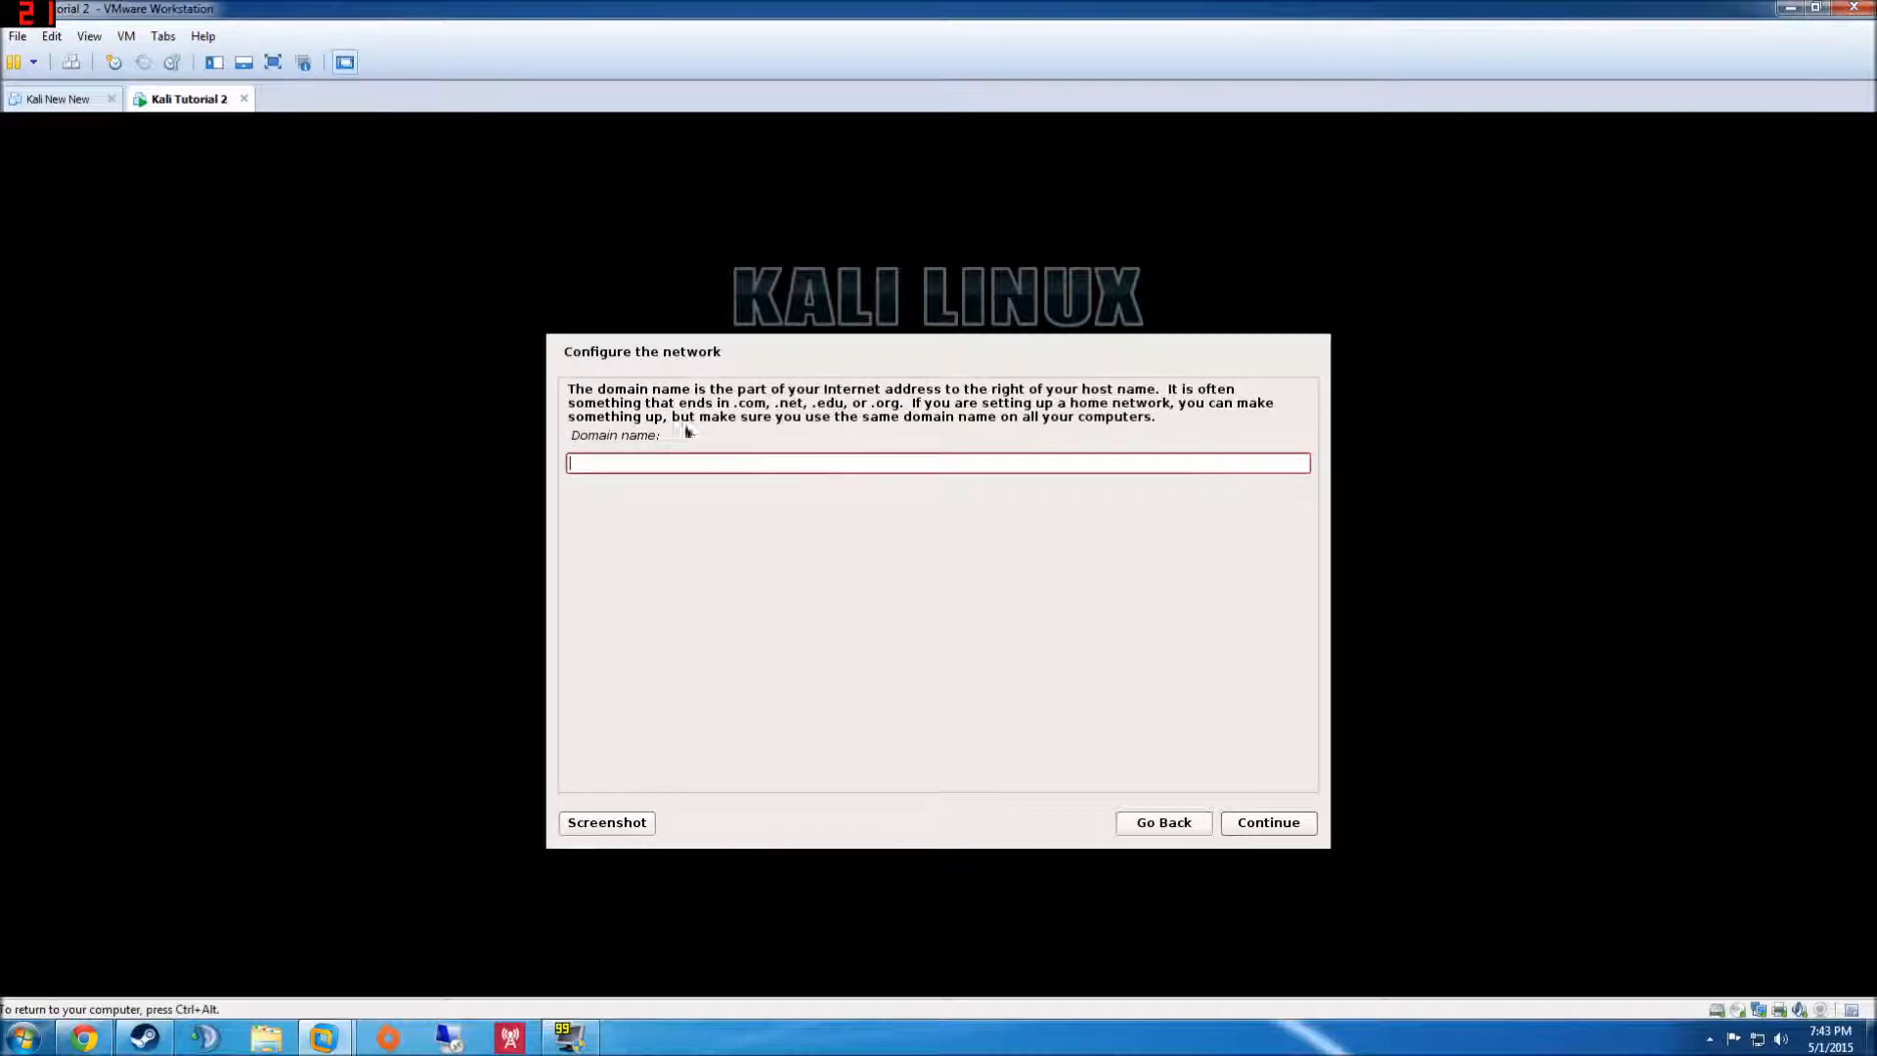
click(1267, 824)
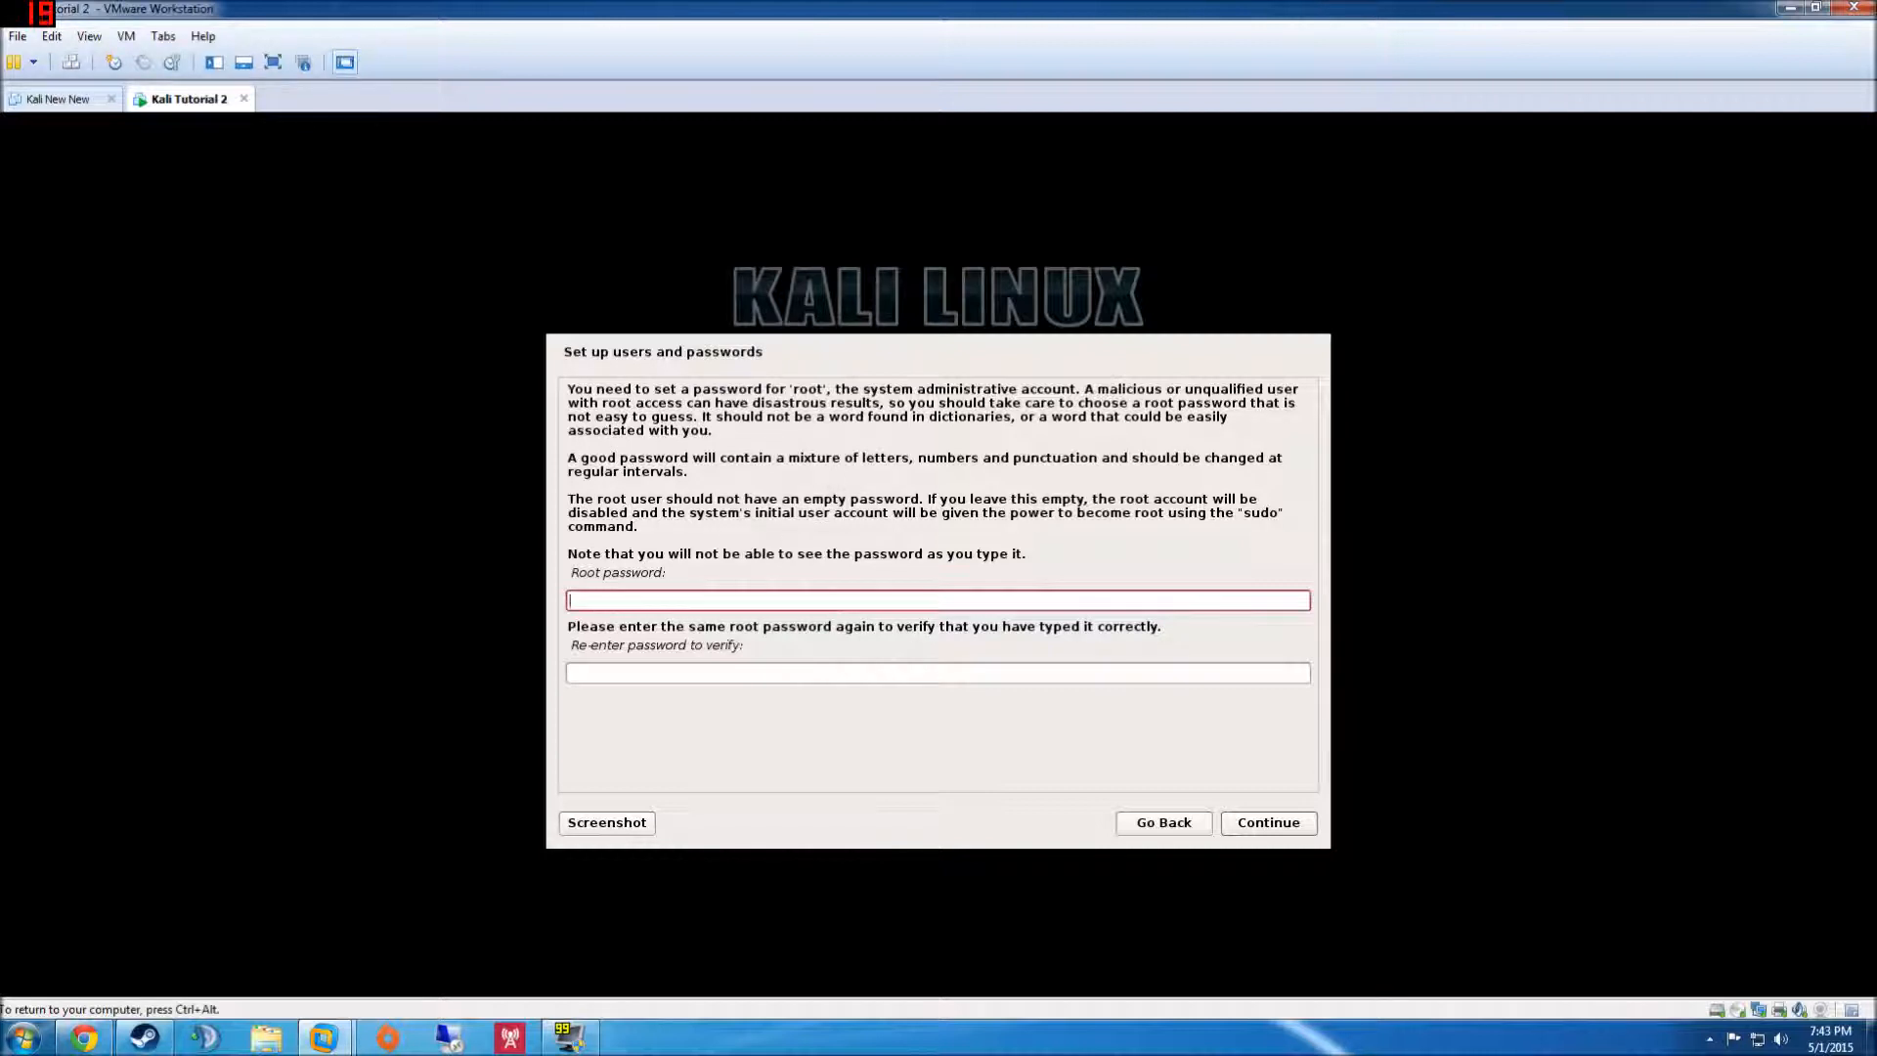
- Enter and confirm the root password
click(761, 673)
click(733, 598)
text(toor)
key(Tab)
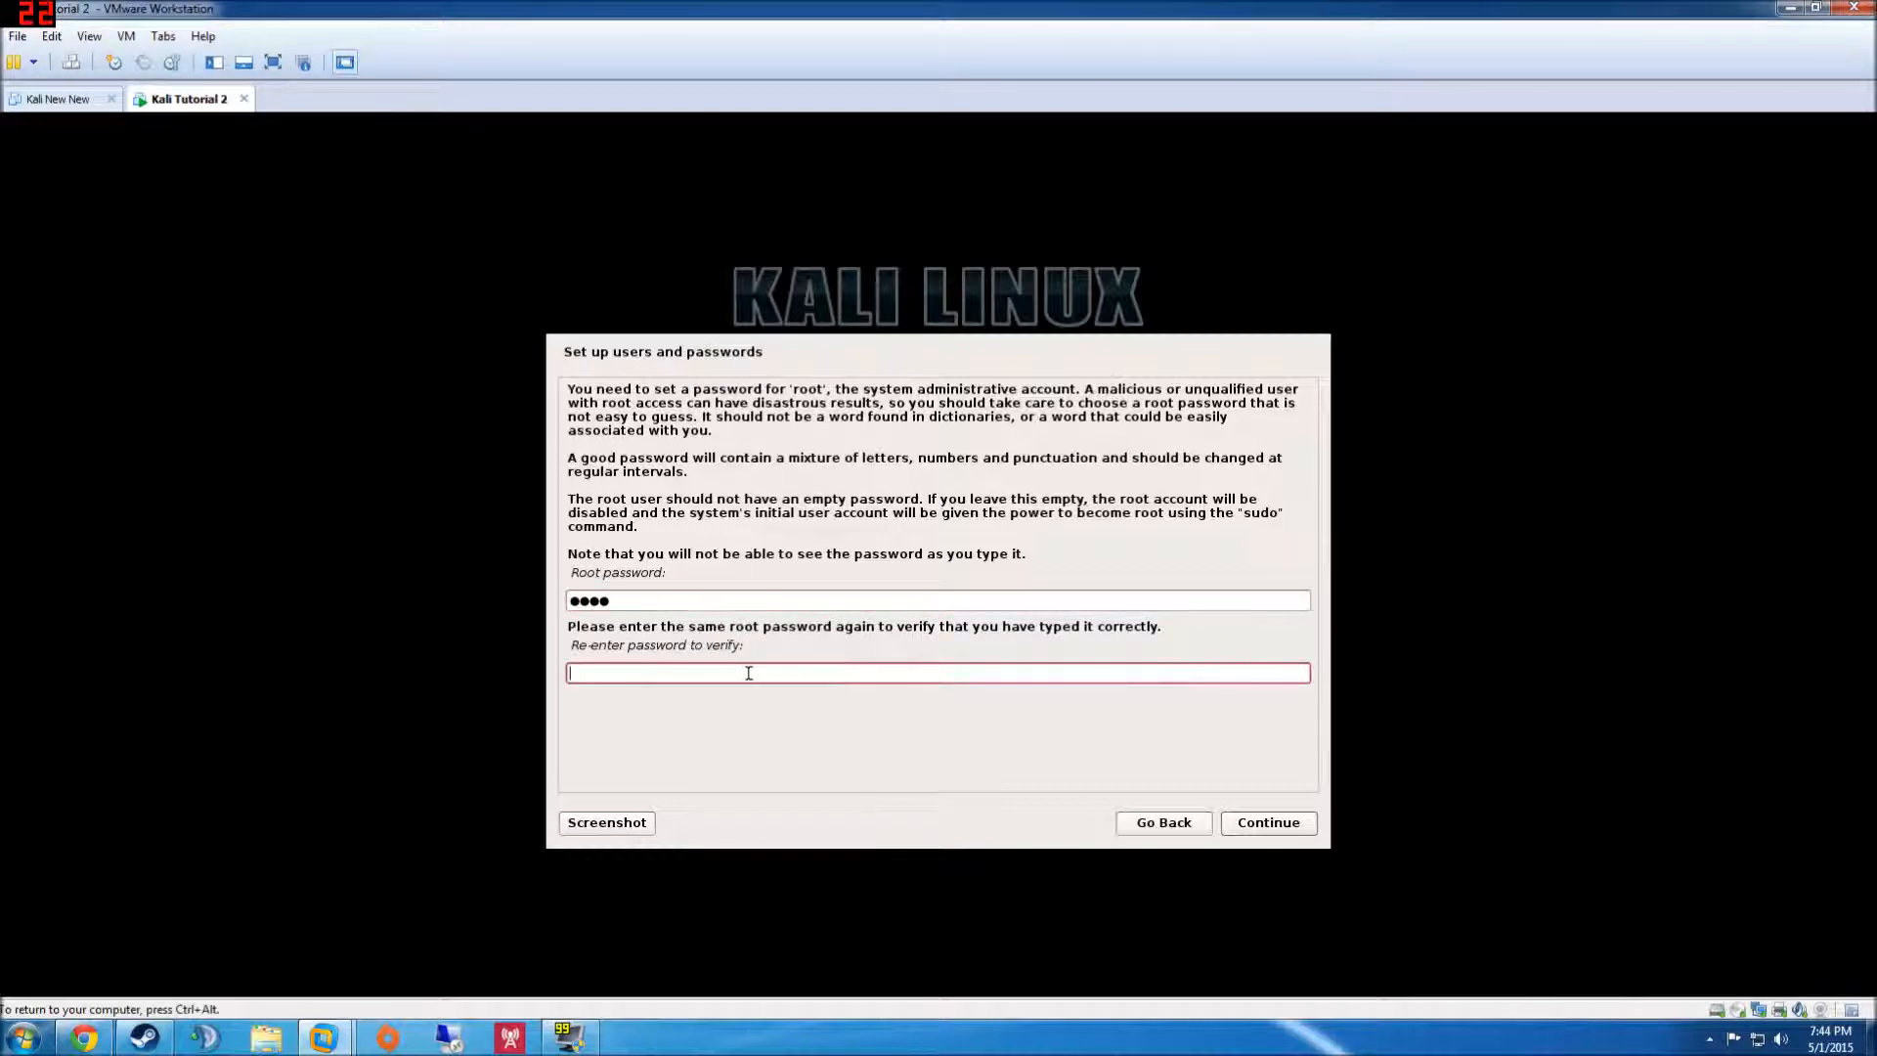
text(toor)
click(1264, 823)
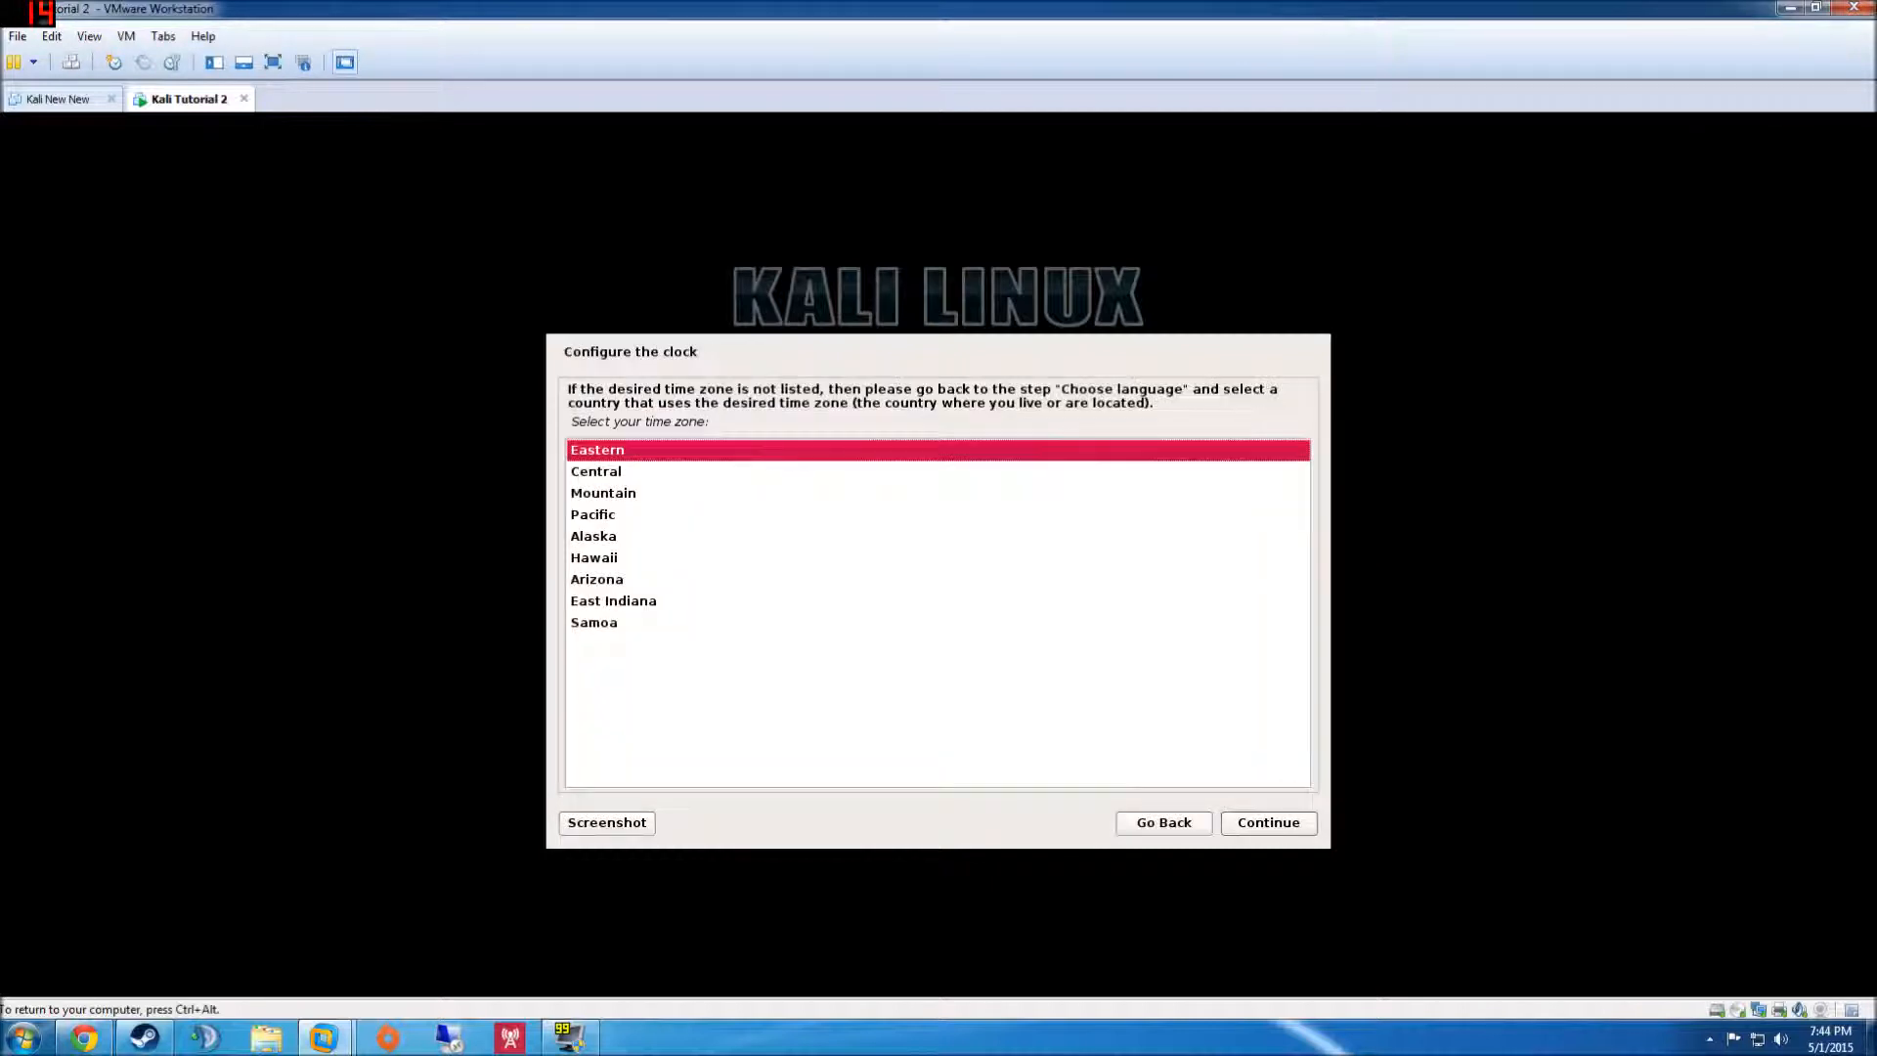
- Choose the Central time zone, then guided-partition the whole SCSI3 disk with all files in one partition
click(630, 471)
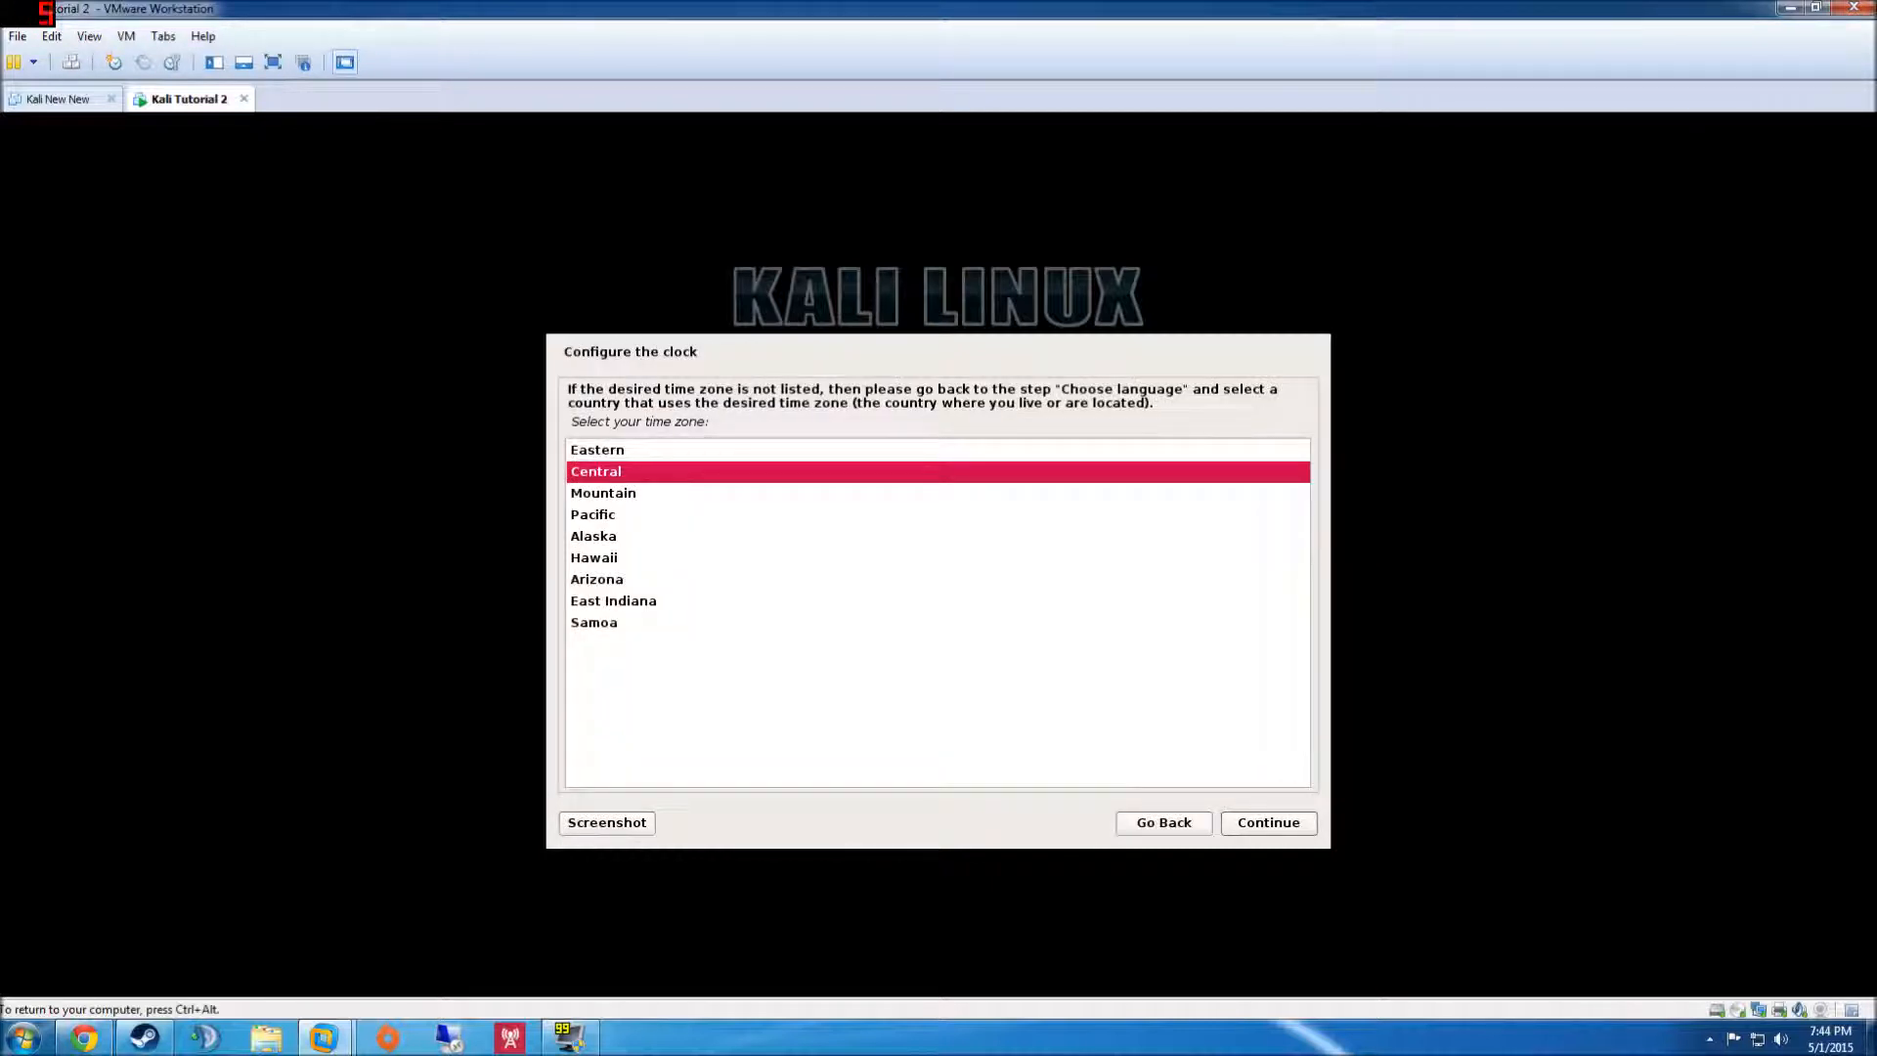
click(1293, 828)
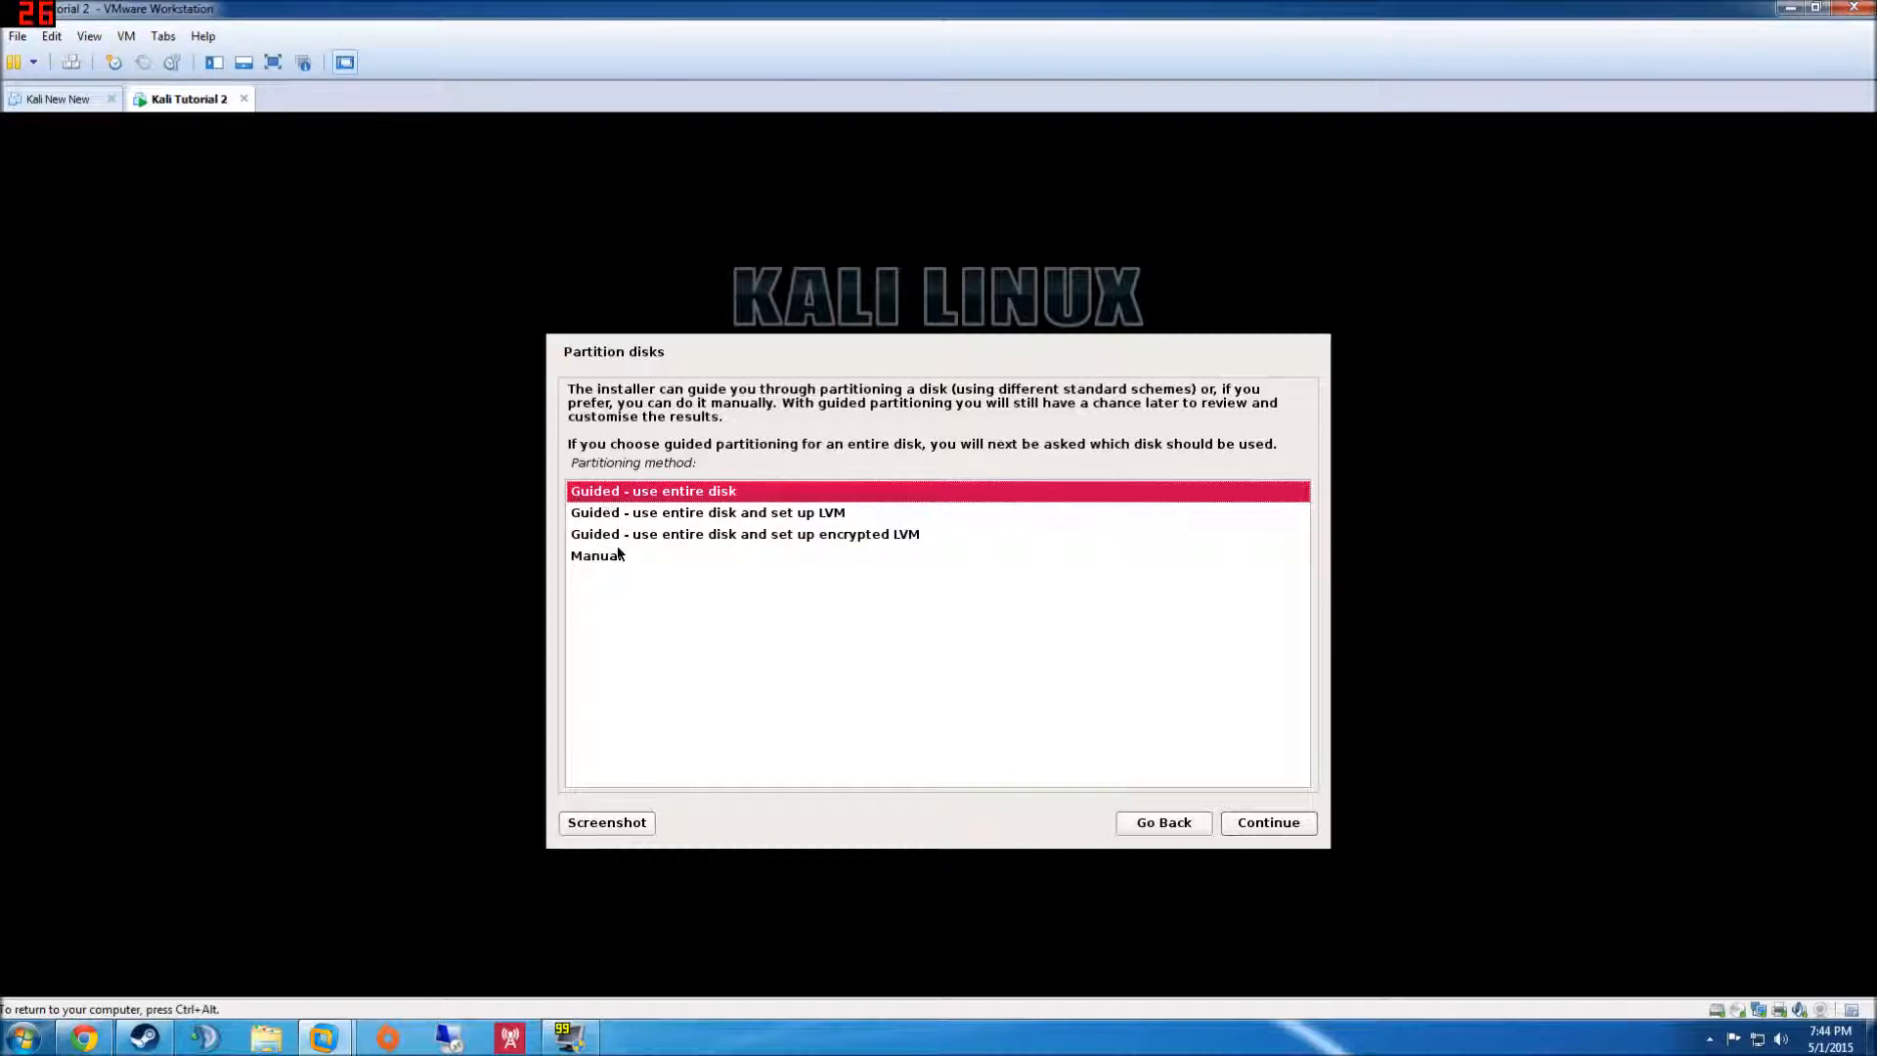
click(1250, 833)
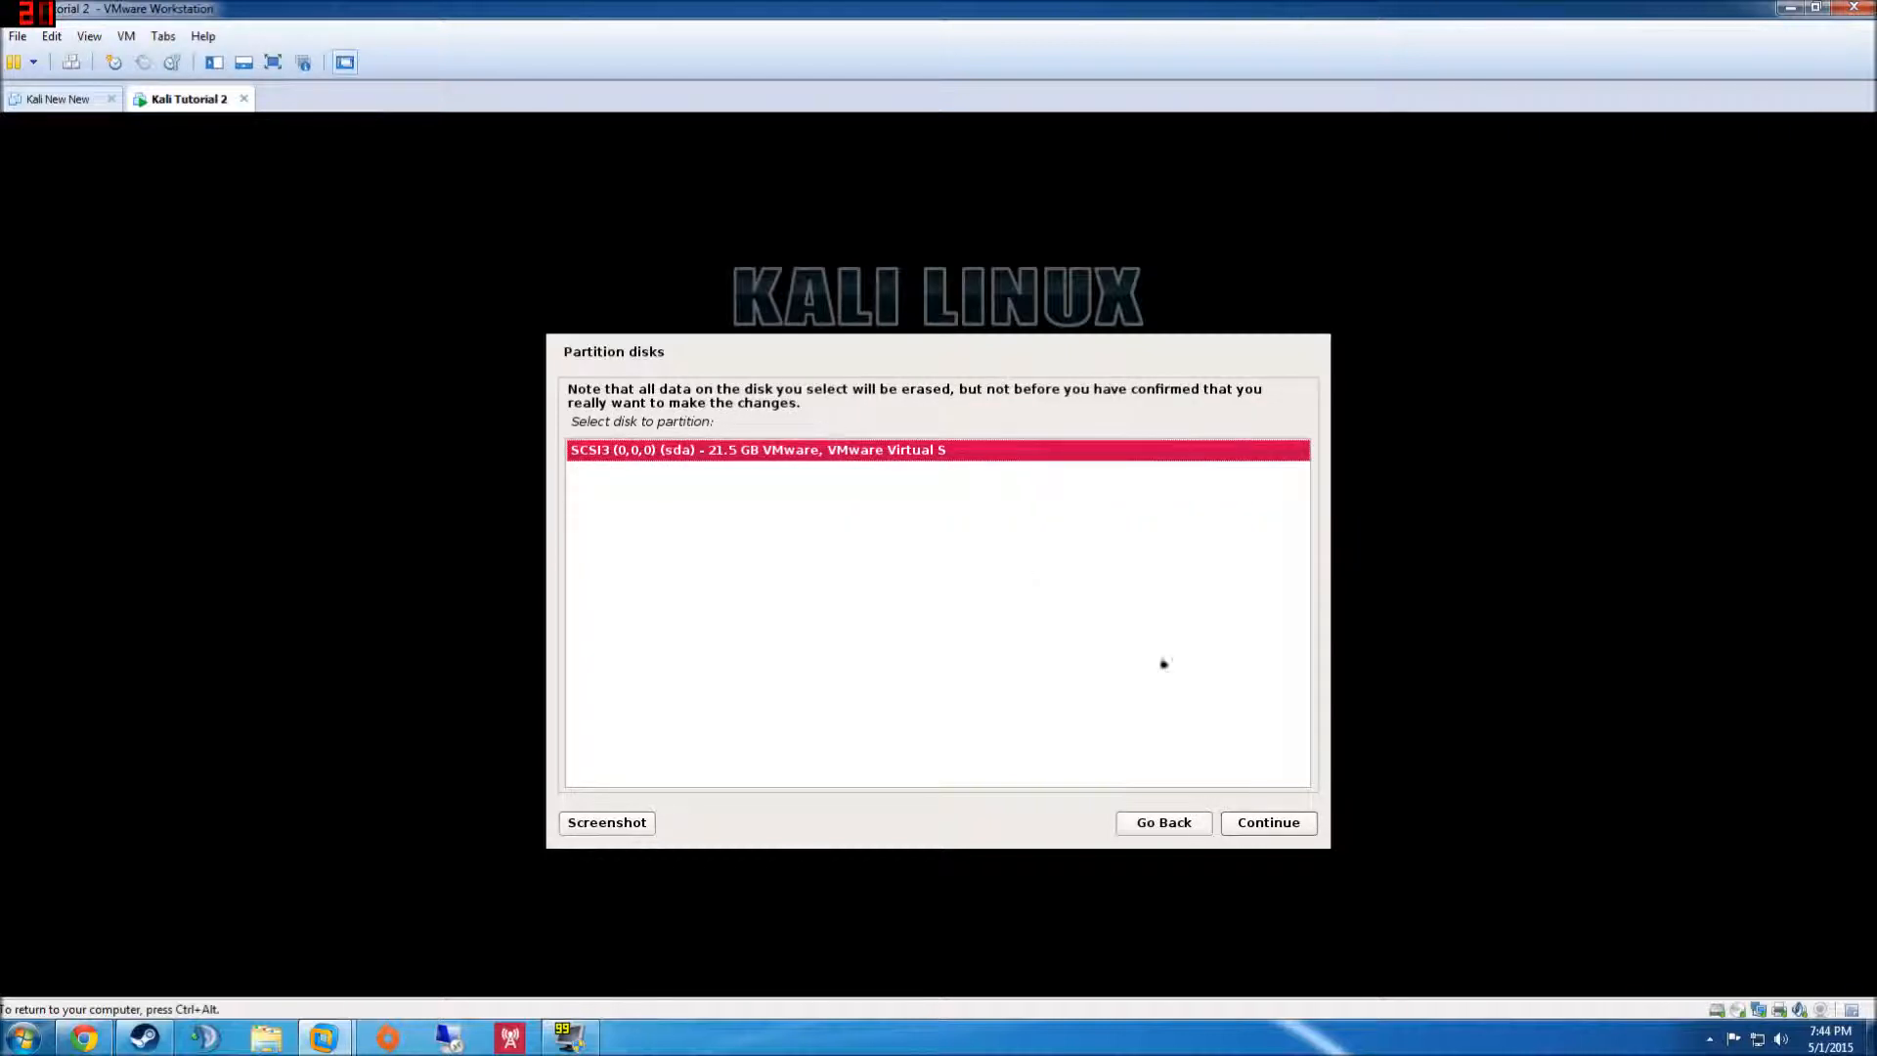
click(1289, 829)
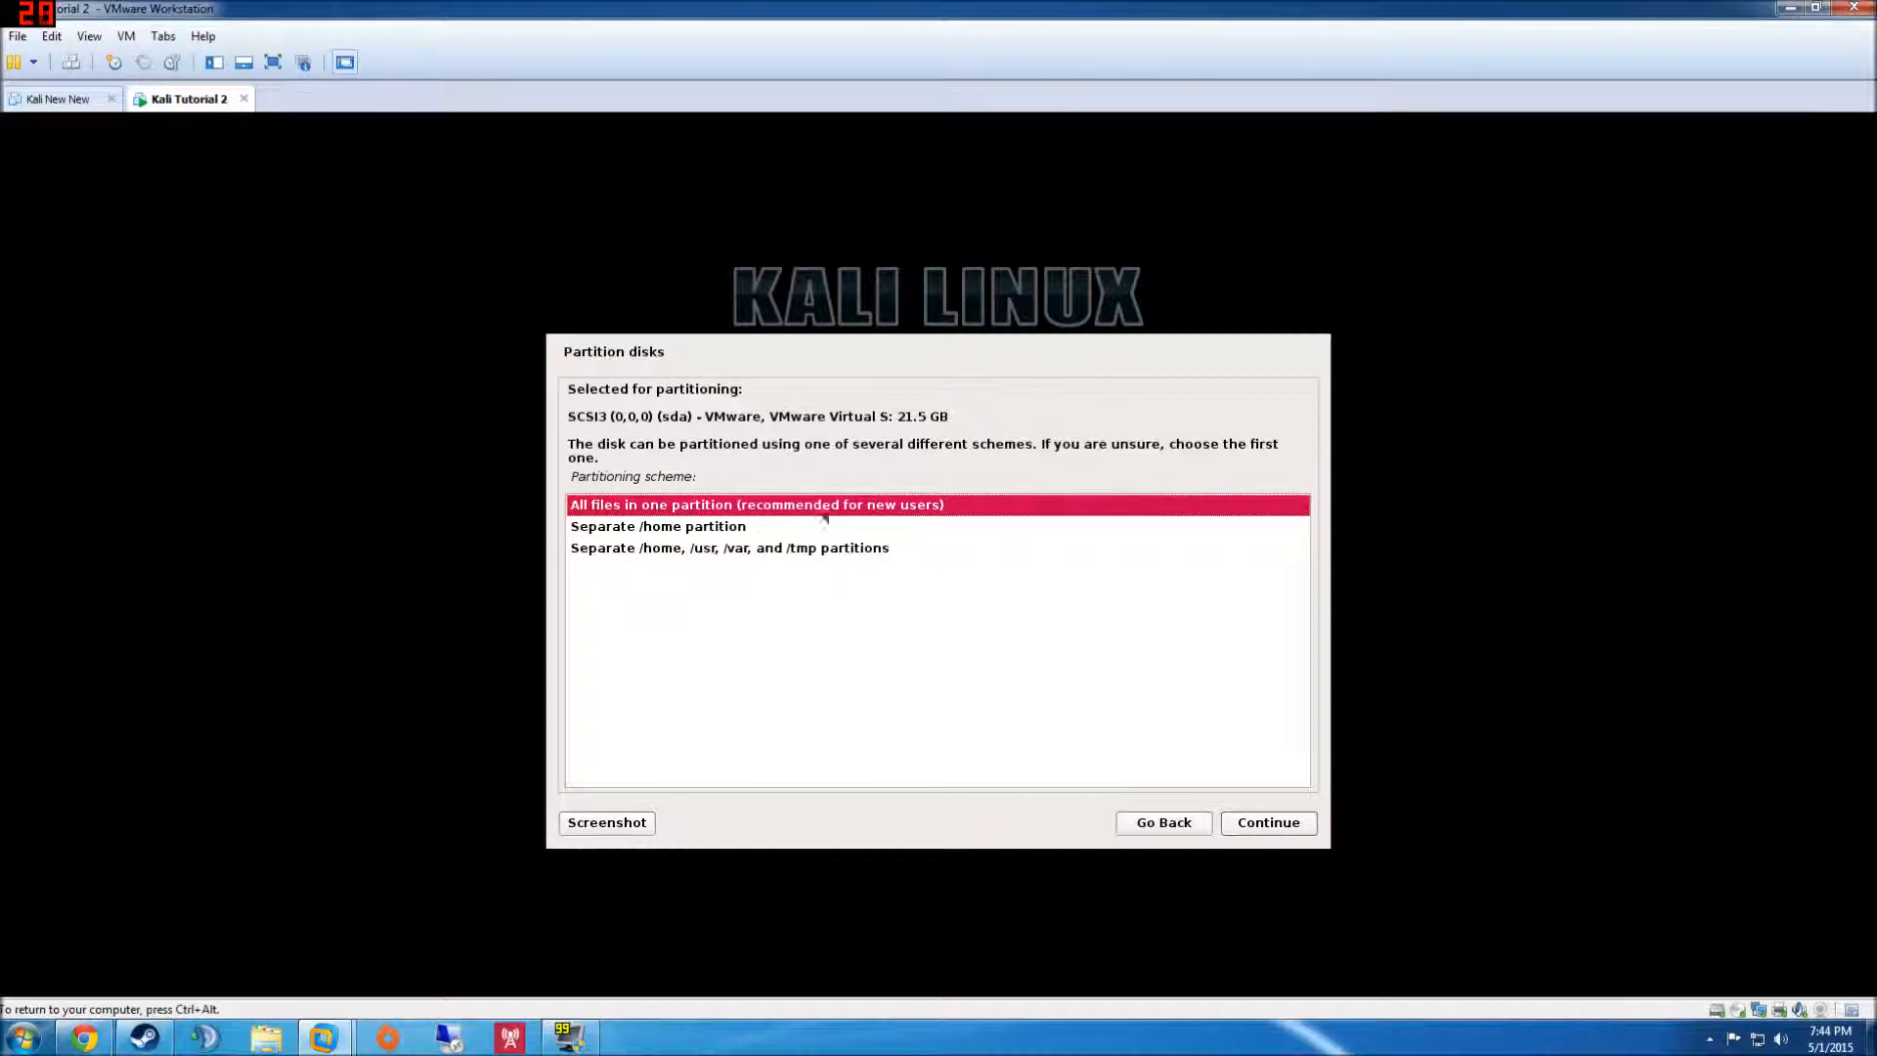
click(1254, 821)
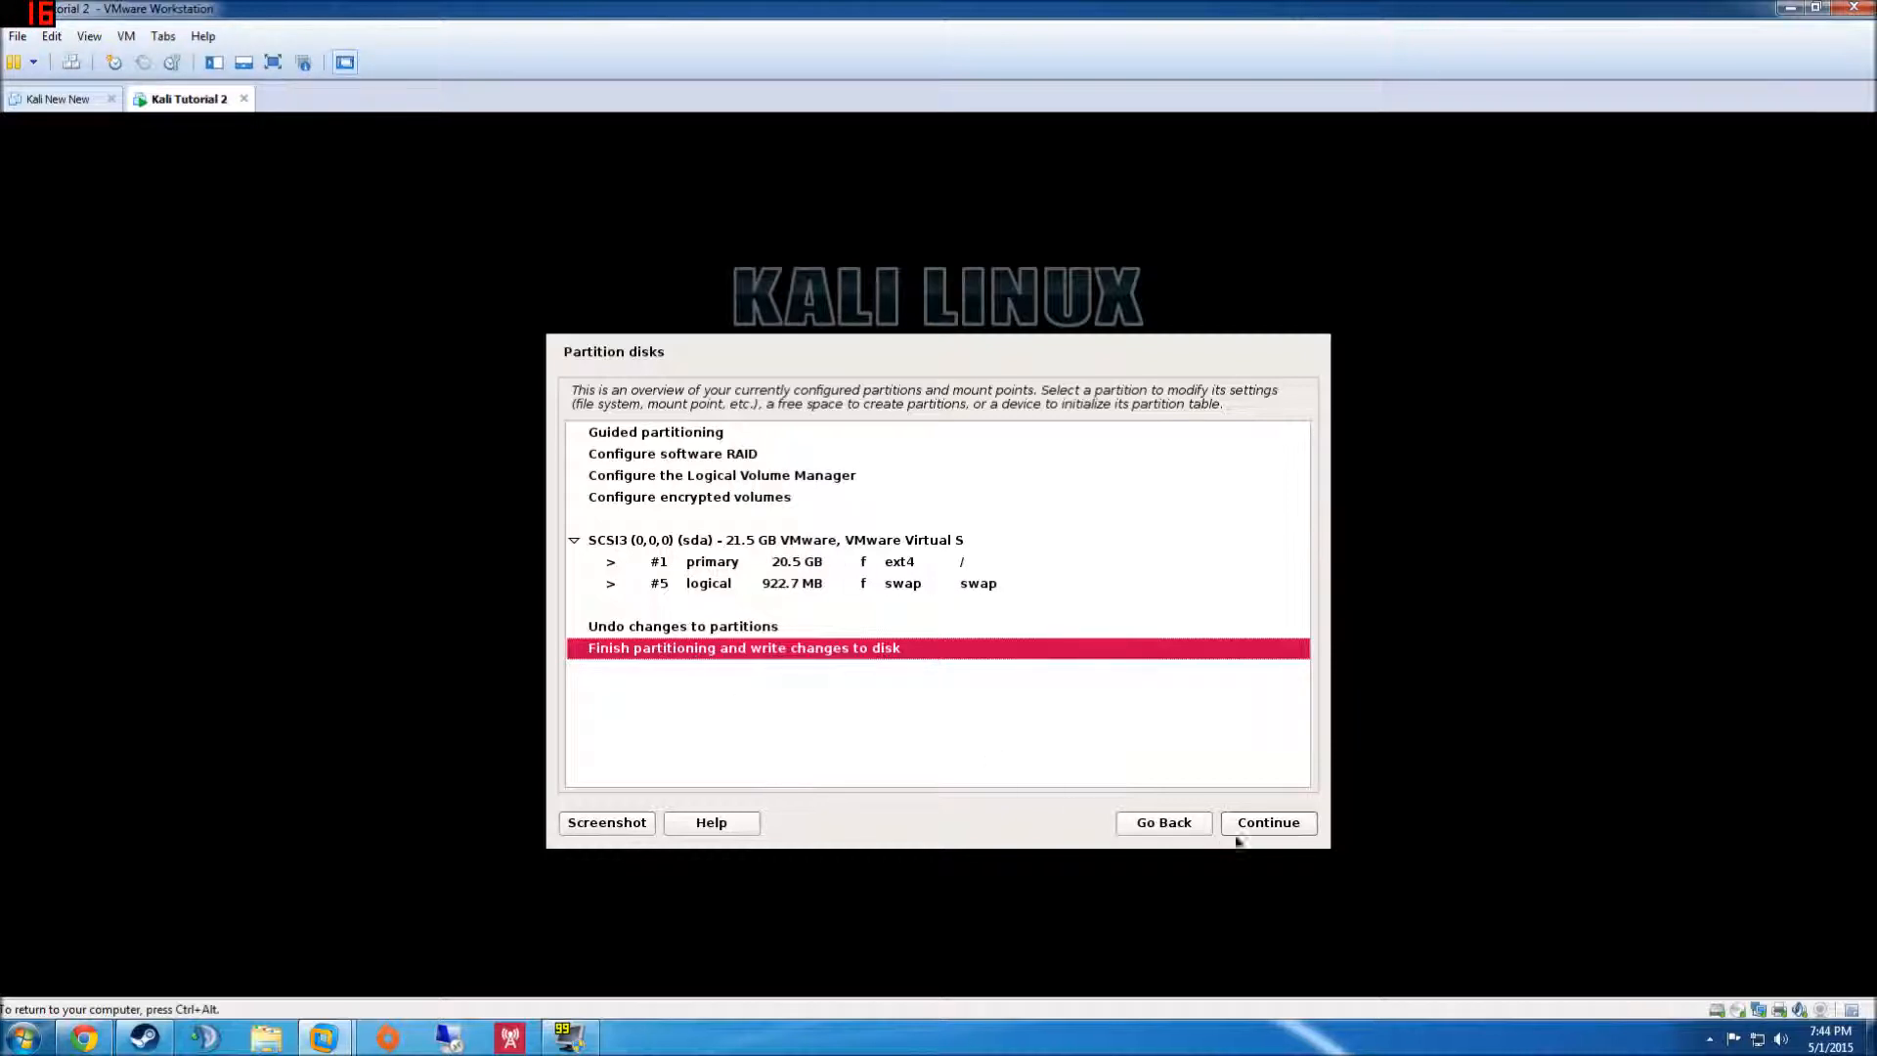
click(1275, 827)
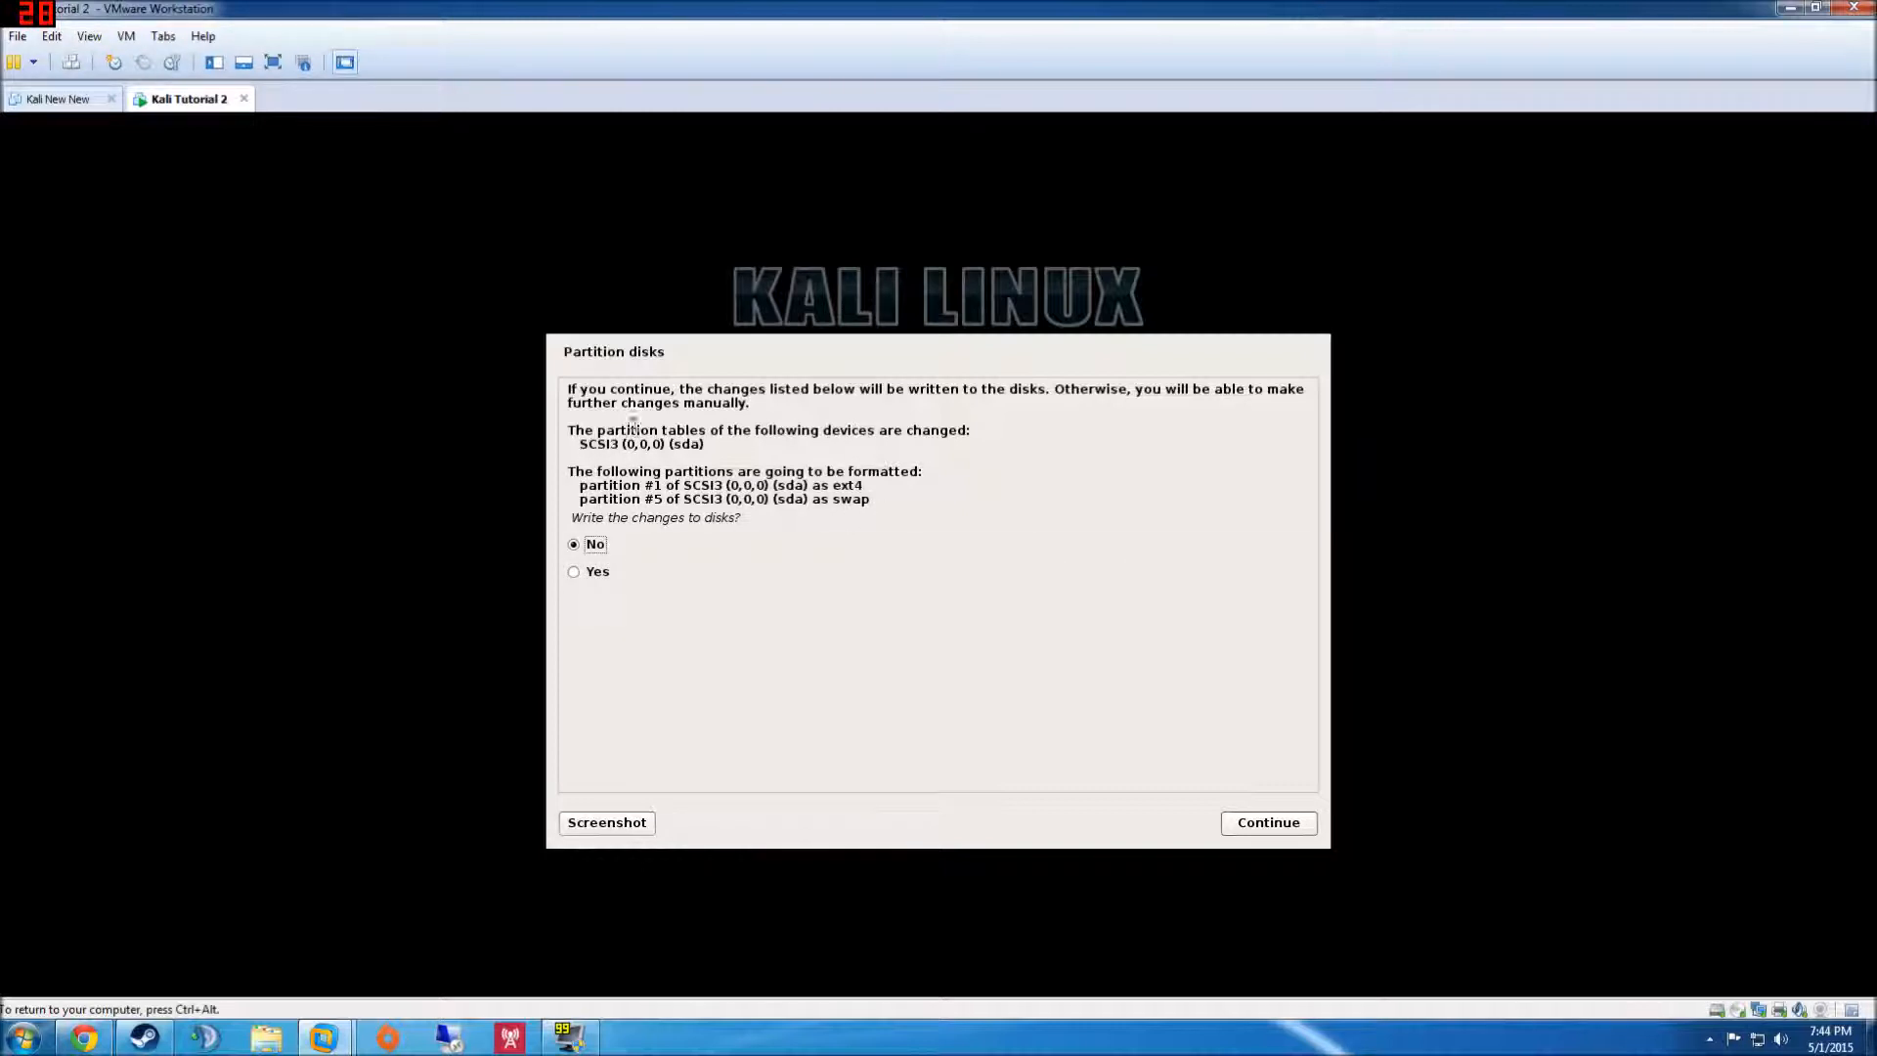
- Answer Yes to writing the partition changes so formatting and installation begin
click(604, 570)
click(1267, 821)
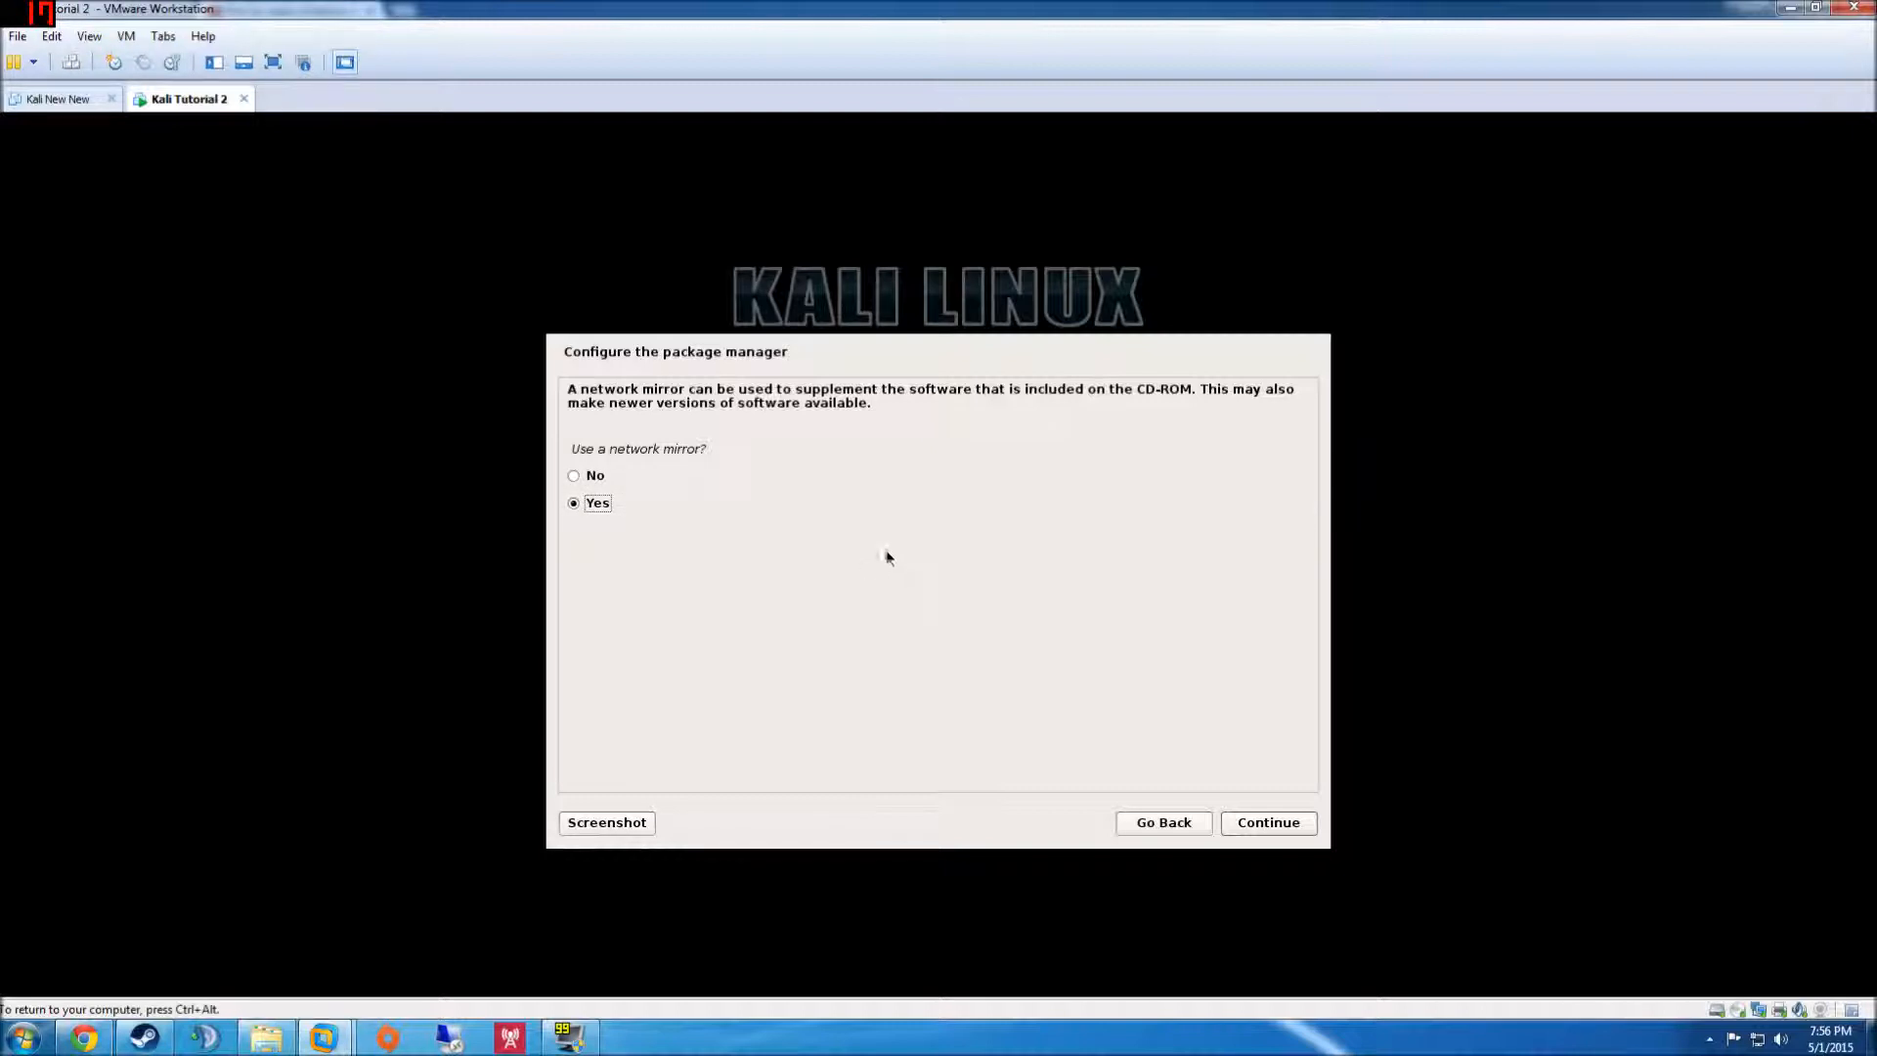
- Accept the network mirror and leave the HTTP proxy field blank
click(1295, 829)
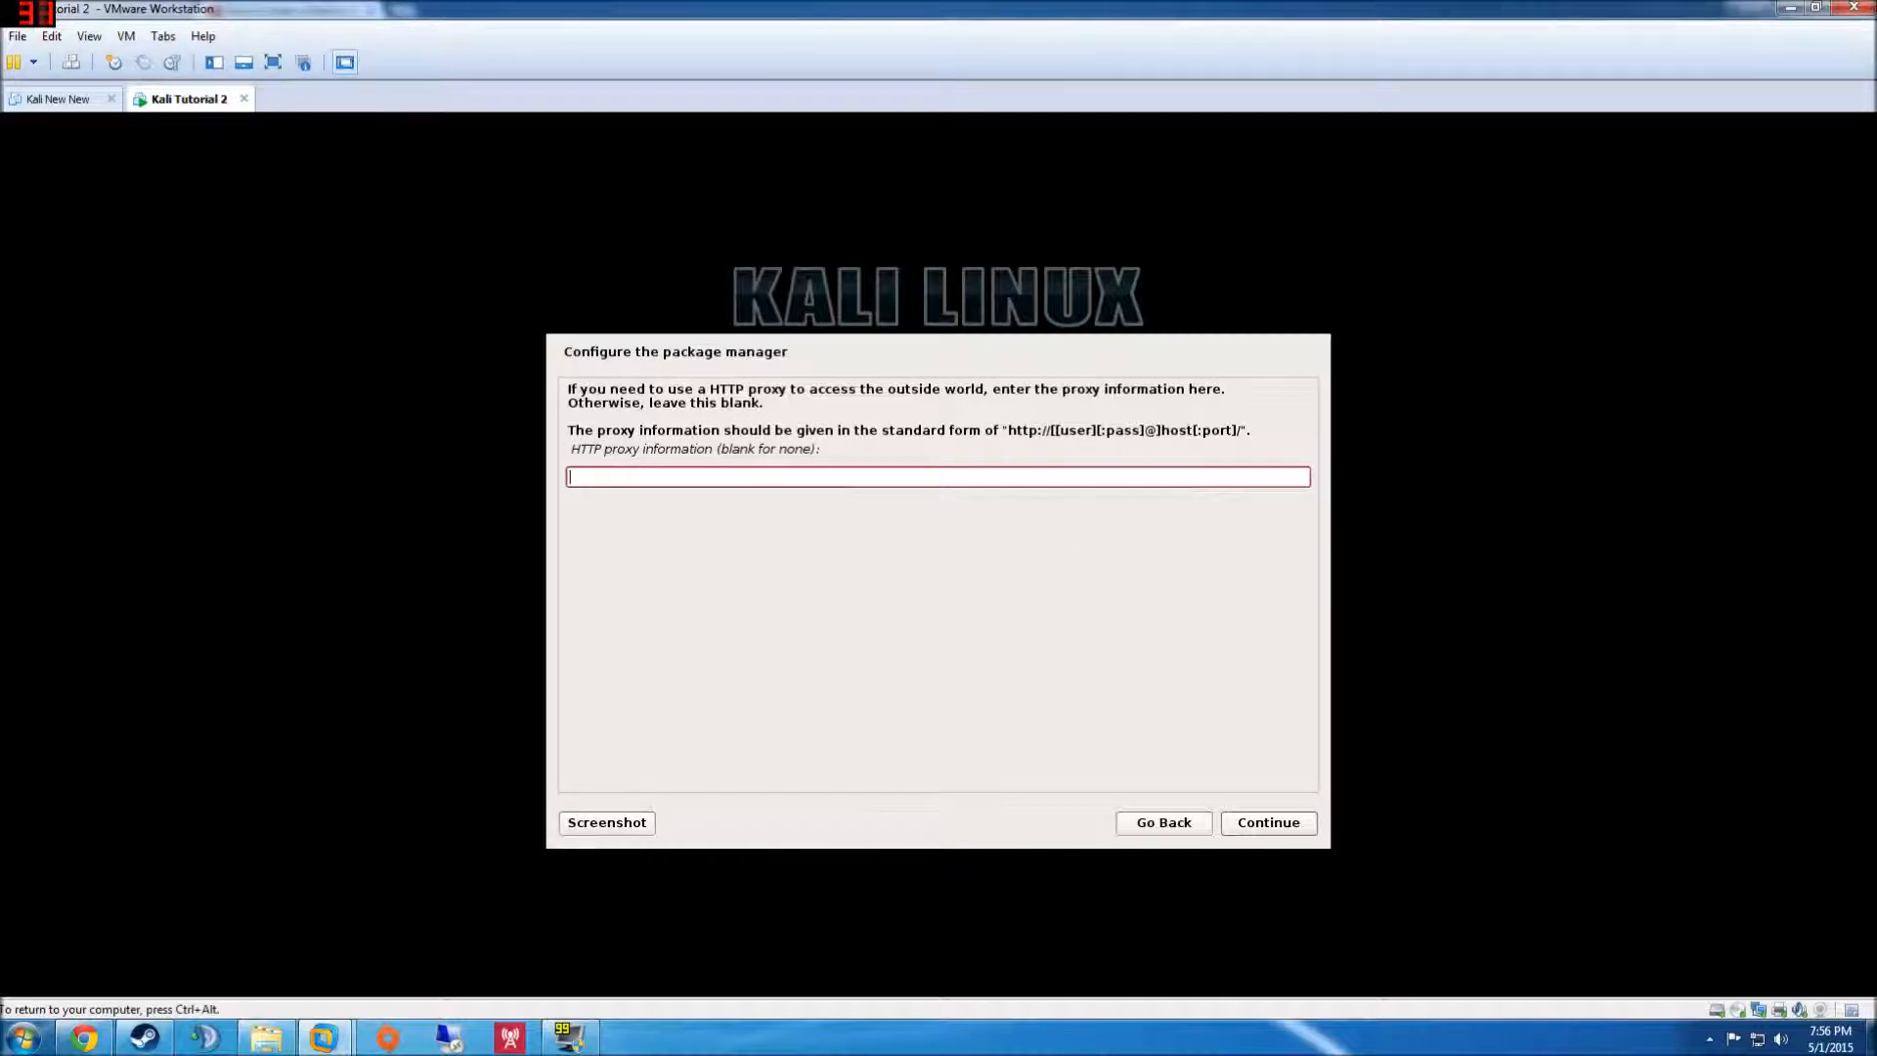
click(1311, 824)
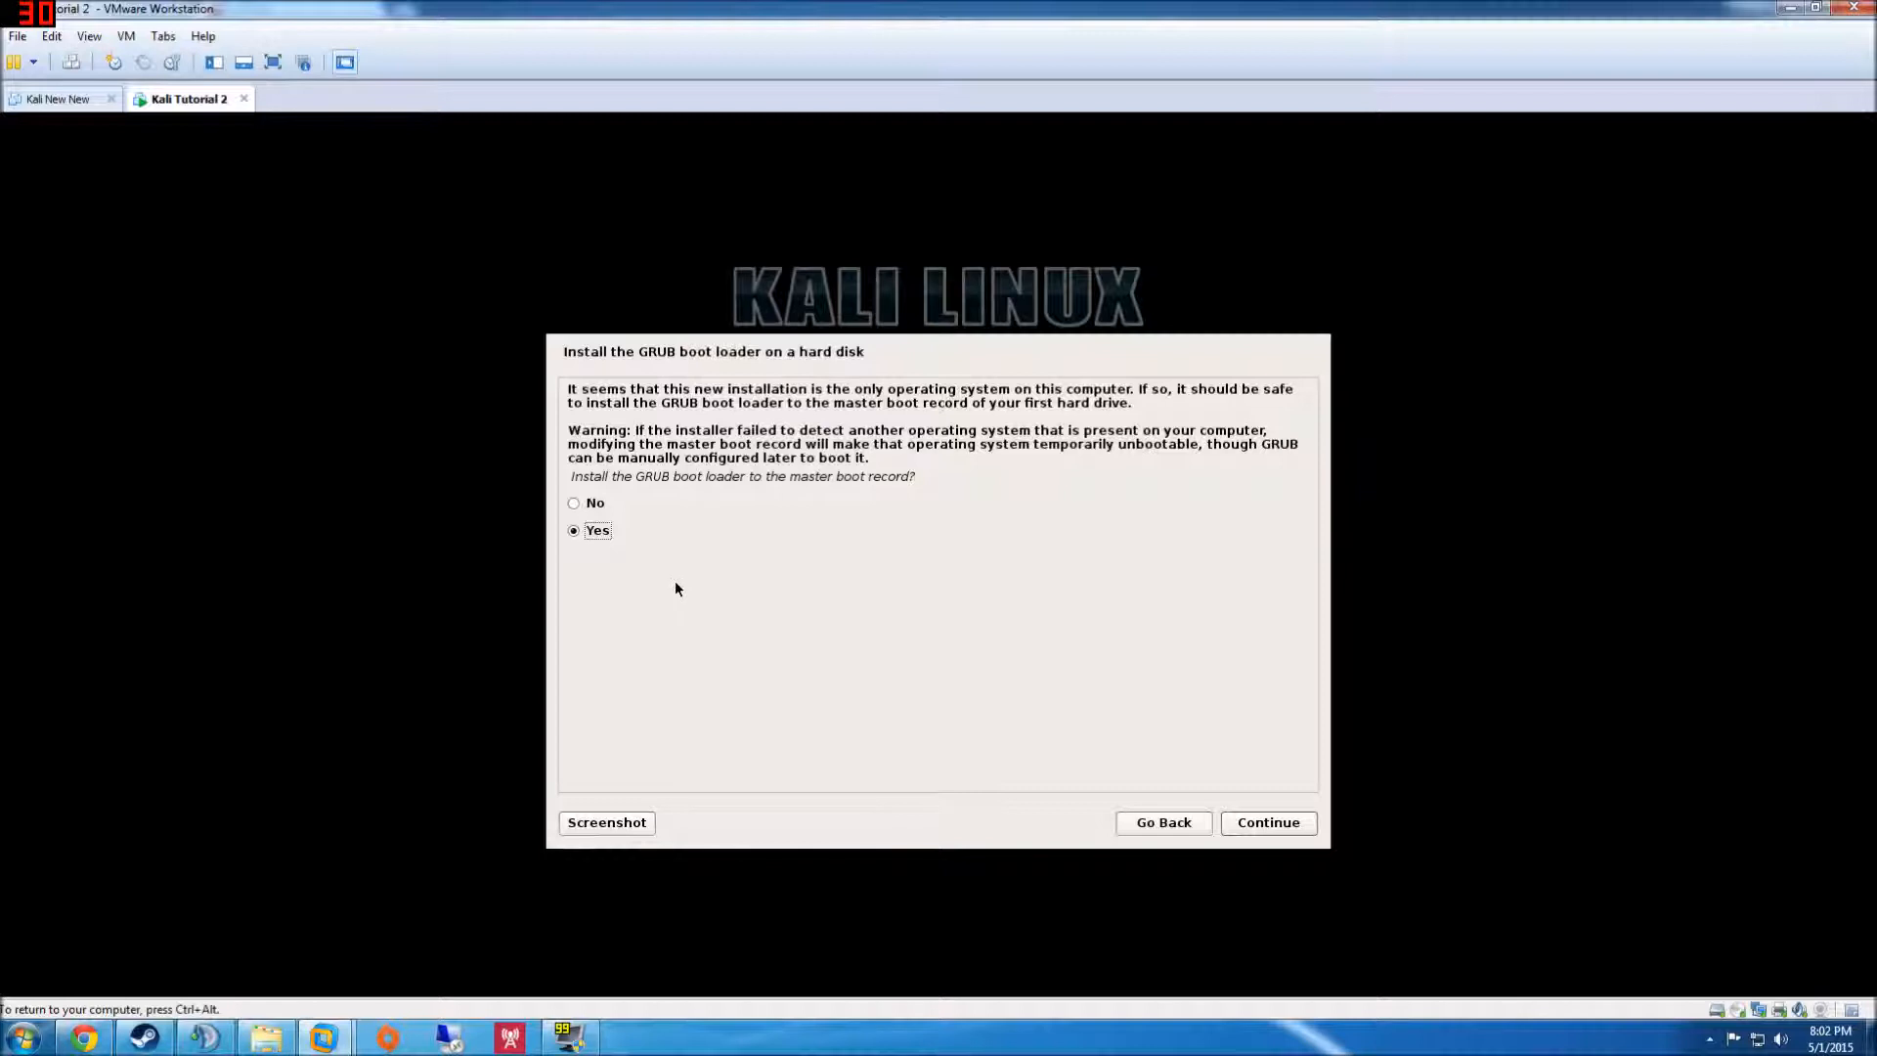
- Install GRUB to the master boot record and complete the installation, rebooting to the login screen
click(1271, 824)
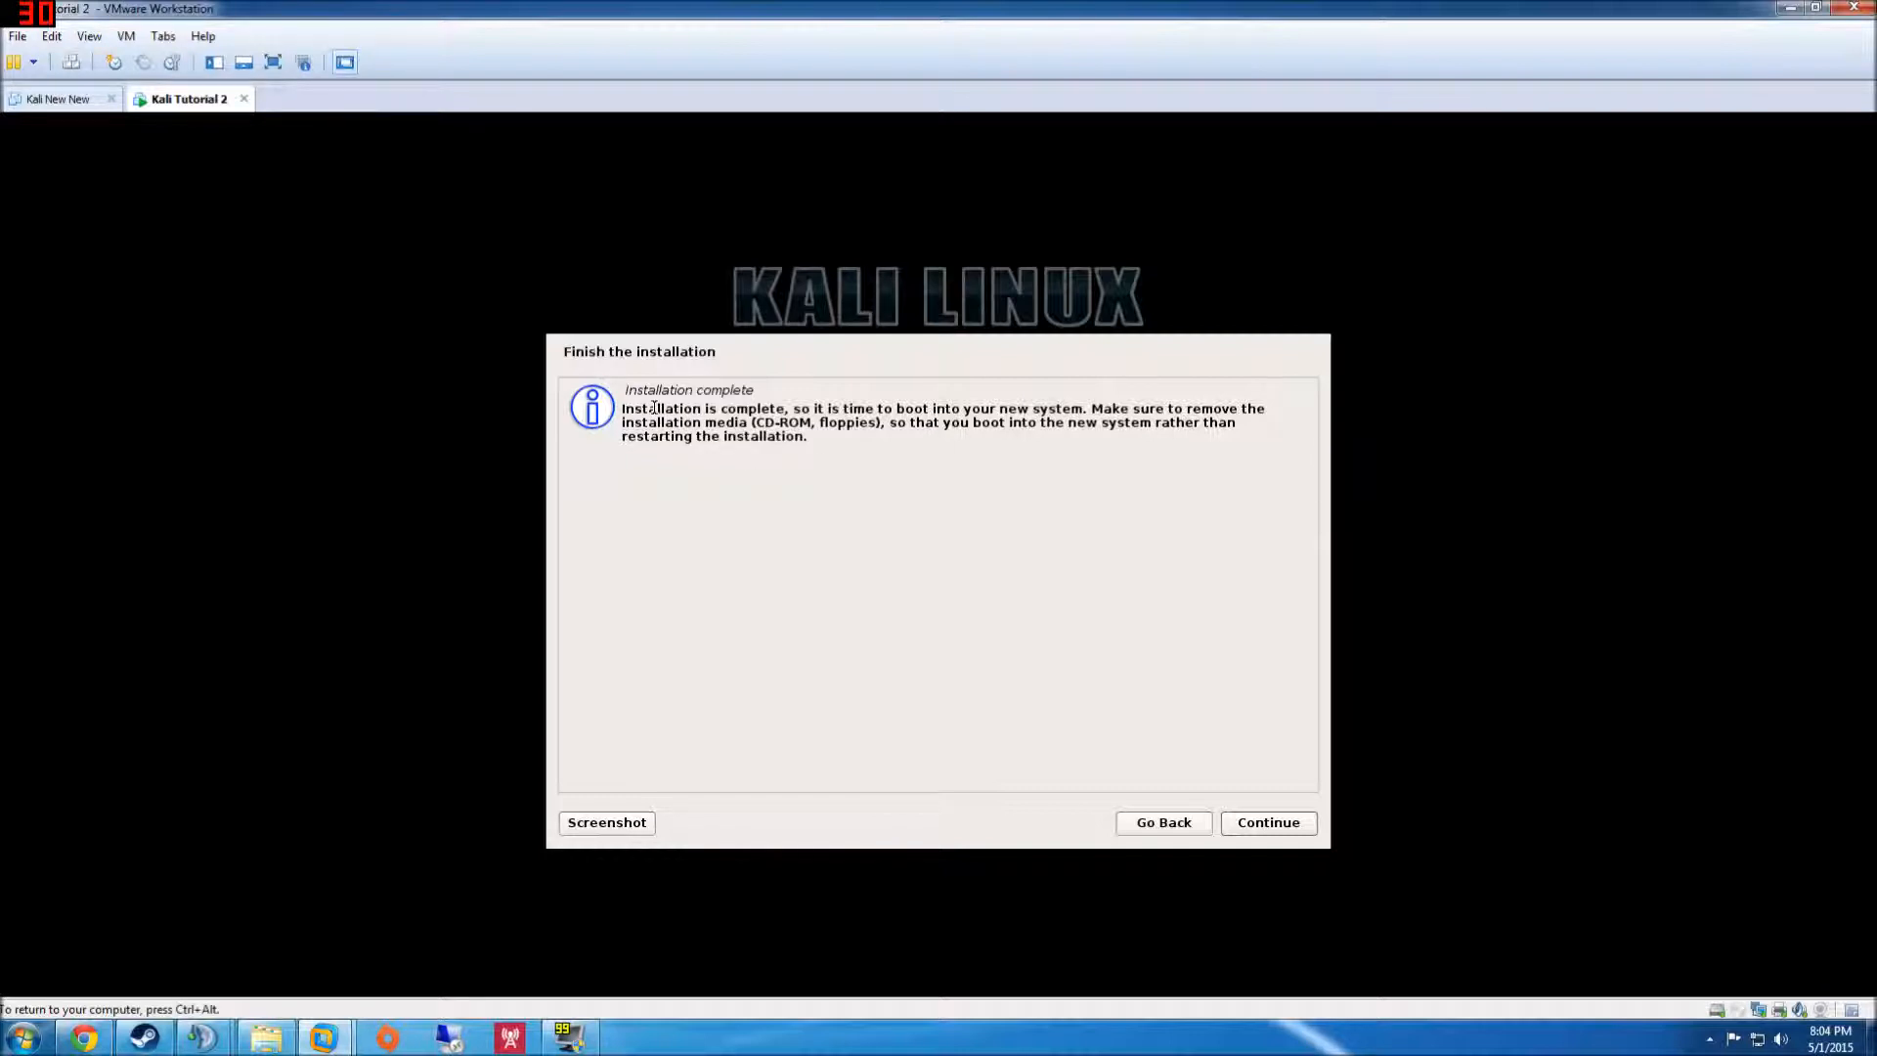
click(1302, 830)
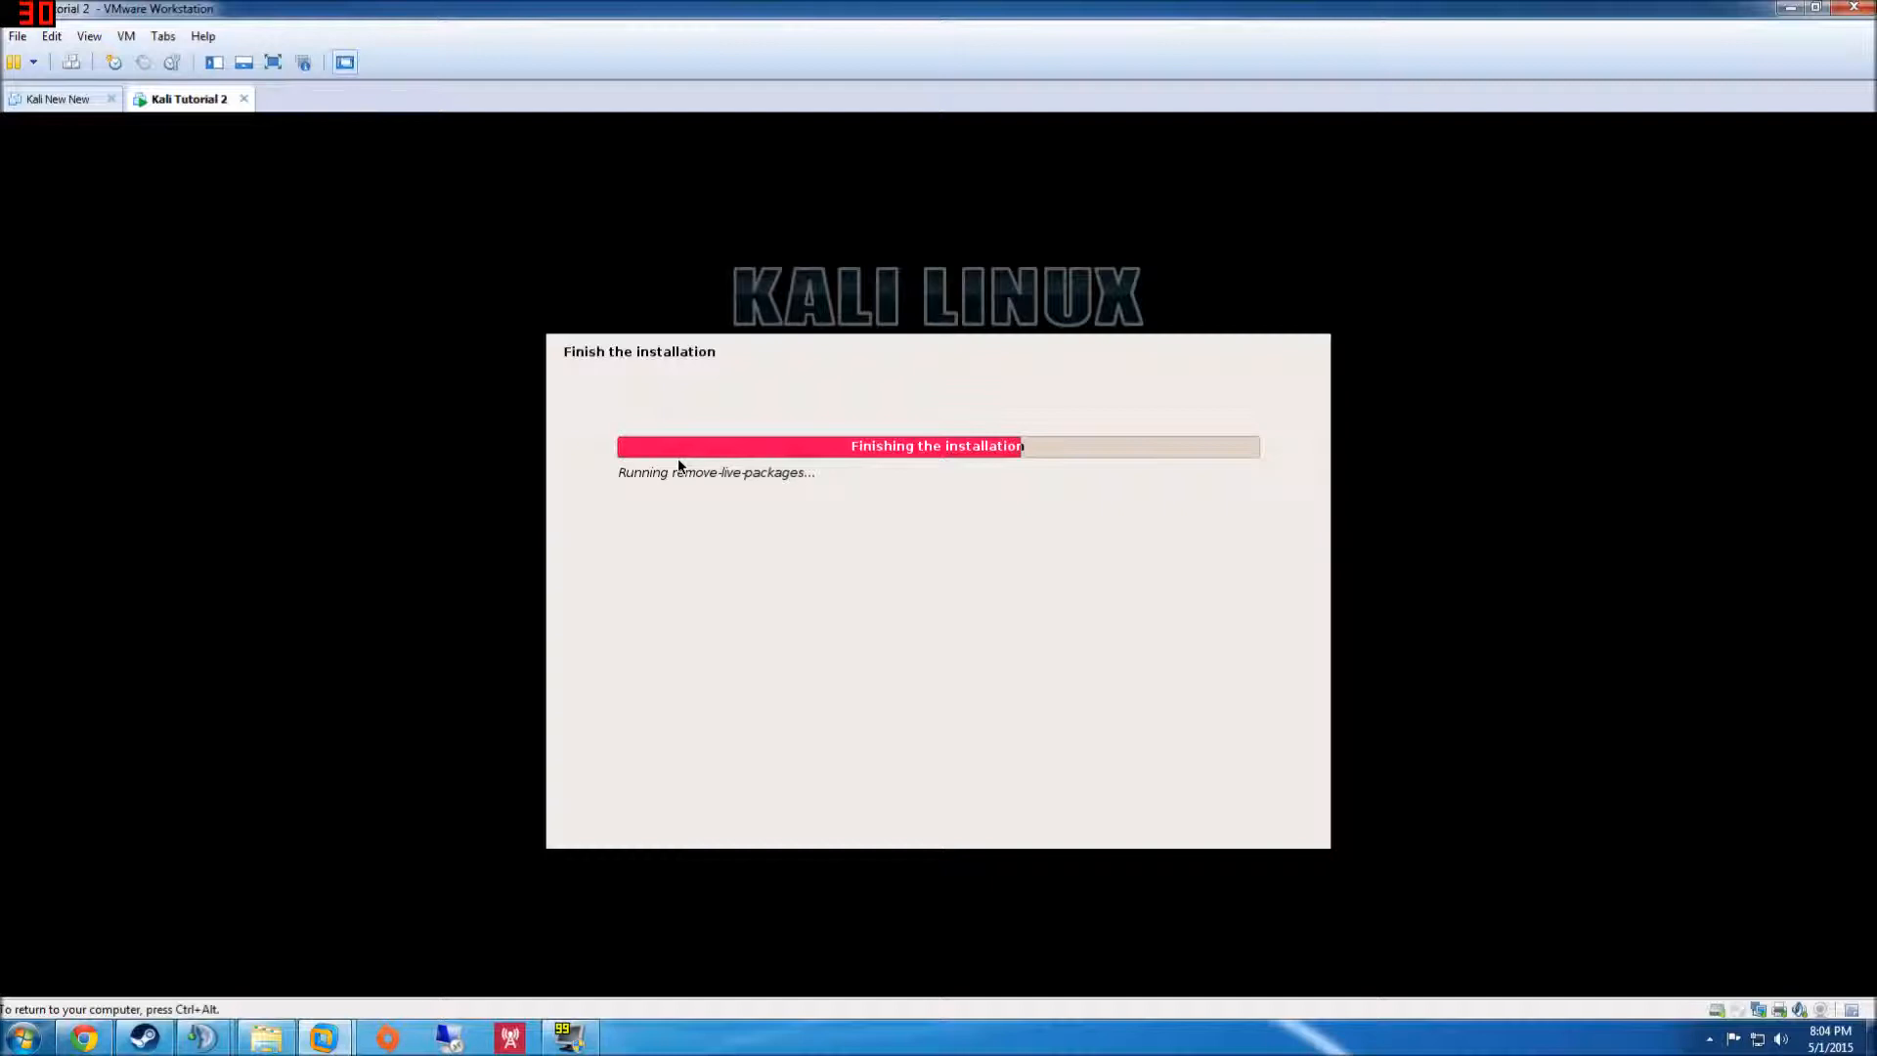
mouse_move(861, 477)
mouse_down()
mouse_move(768, 476)
mouse_move(830, 476)
mouse_up()
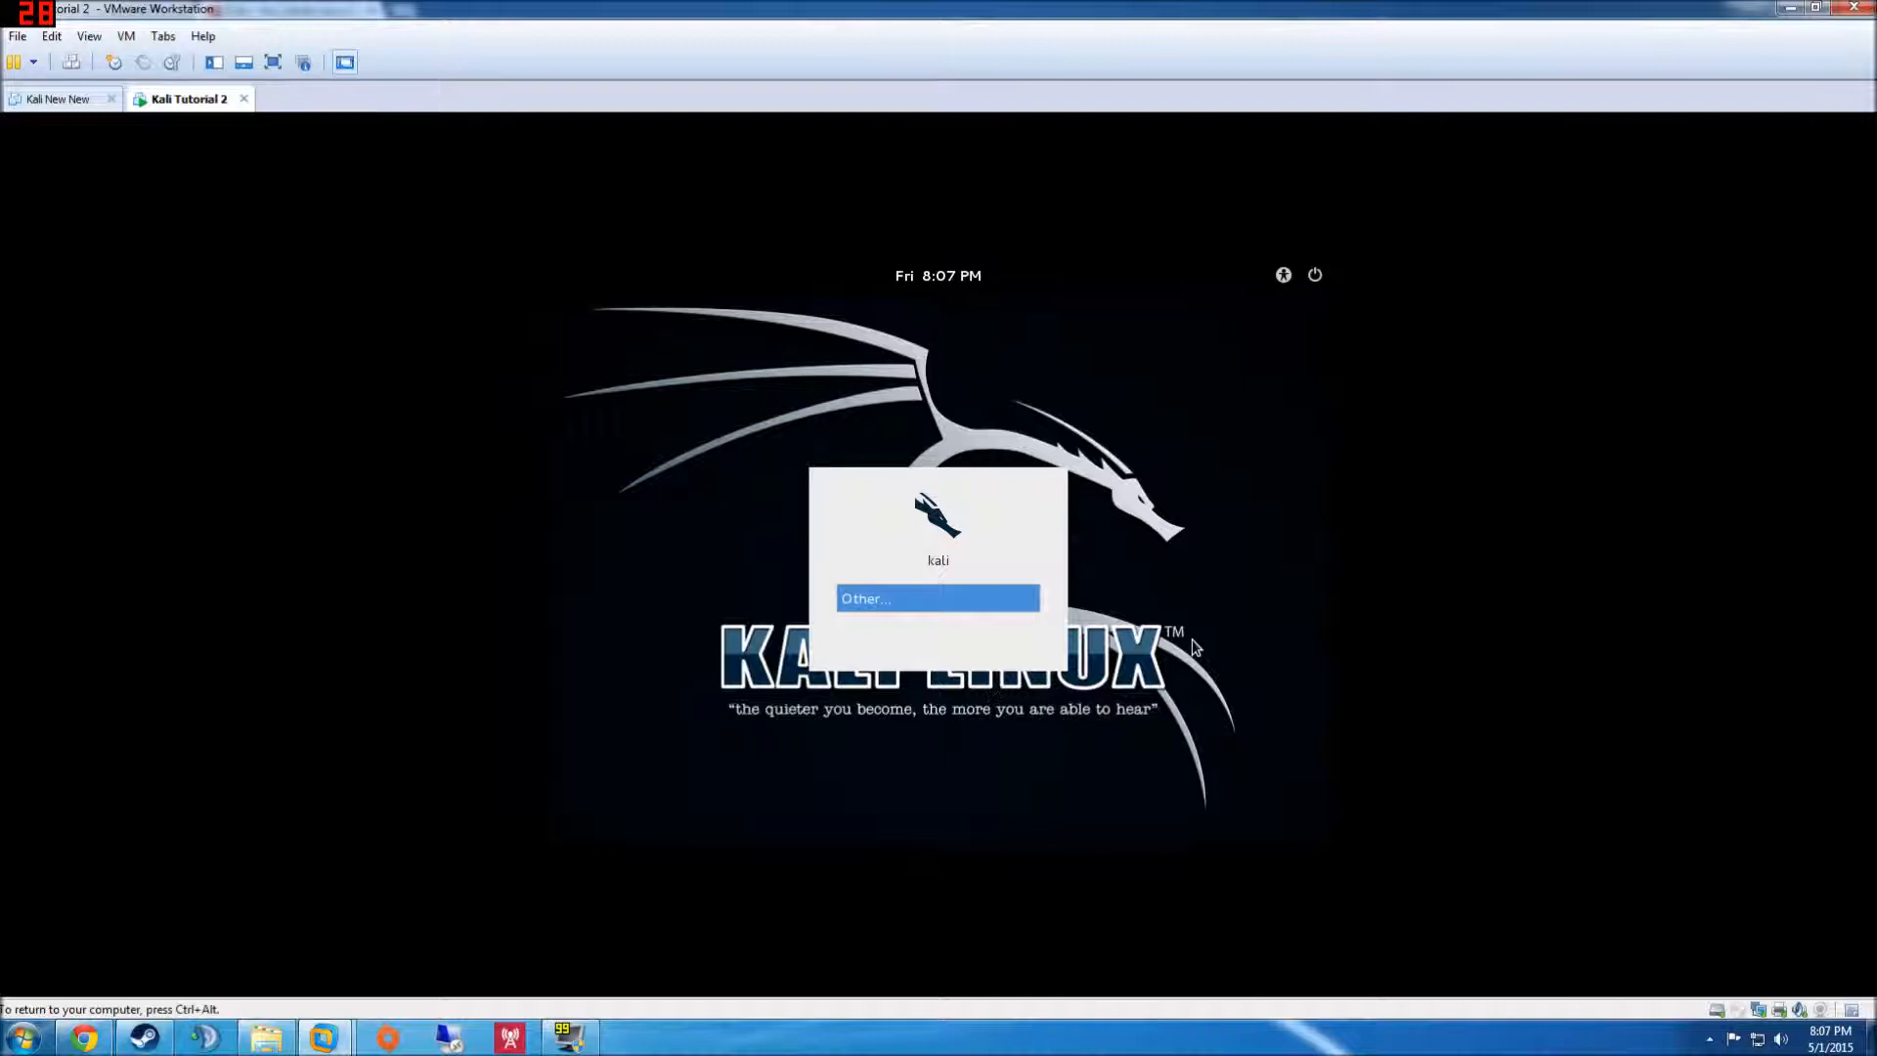
- Log in through Other... as user root with the root password
click(858, 600)
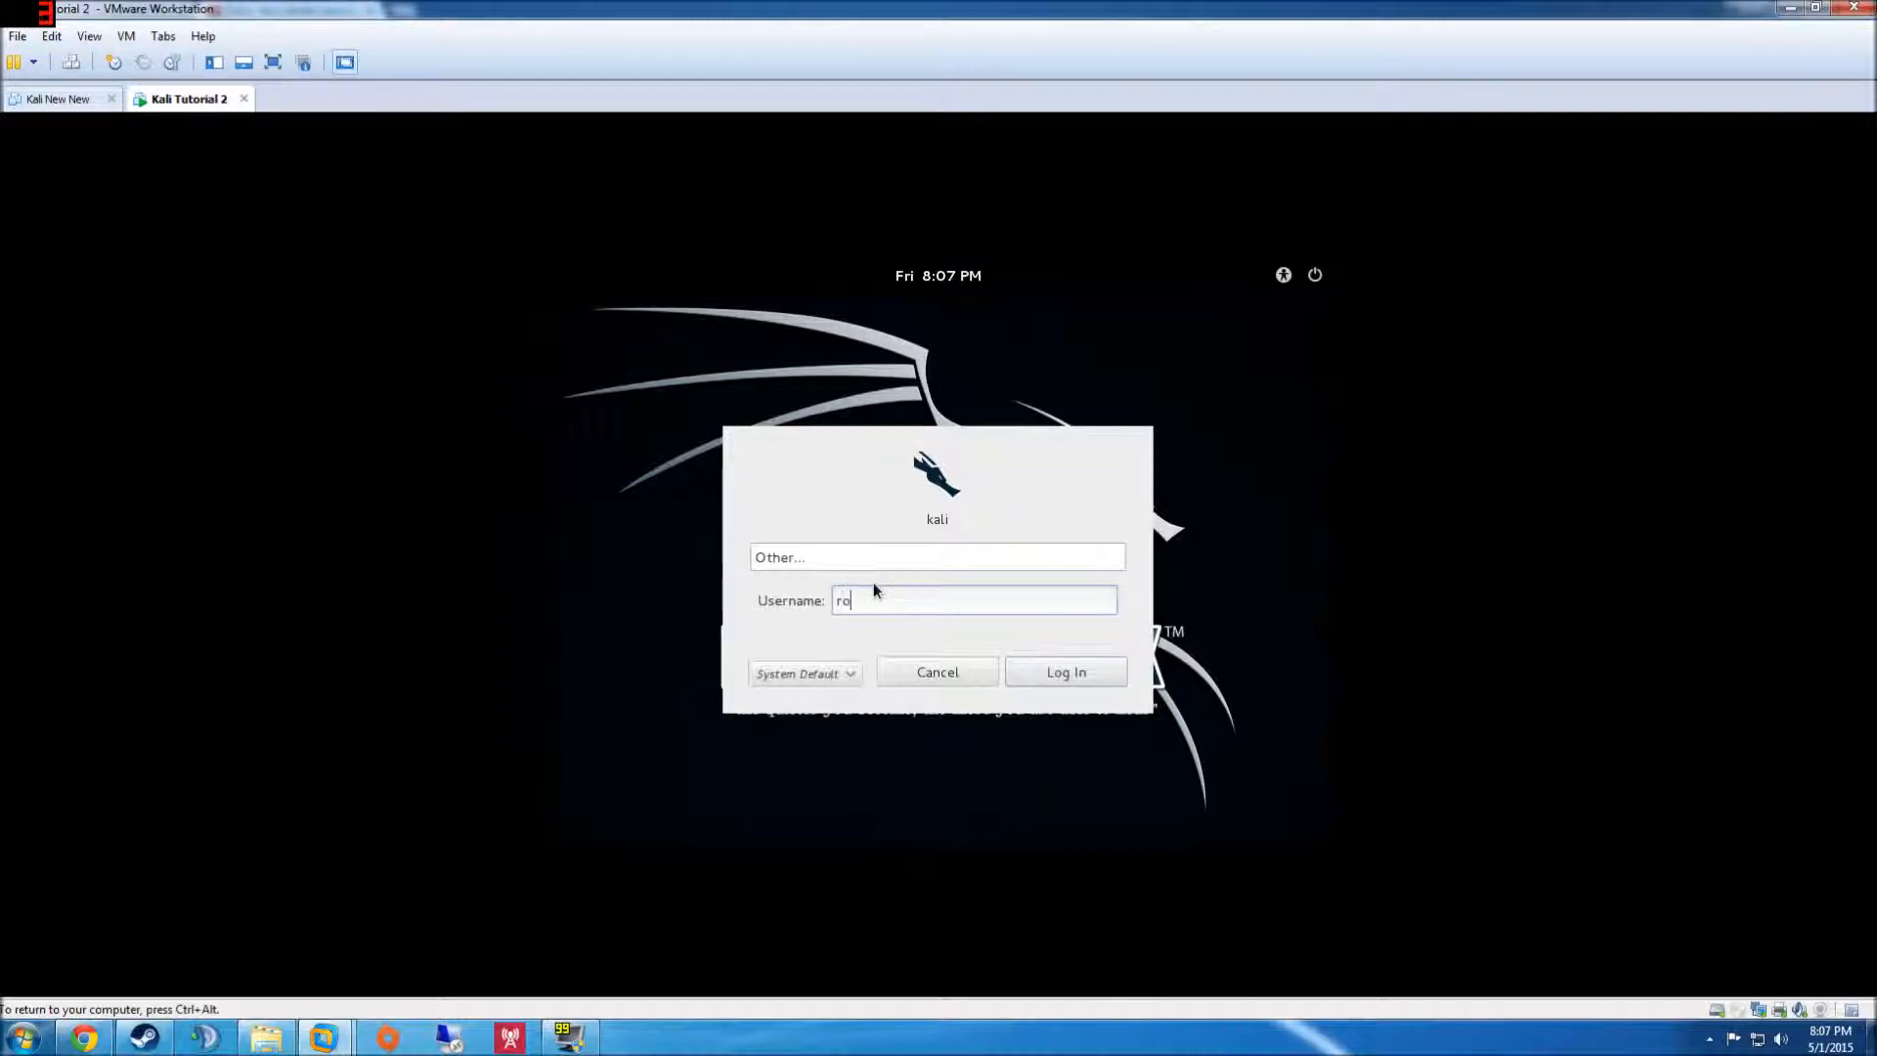
key(Return)
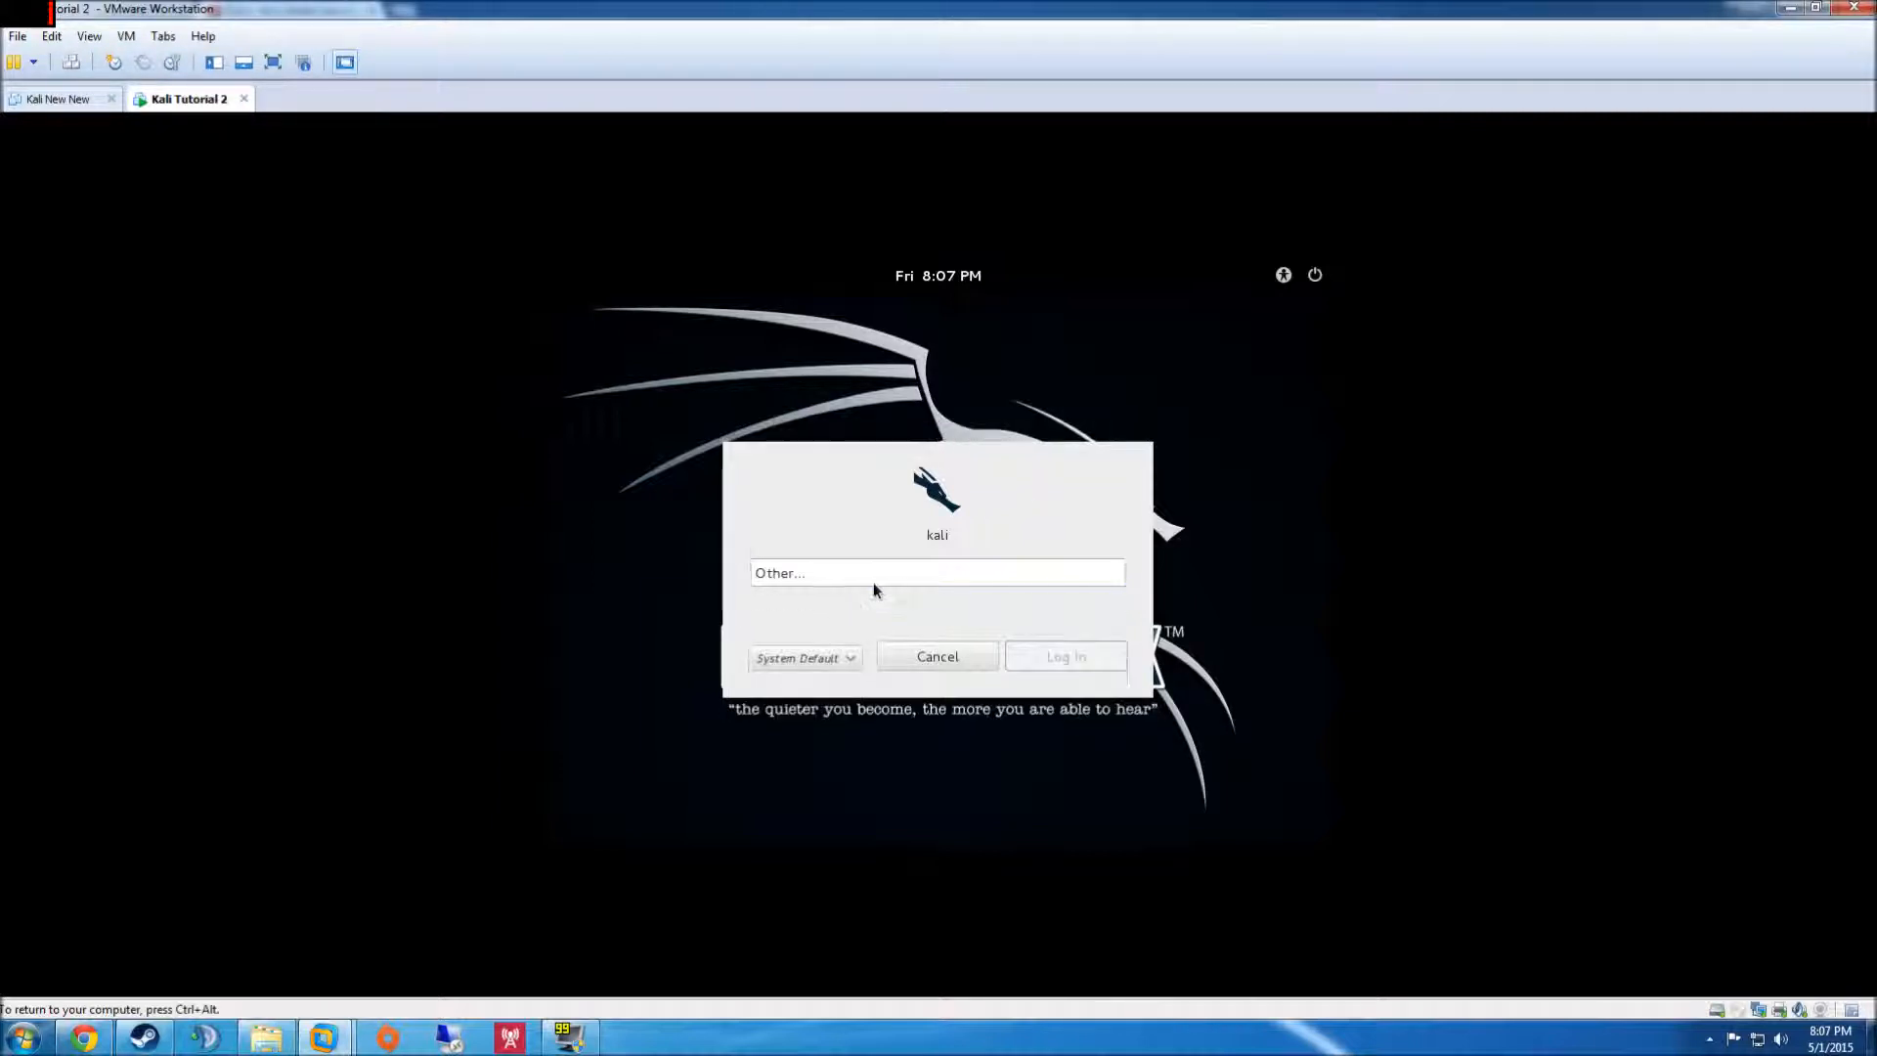
text(toor)
key(BackSpace)
key(BackSpace)
key(BackSpace)
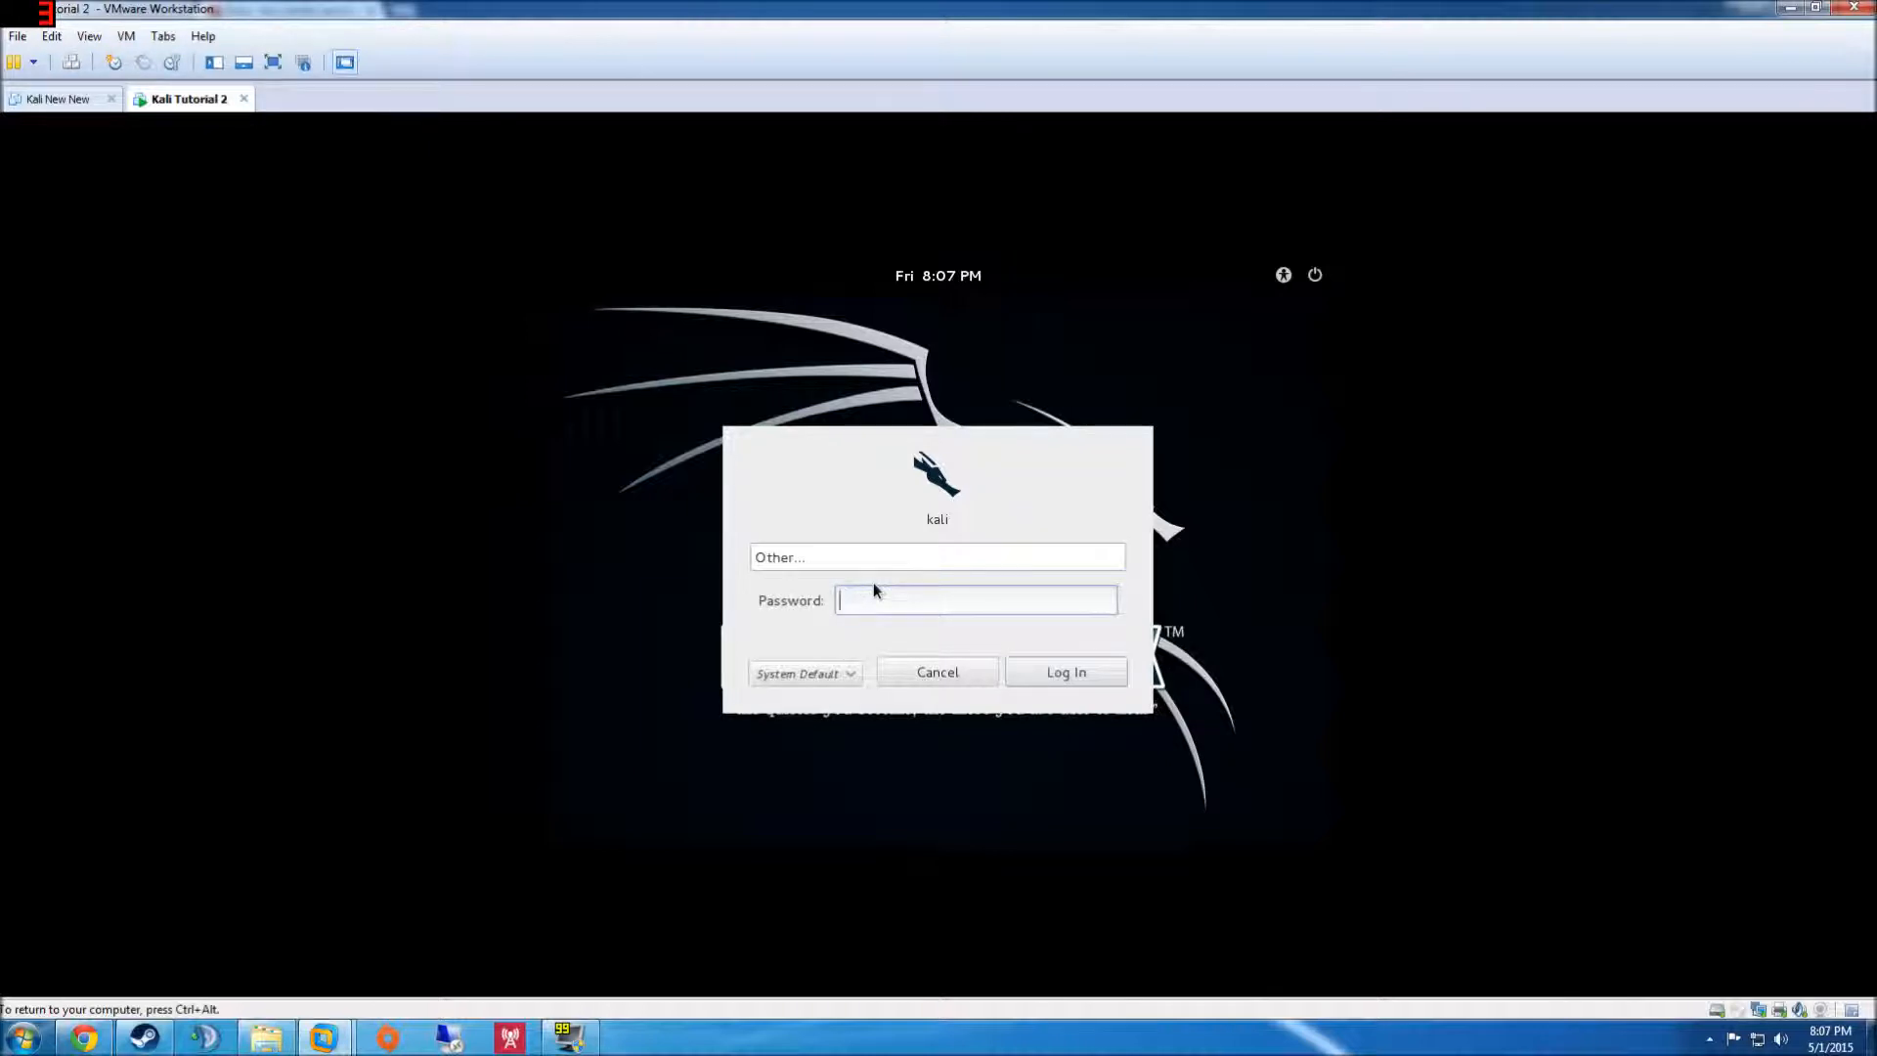
text(oor)
key(Return)
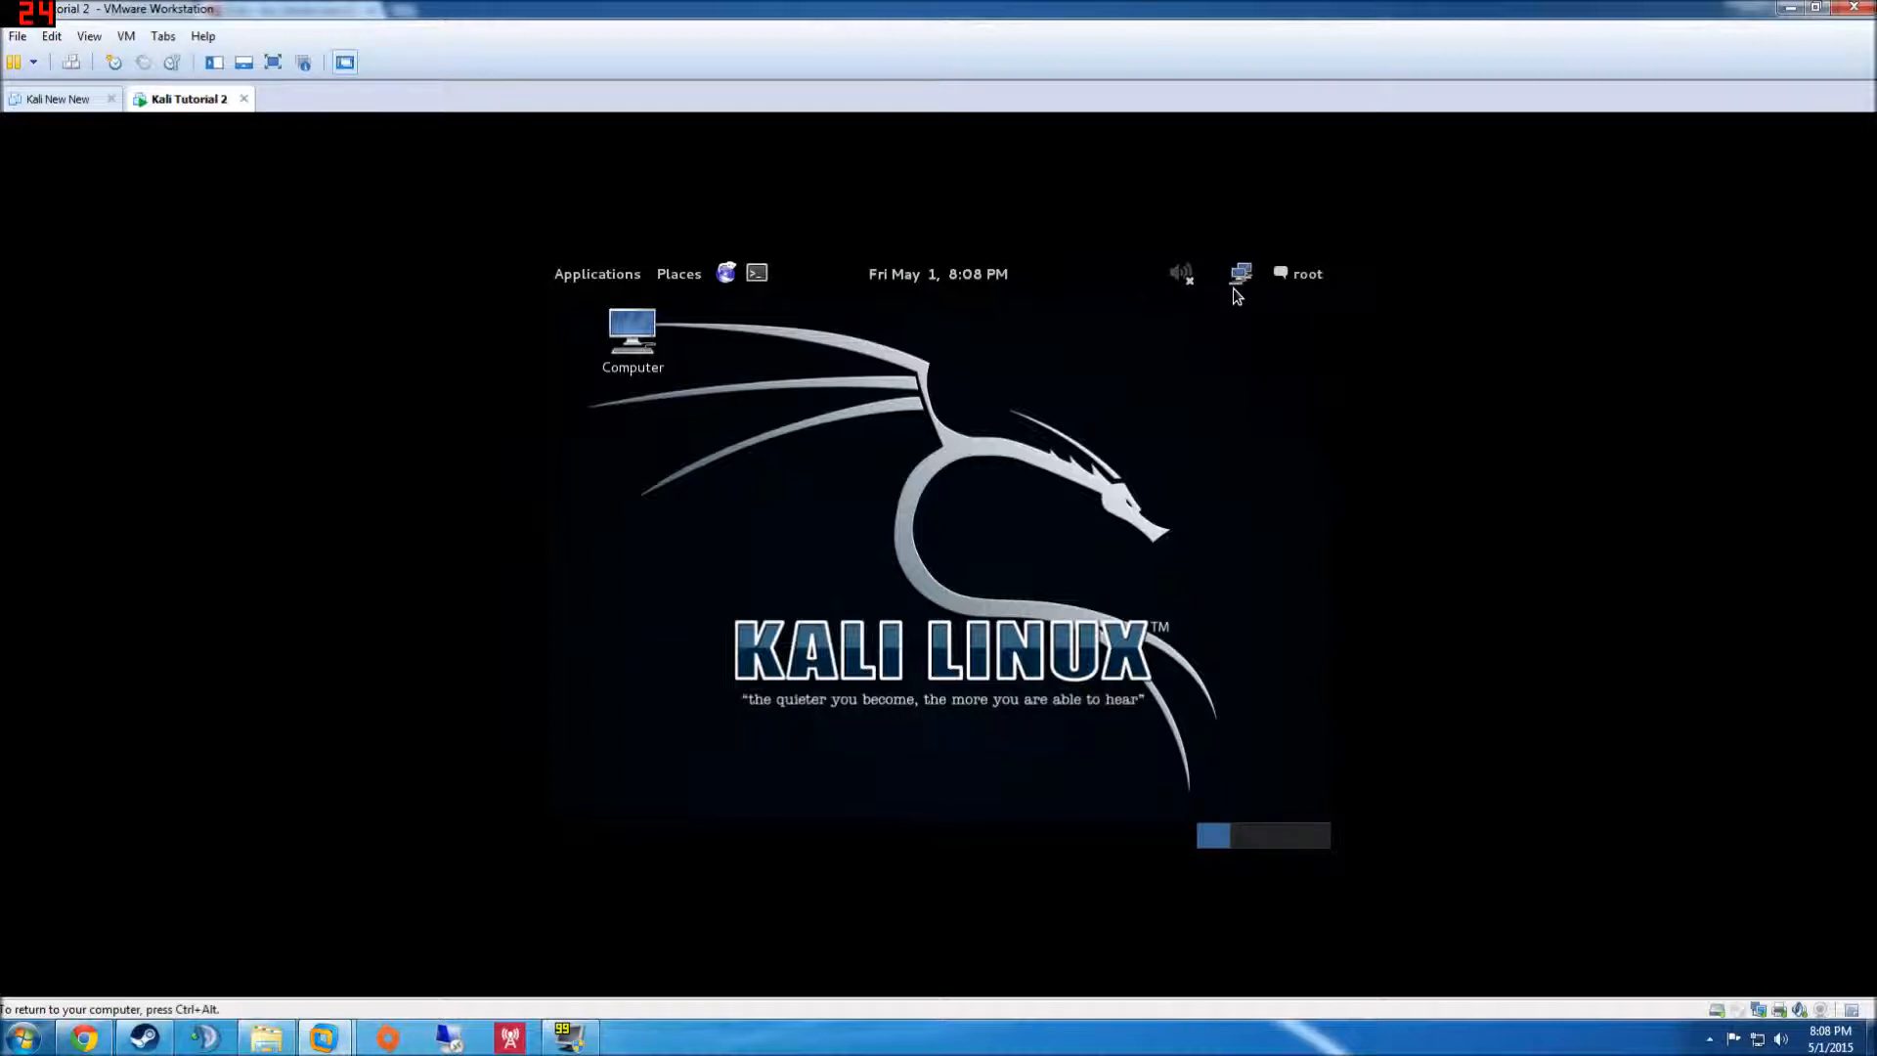
- Browse the account menu and Computer's File System, Desktop and Home folders, then bring up Applications
click(1289, 274)
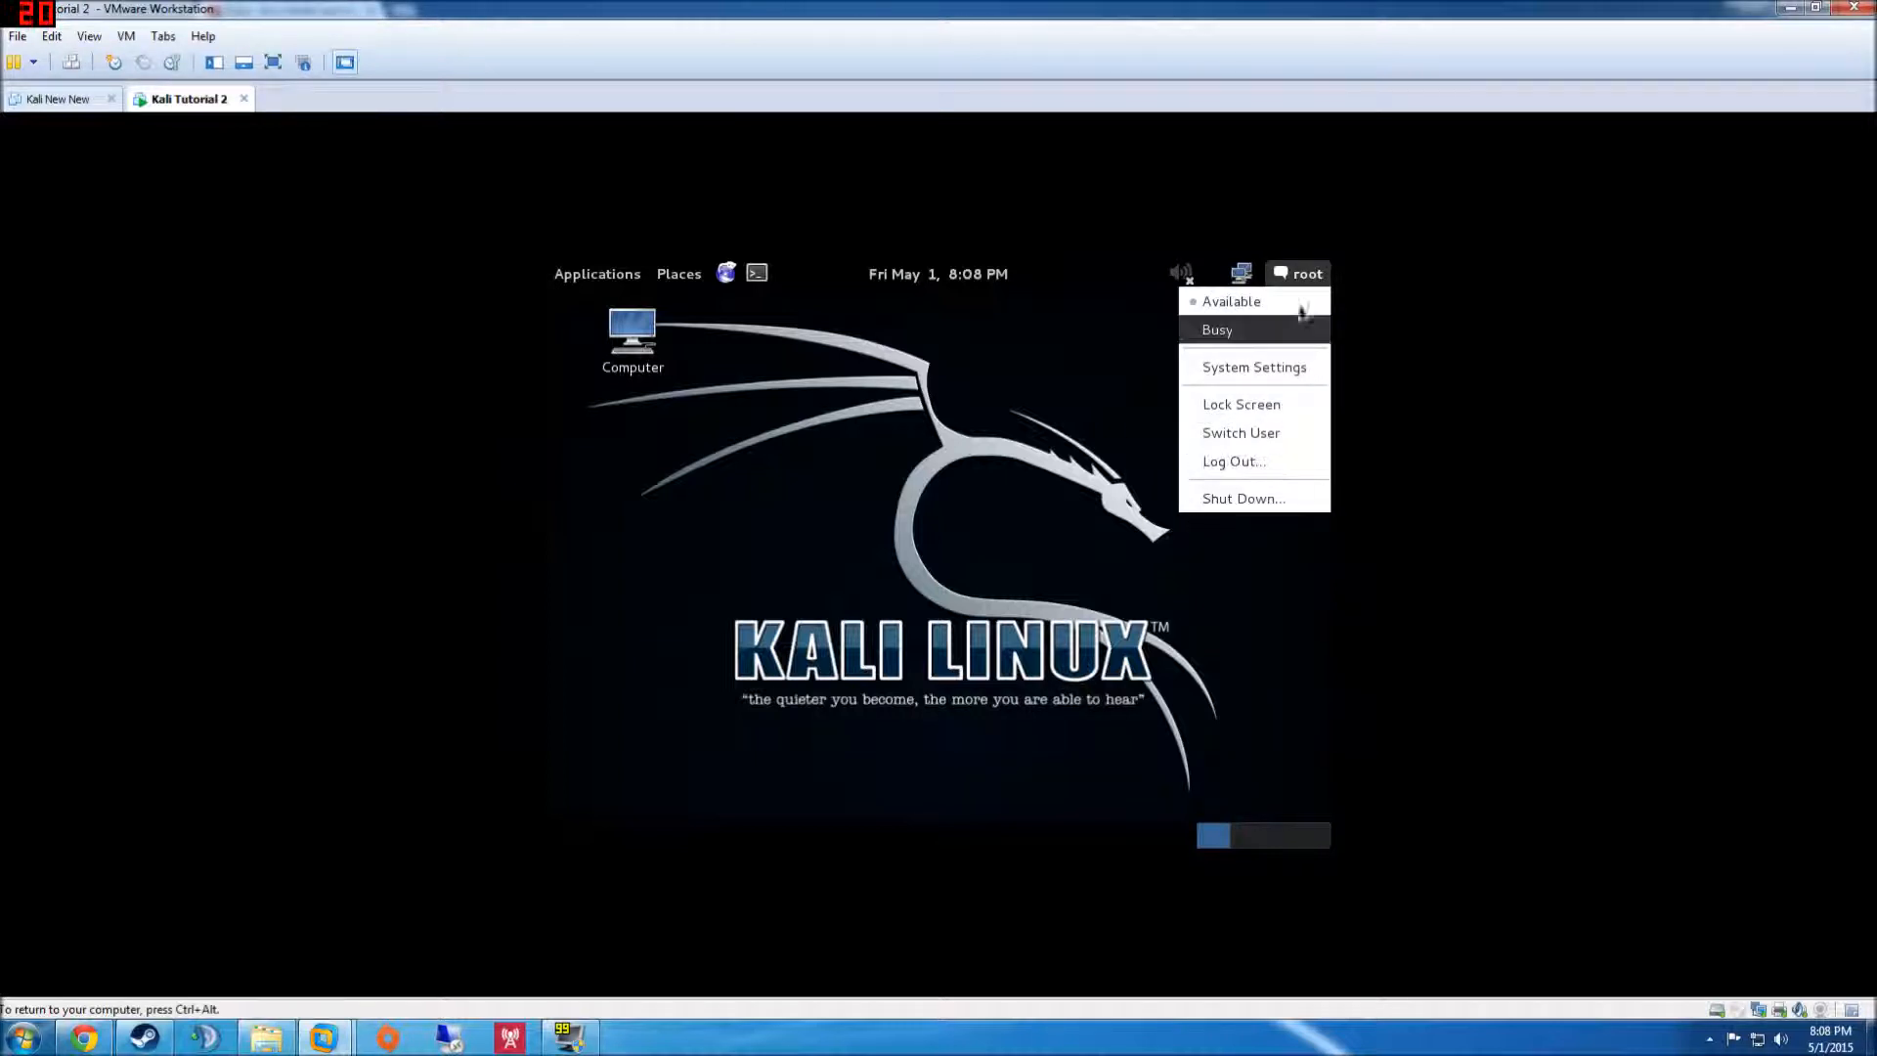
click(1284, 277)
click(630, 339)
double_click(630, 339)
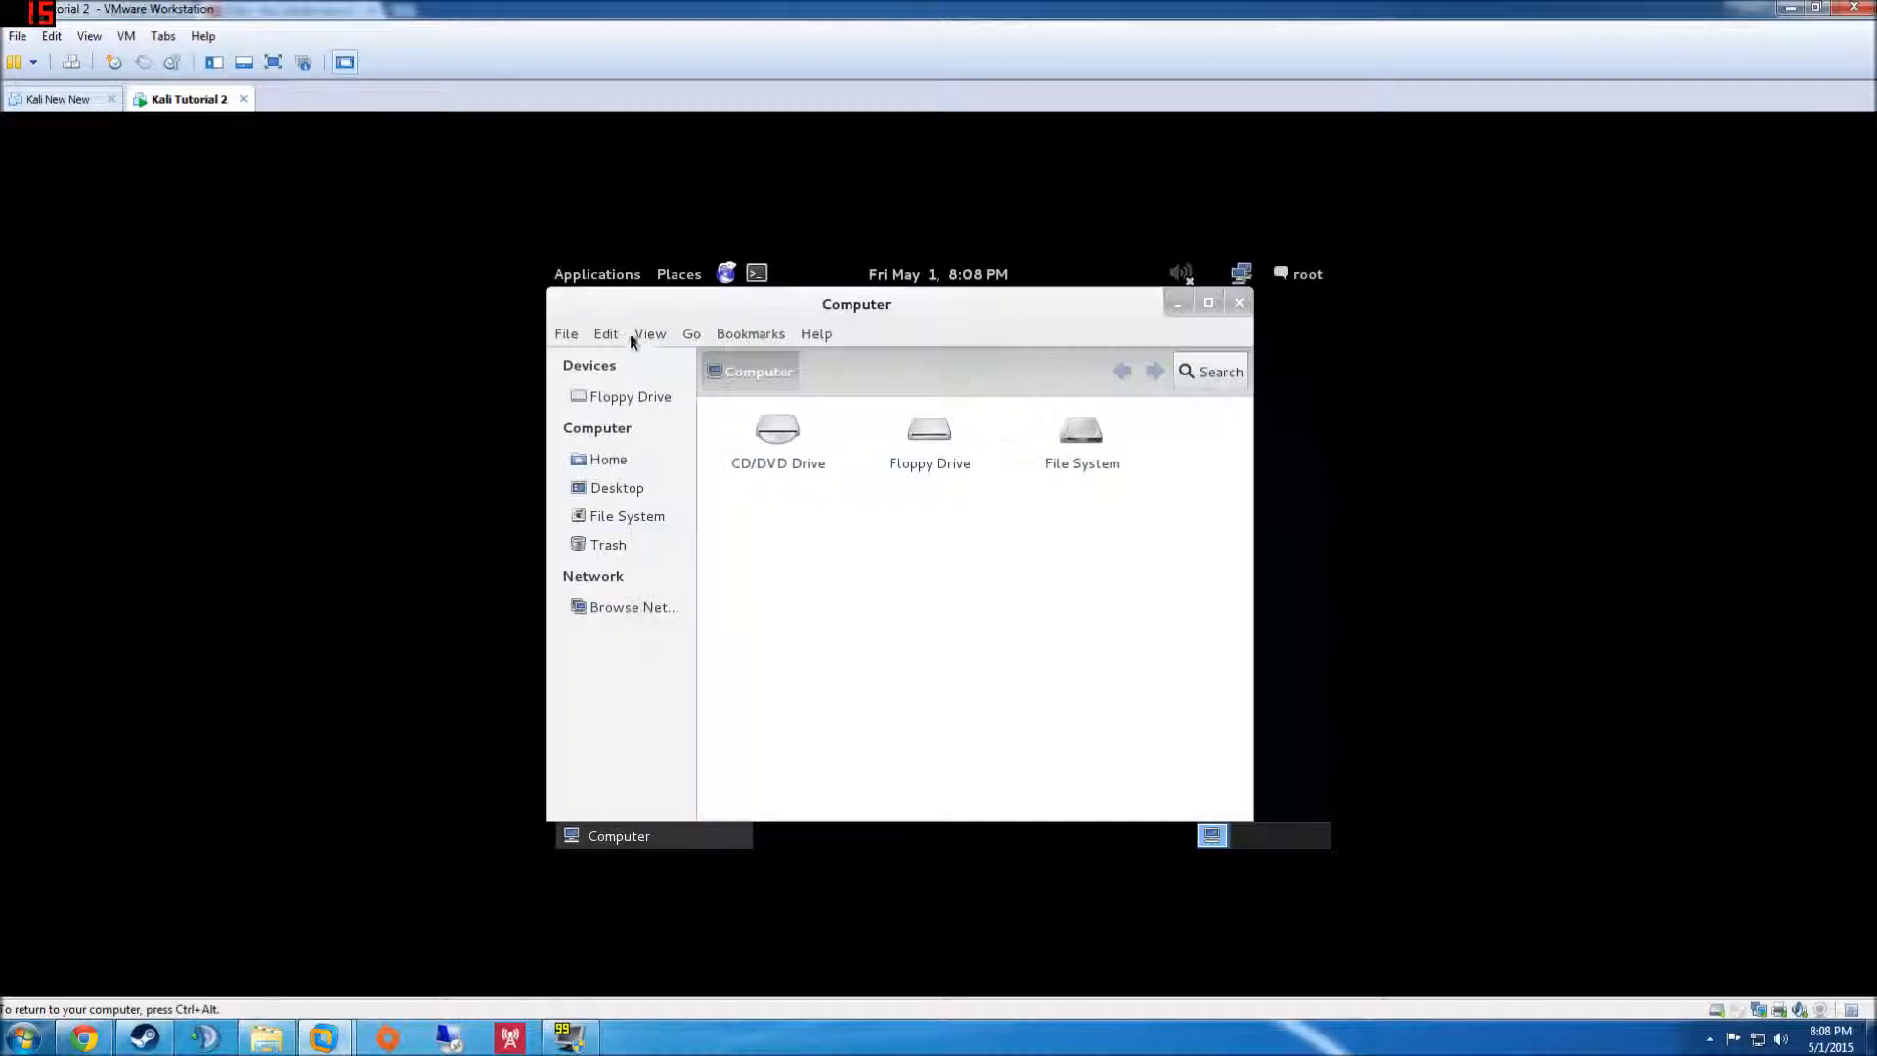
click(629, 515)
click(624, 489)
click(616, 459)
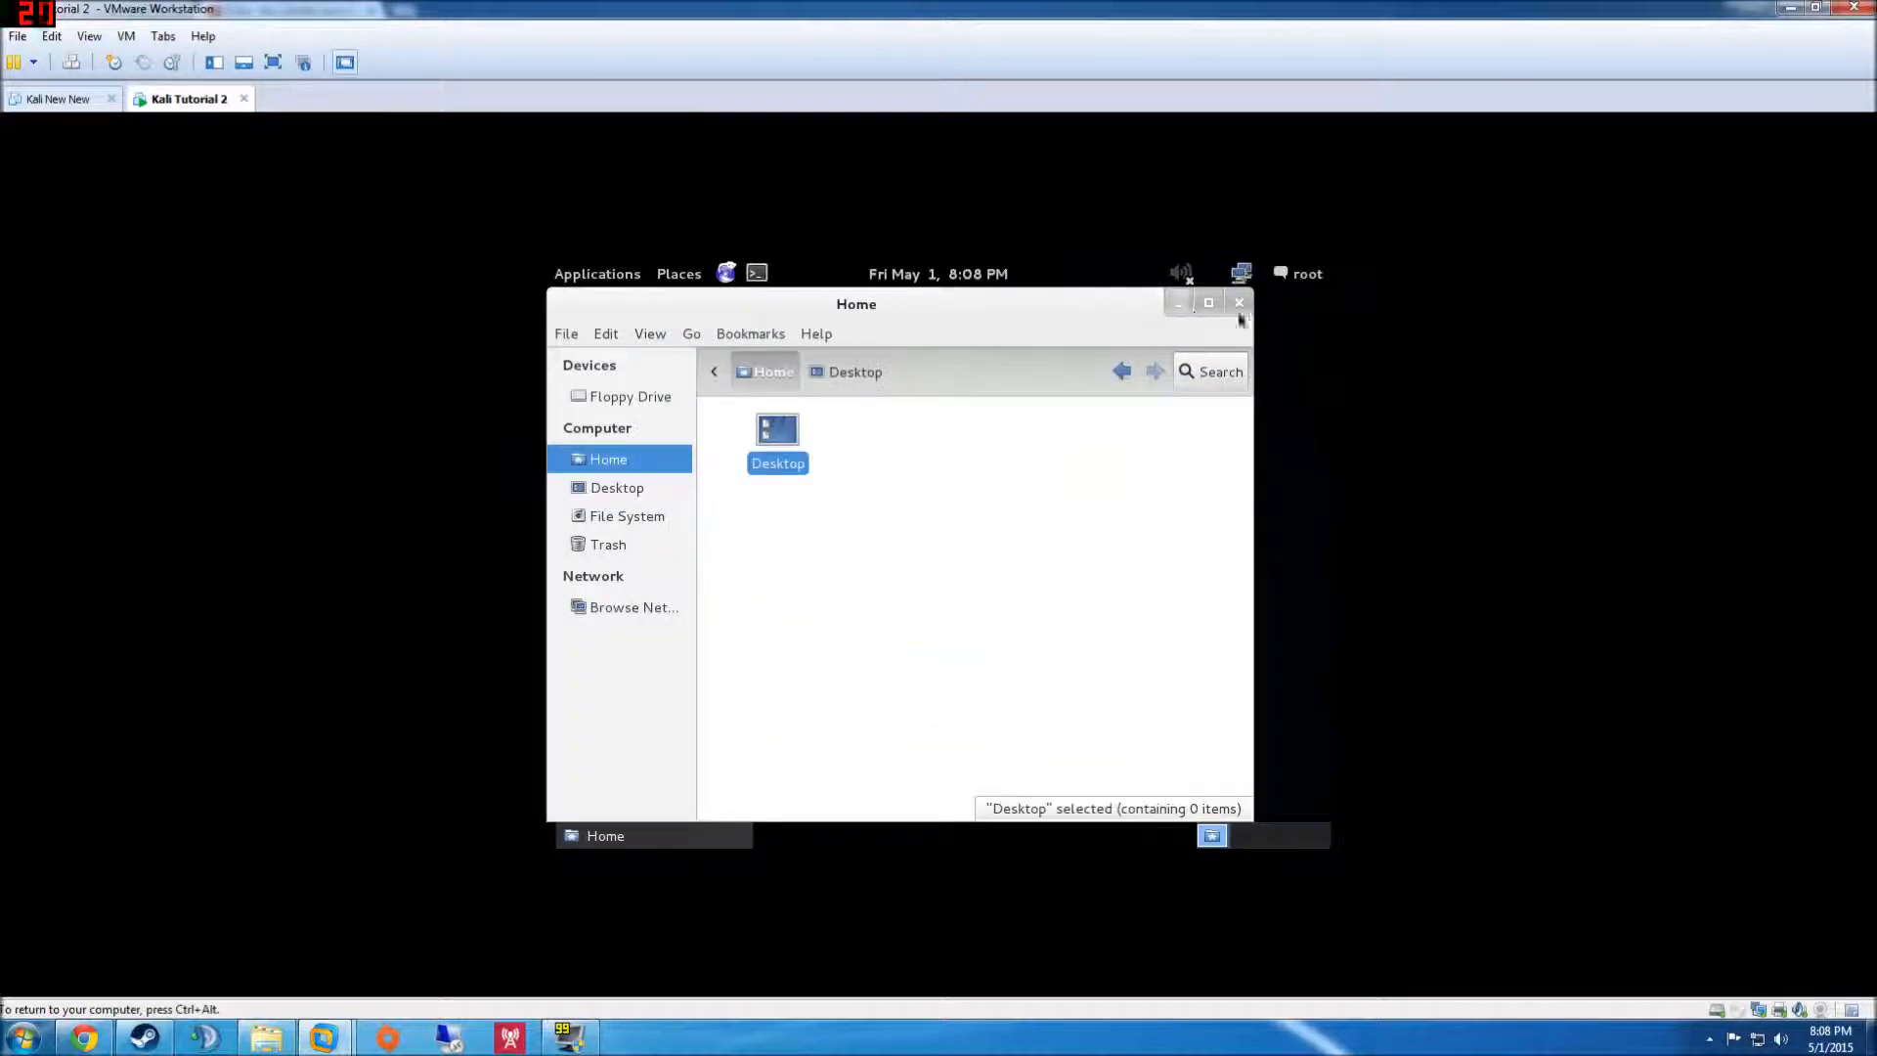
click(1239, 304)
click(590, 277)
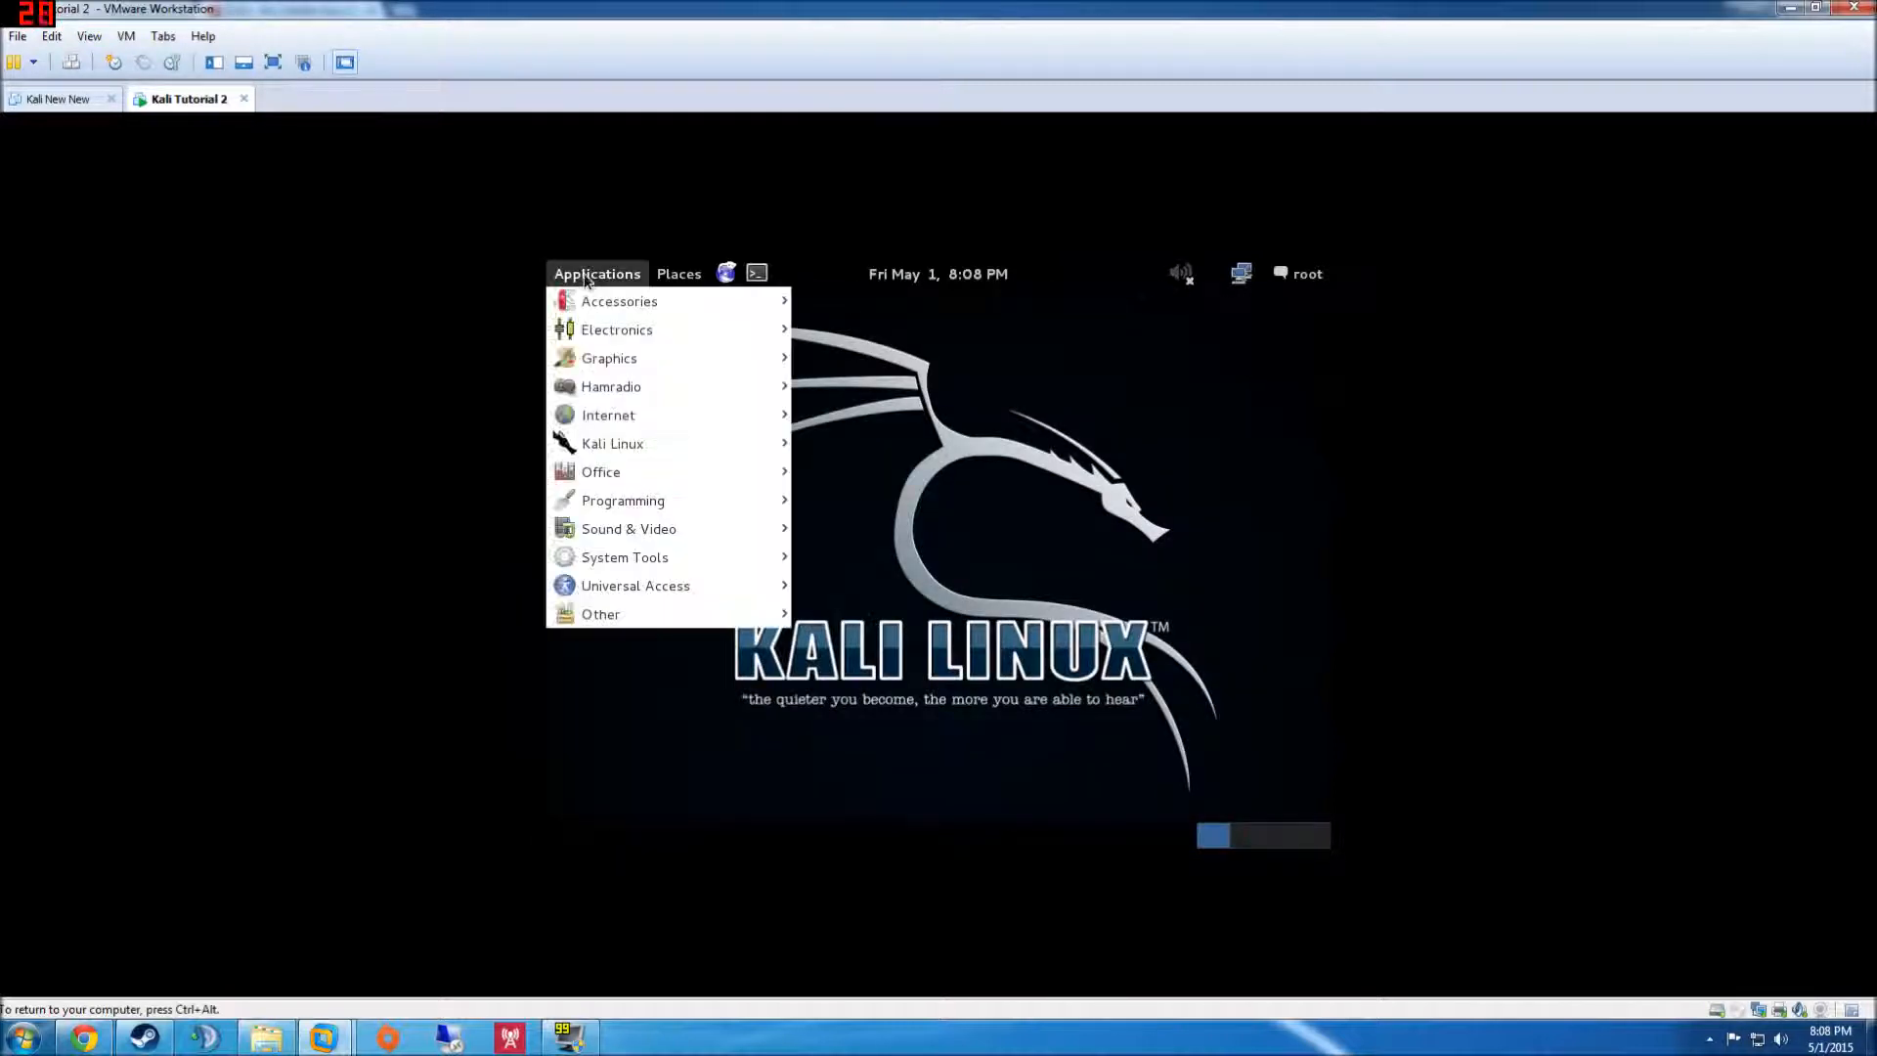
mouse_move(625, 449)
- Open a root terminal and run apt-get update to refresh the package lists
click(757, 273)
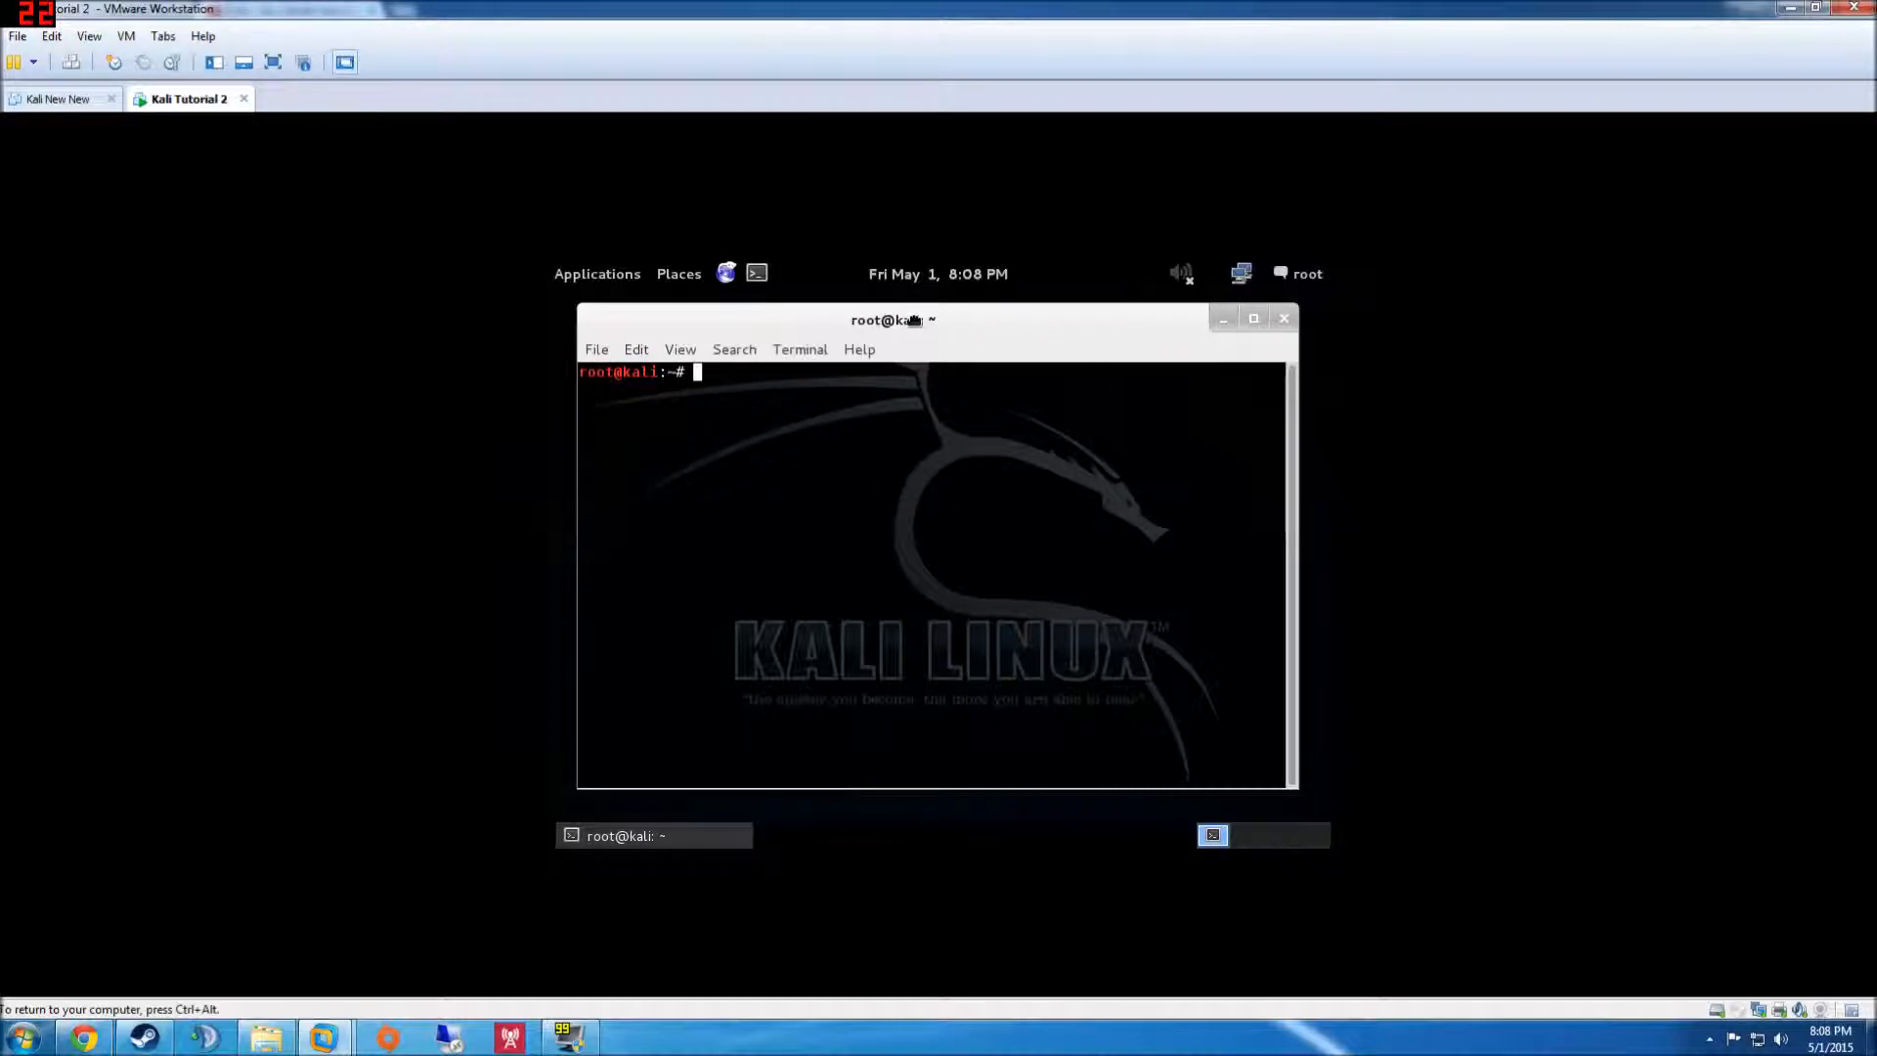
drag(914, 319, 935, 316)
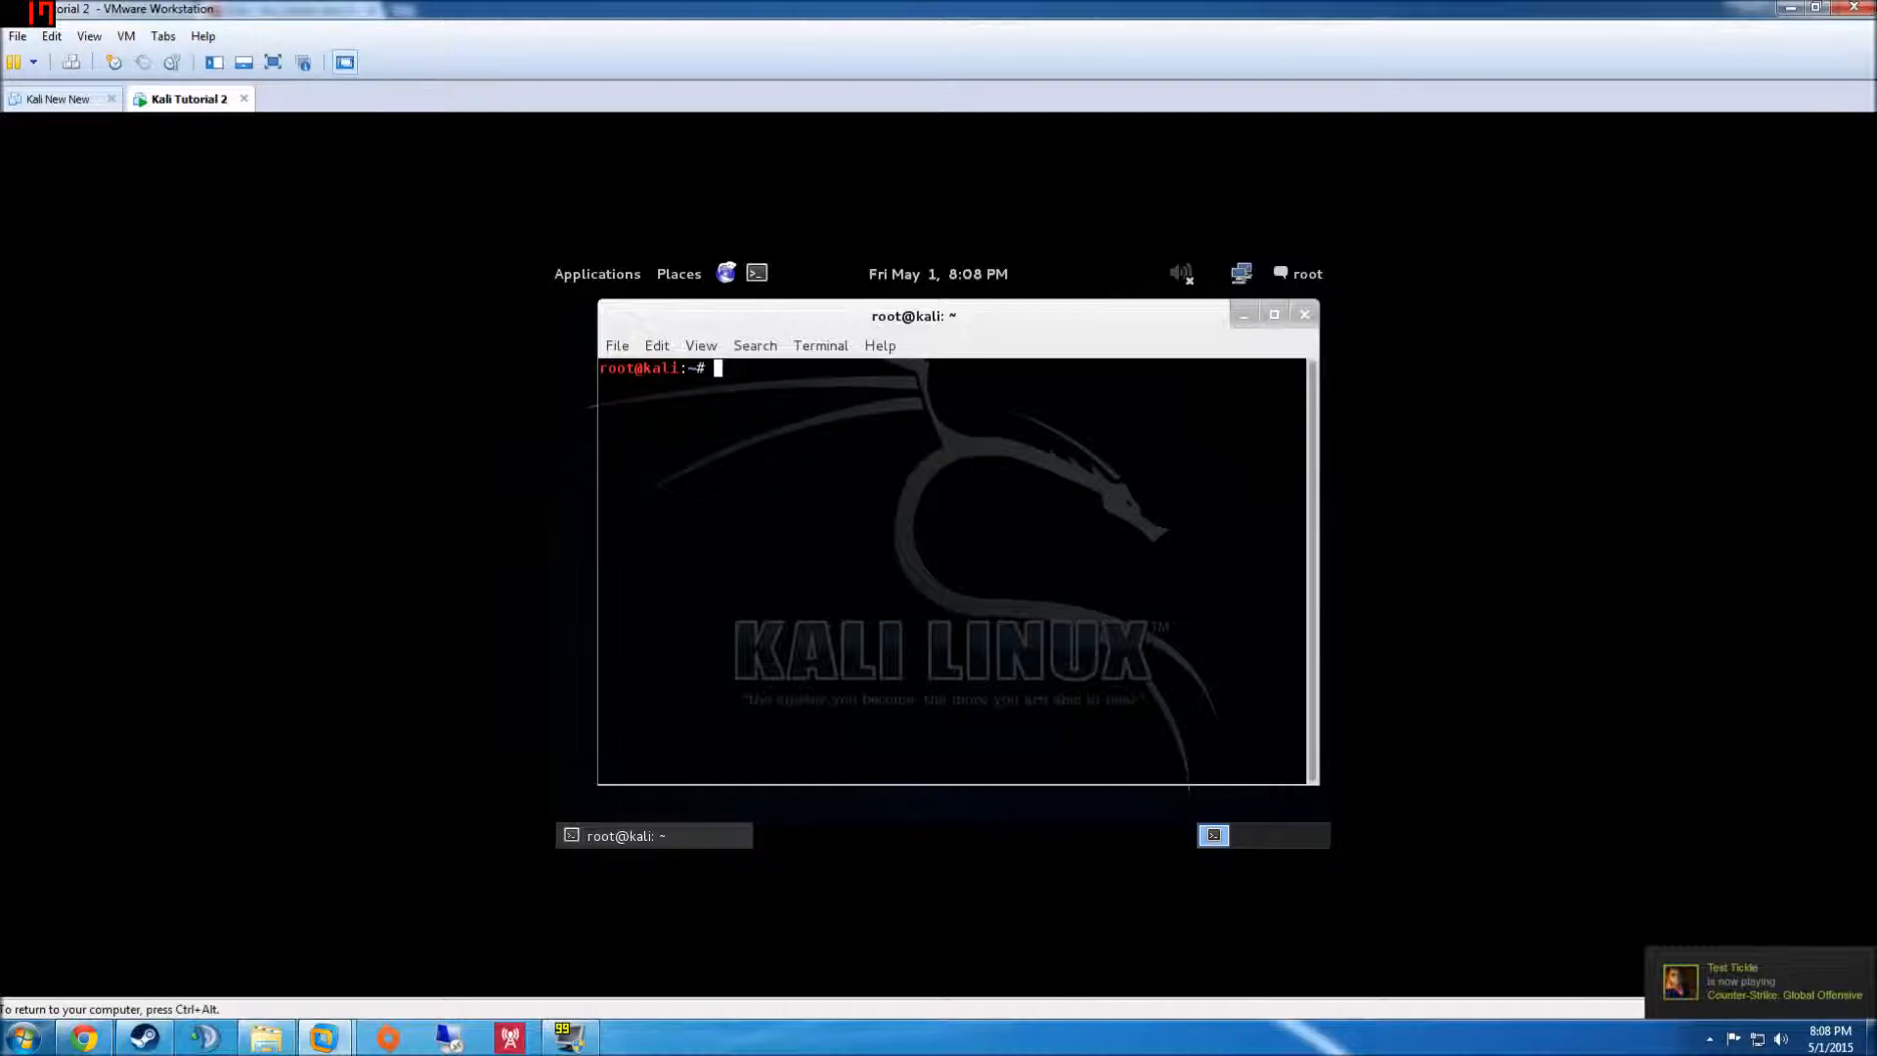
text(apt-get u)
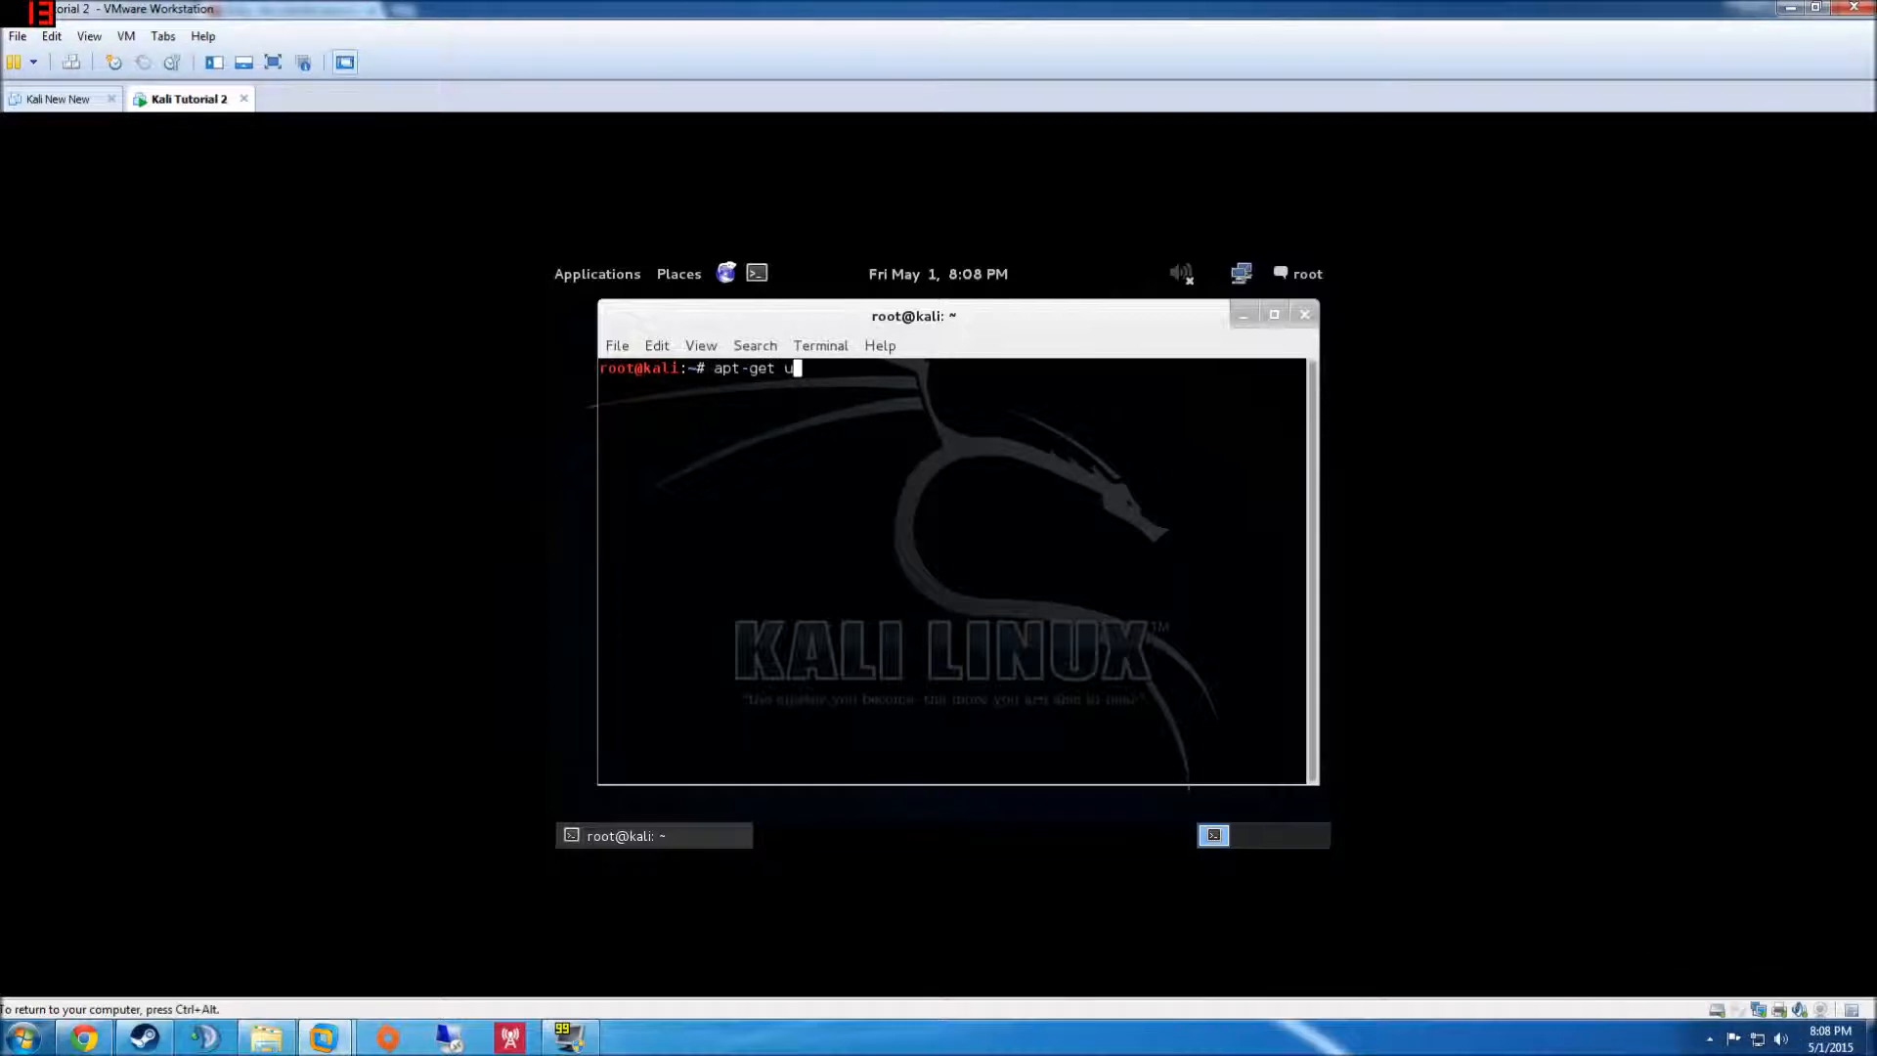
text(pdate)
key(Return)
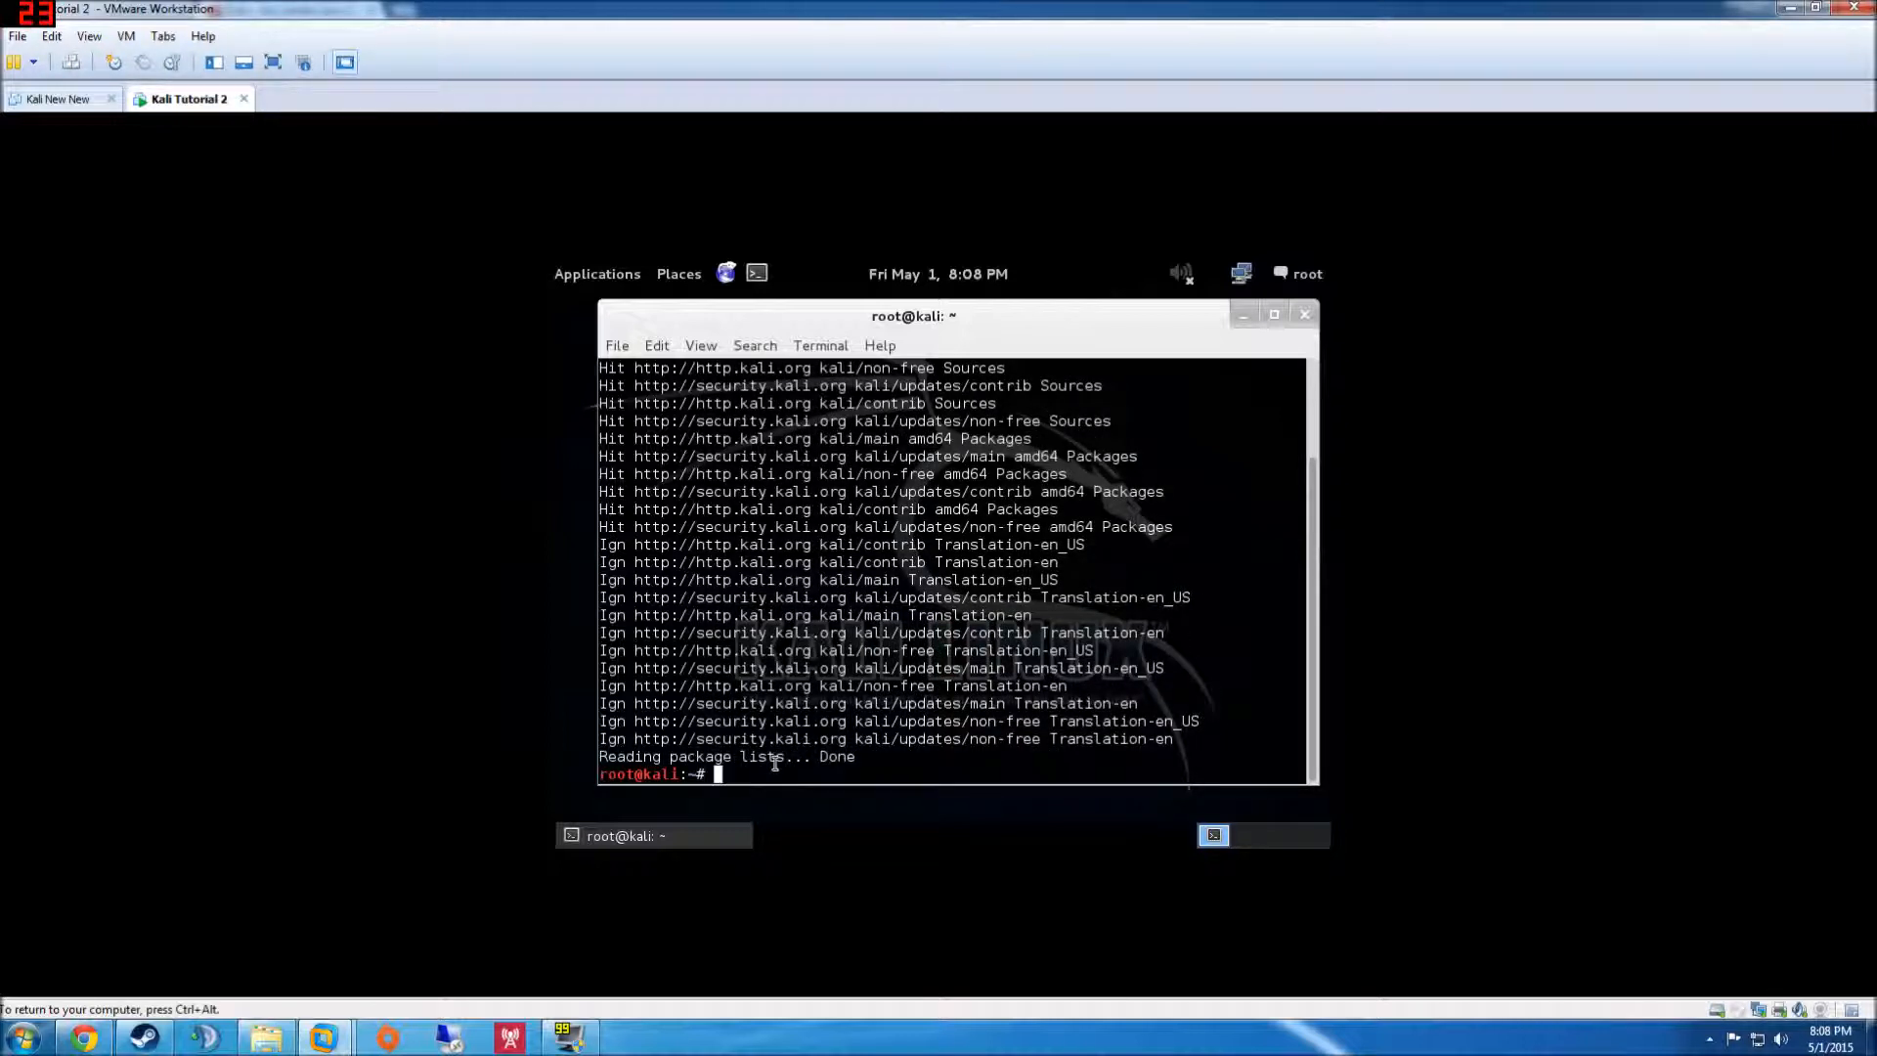
scroll(894, 706, up, 5)
scroll(851, 753, down, 5)
- Run apt-get upgrade, confirm upgrading the 93 packages, and close the terminal
key(Up)
key(BackSpace)
key(BackSpace)
key(BackSpace)
text(grade)
key(Return)
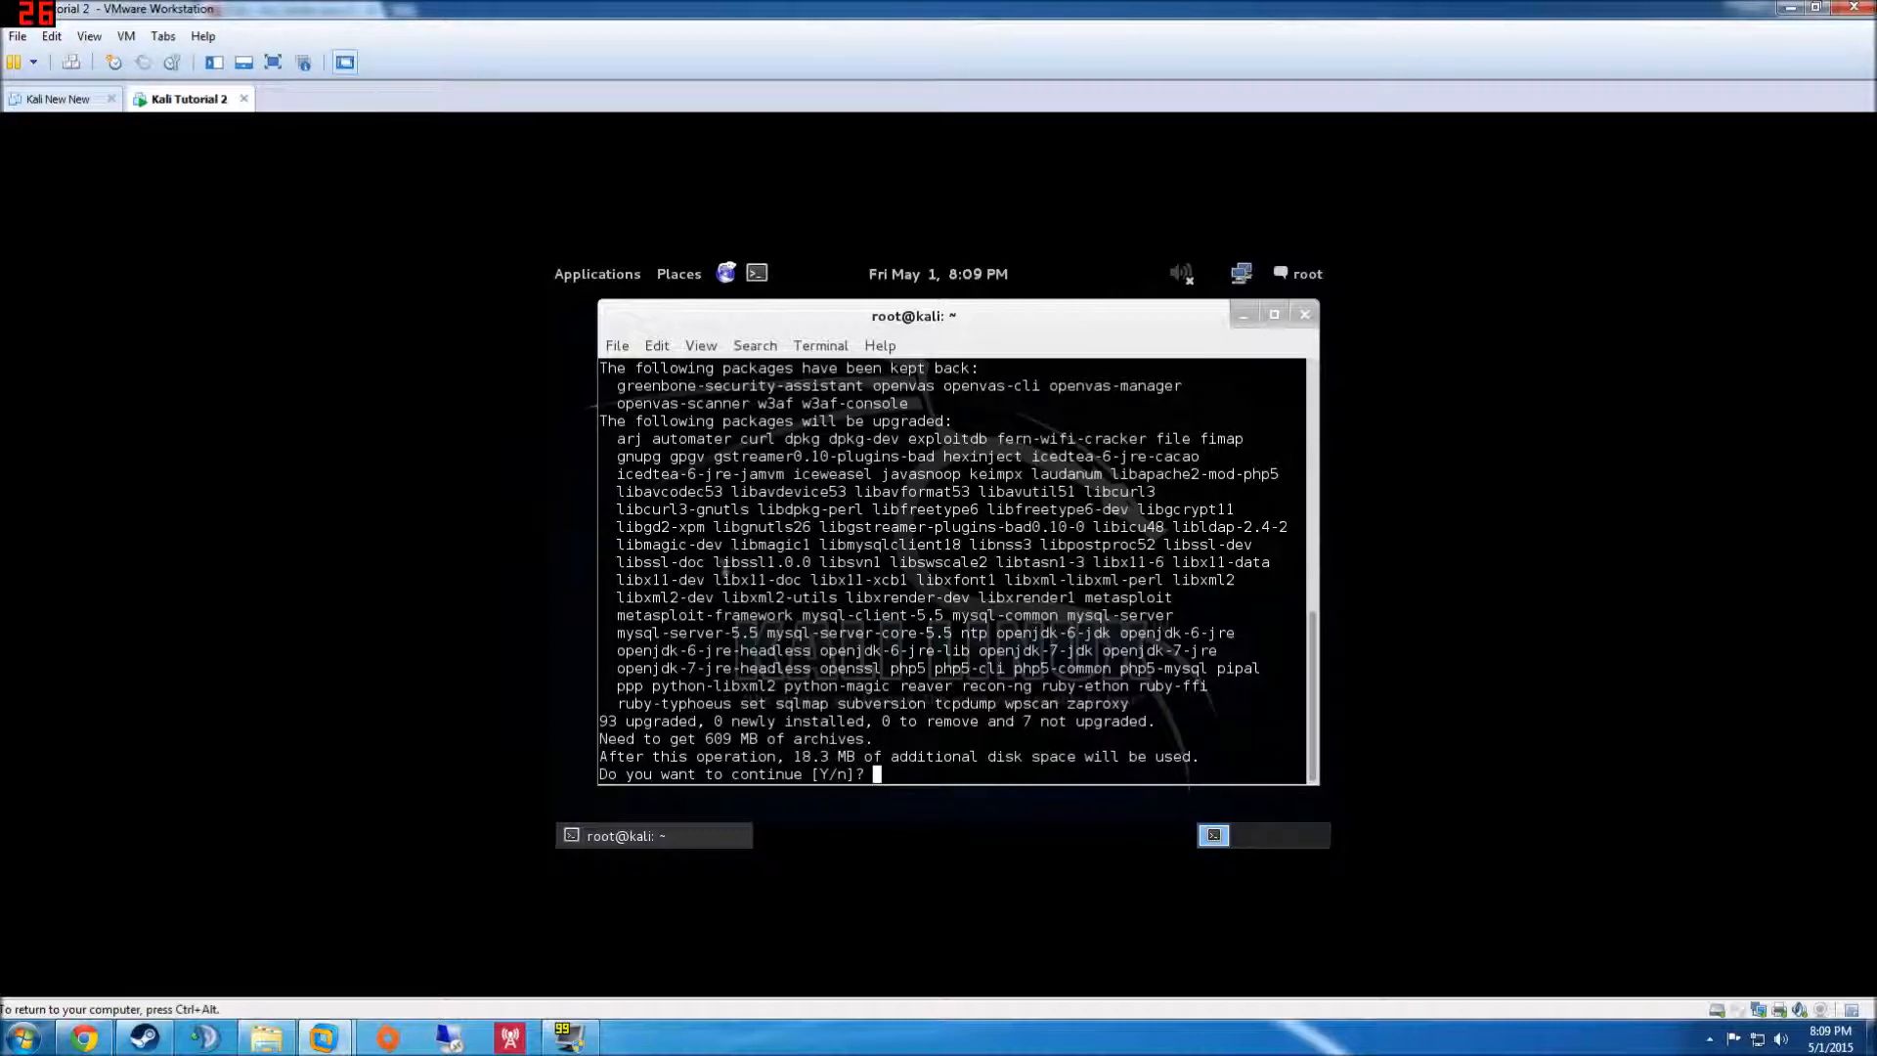
scroll(749, 557, up, 8)
scroll(750, 557, down, 8)
scroll(729, 756, up, 4)
scroll(730, 756, down, 4)
key(Return)
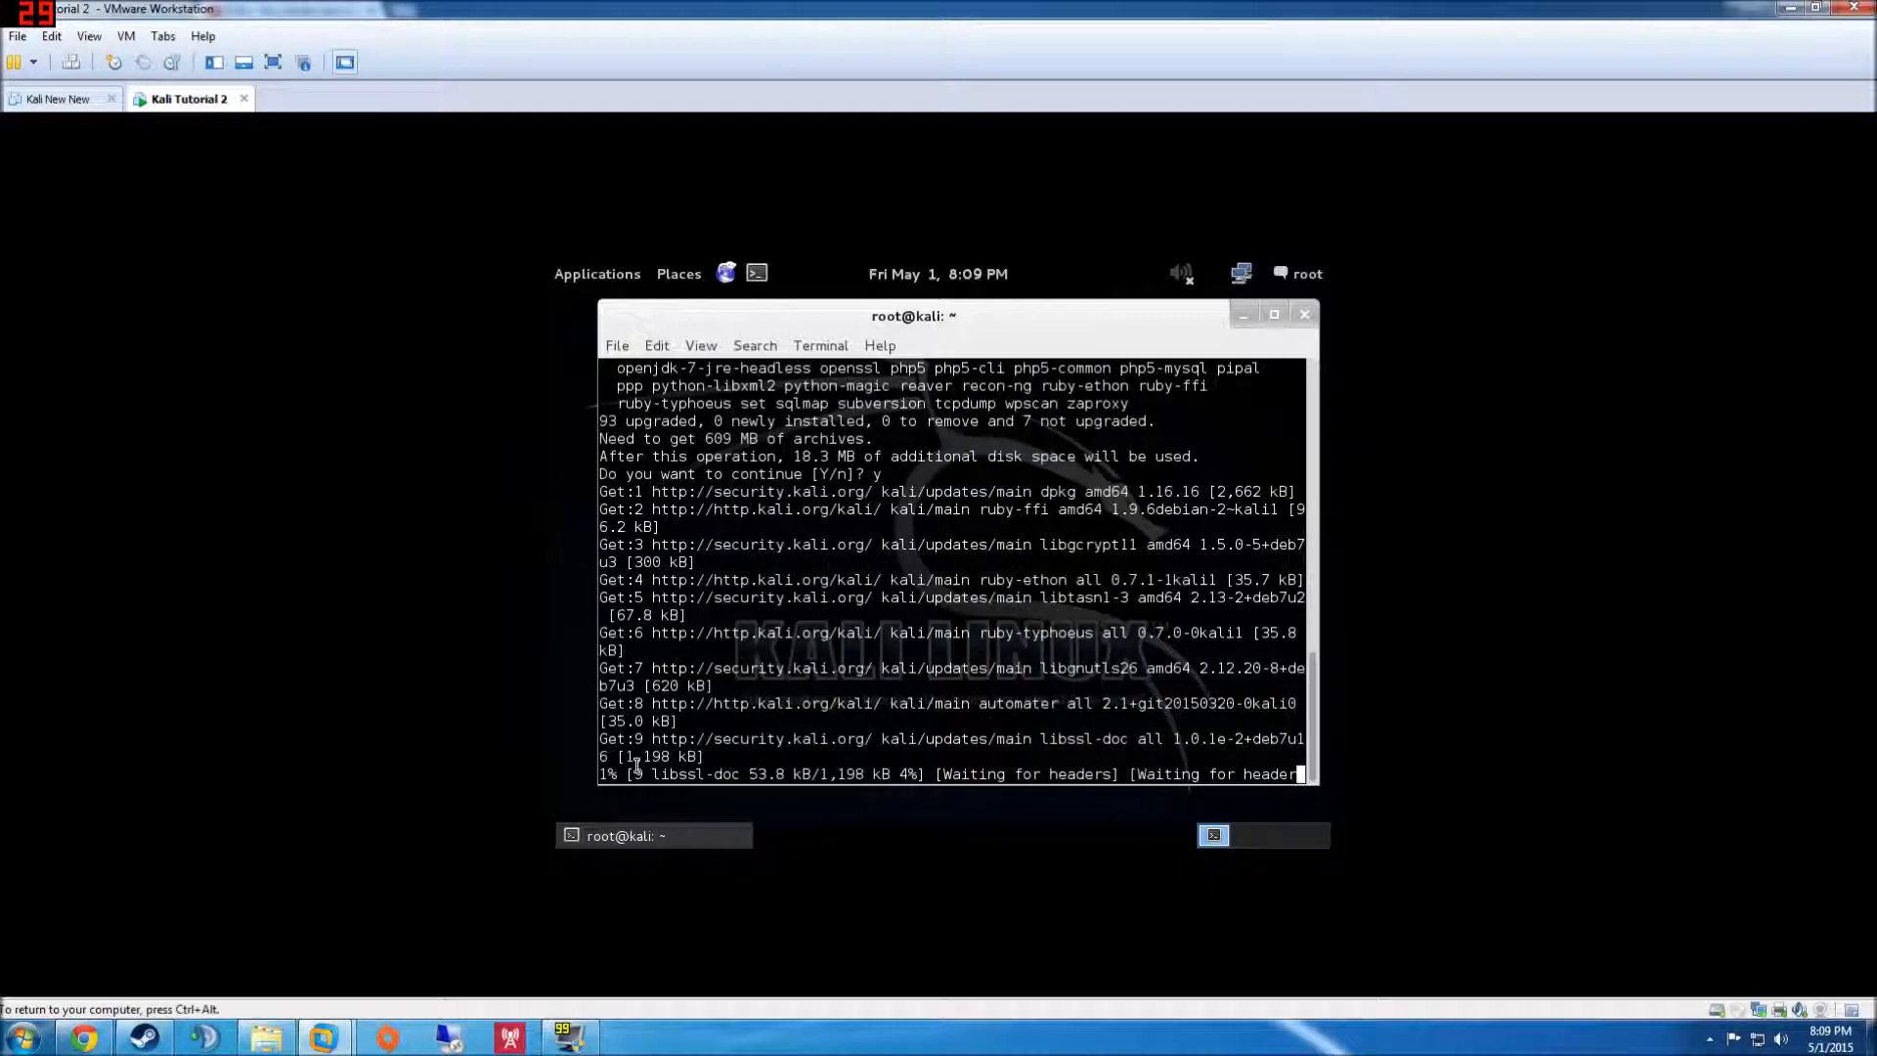
click(1305, 314)
click(996, 426)
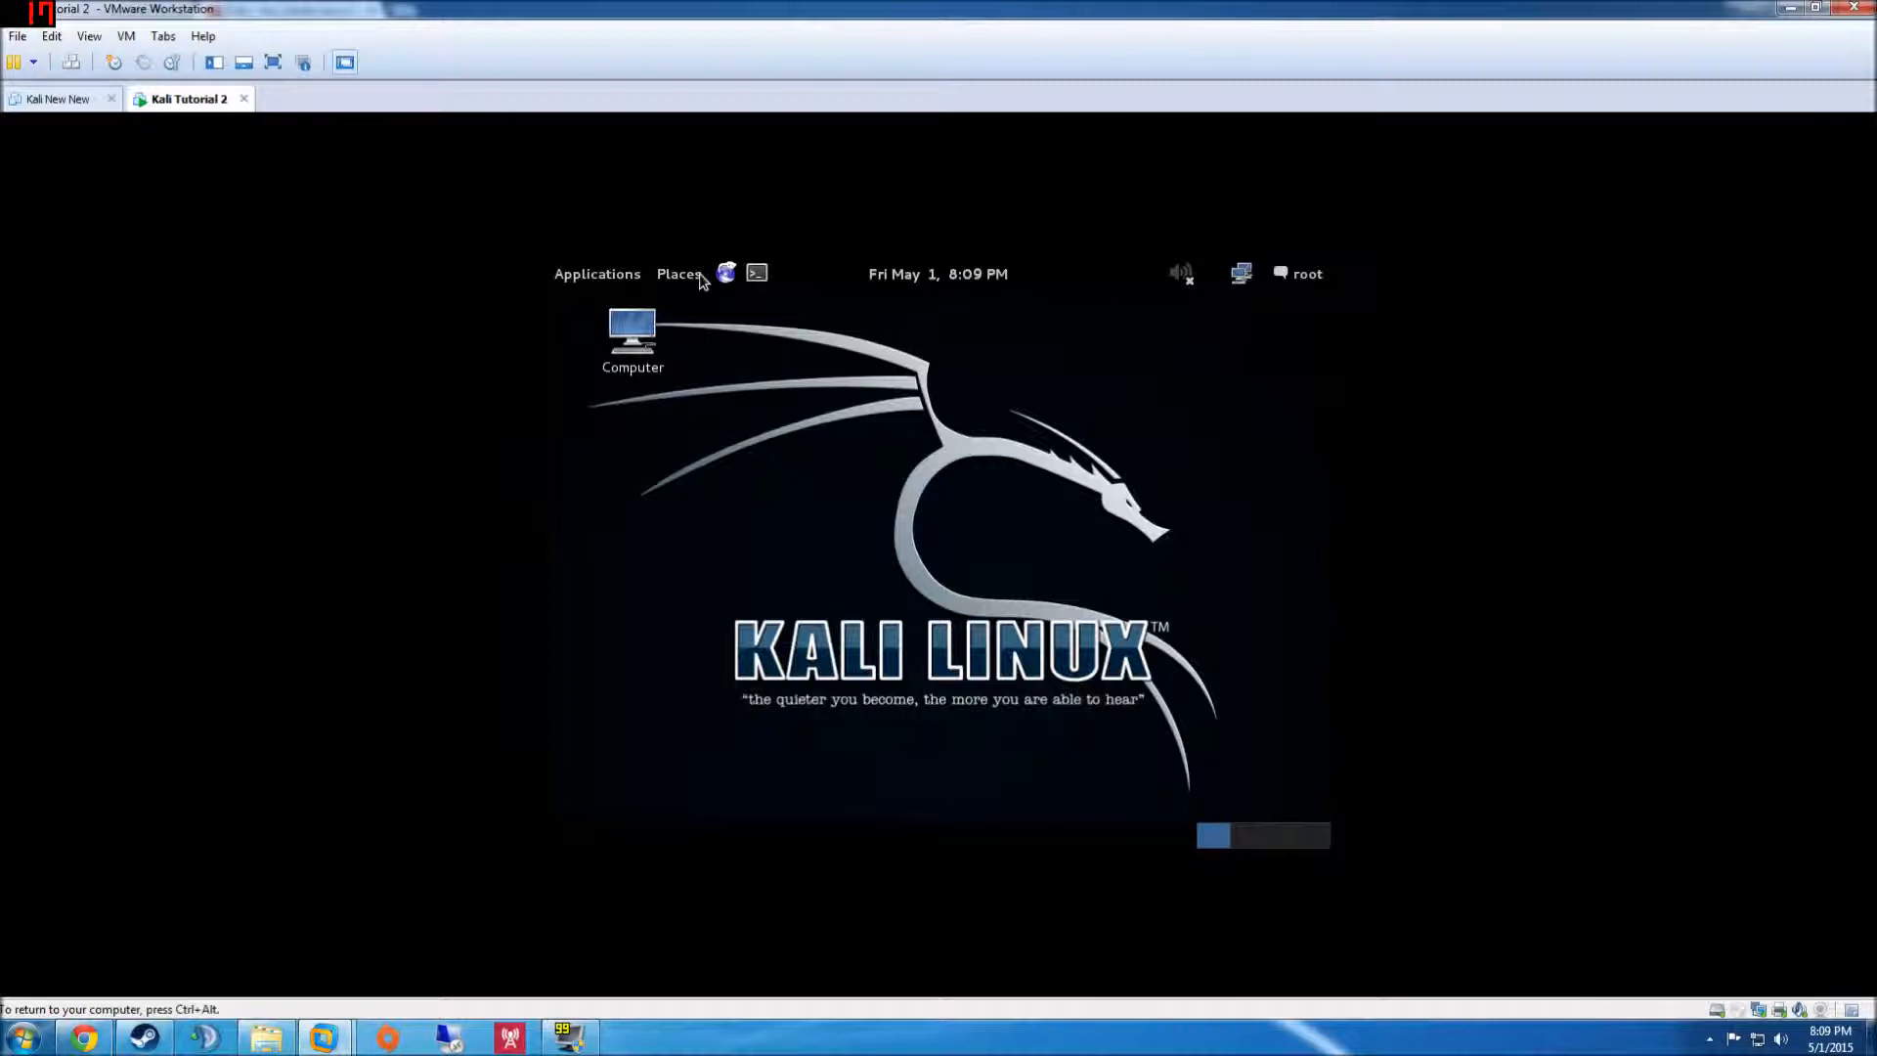
click(606, 275)
mouse_move(634, 444)
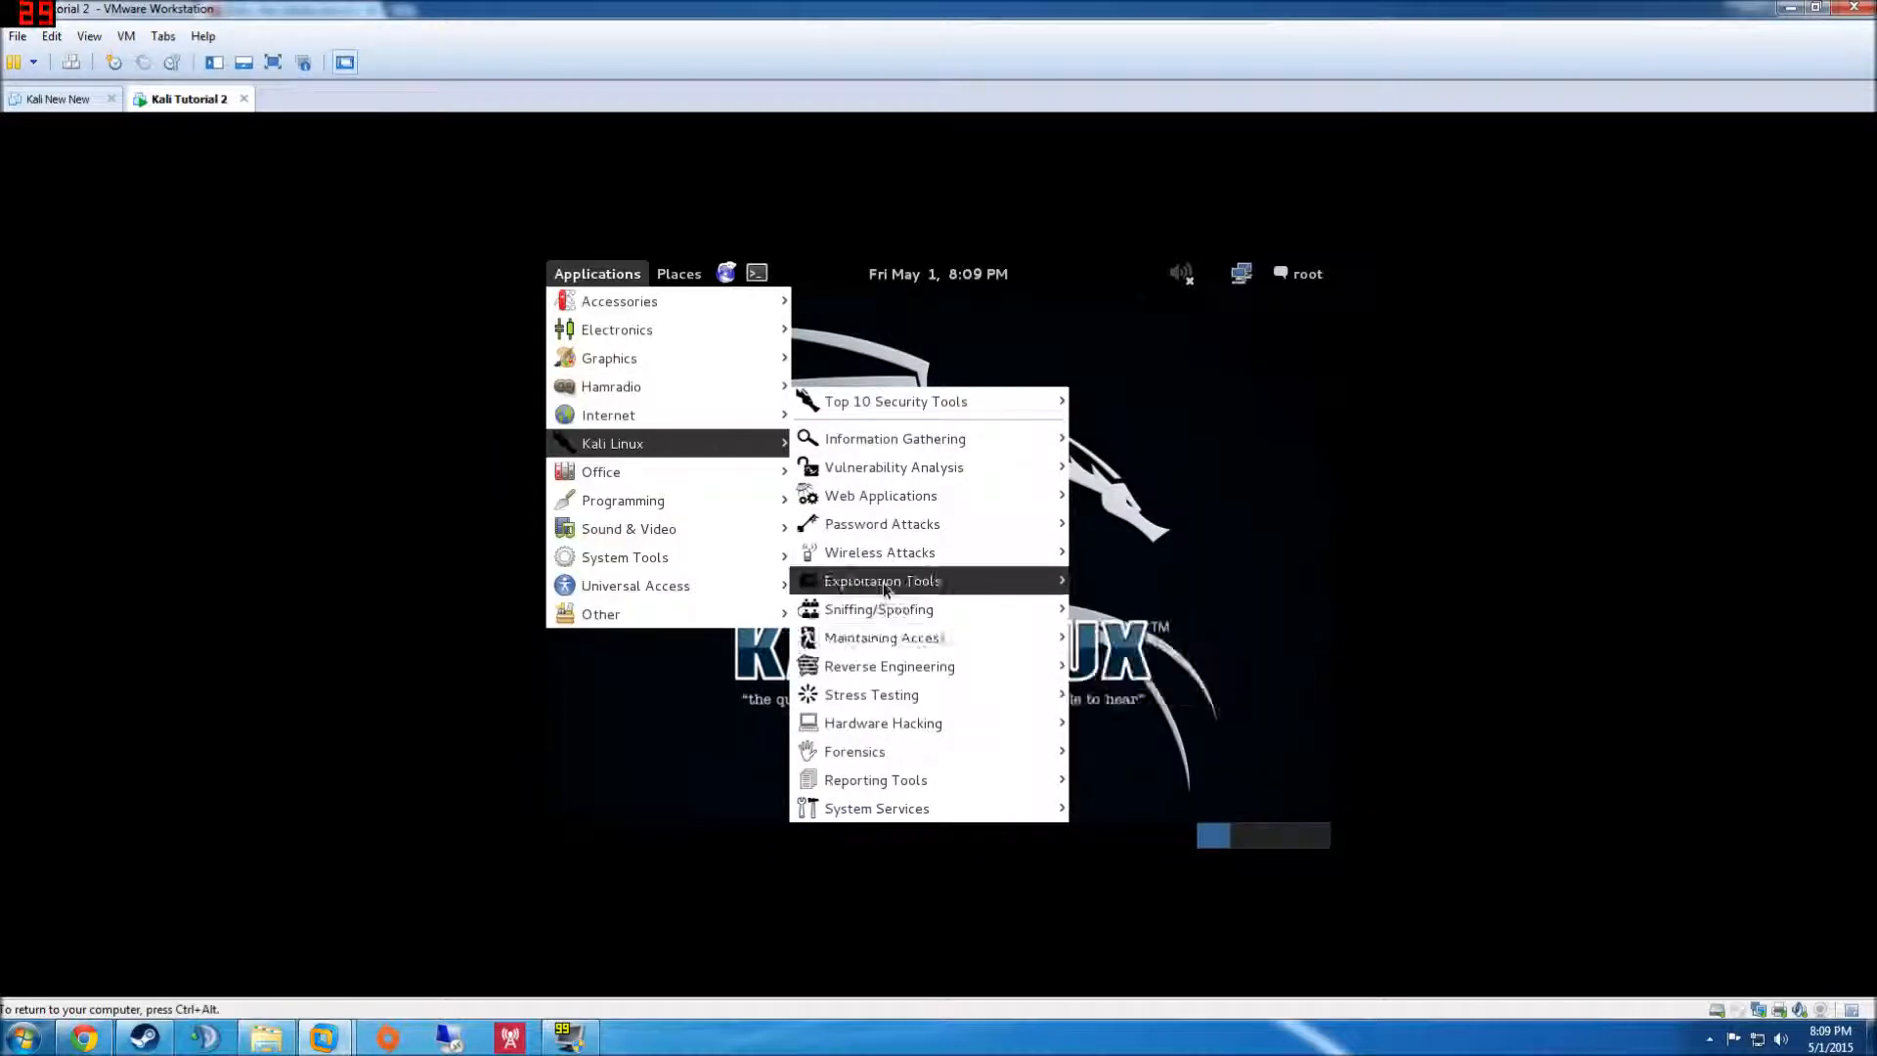
mouse_move(884, 588)
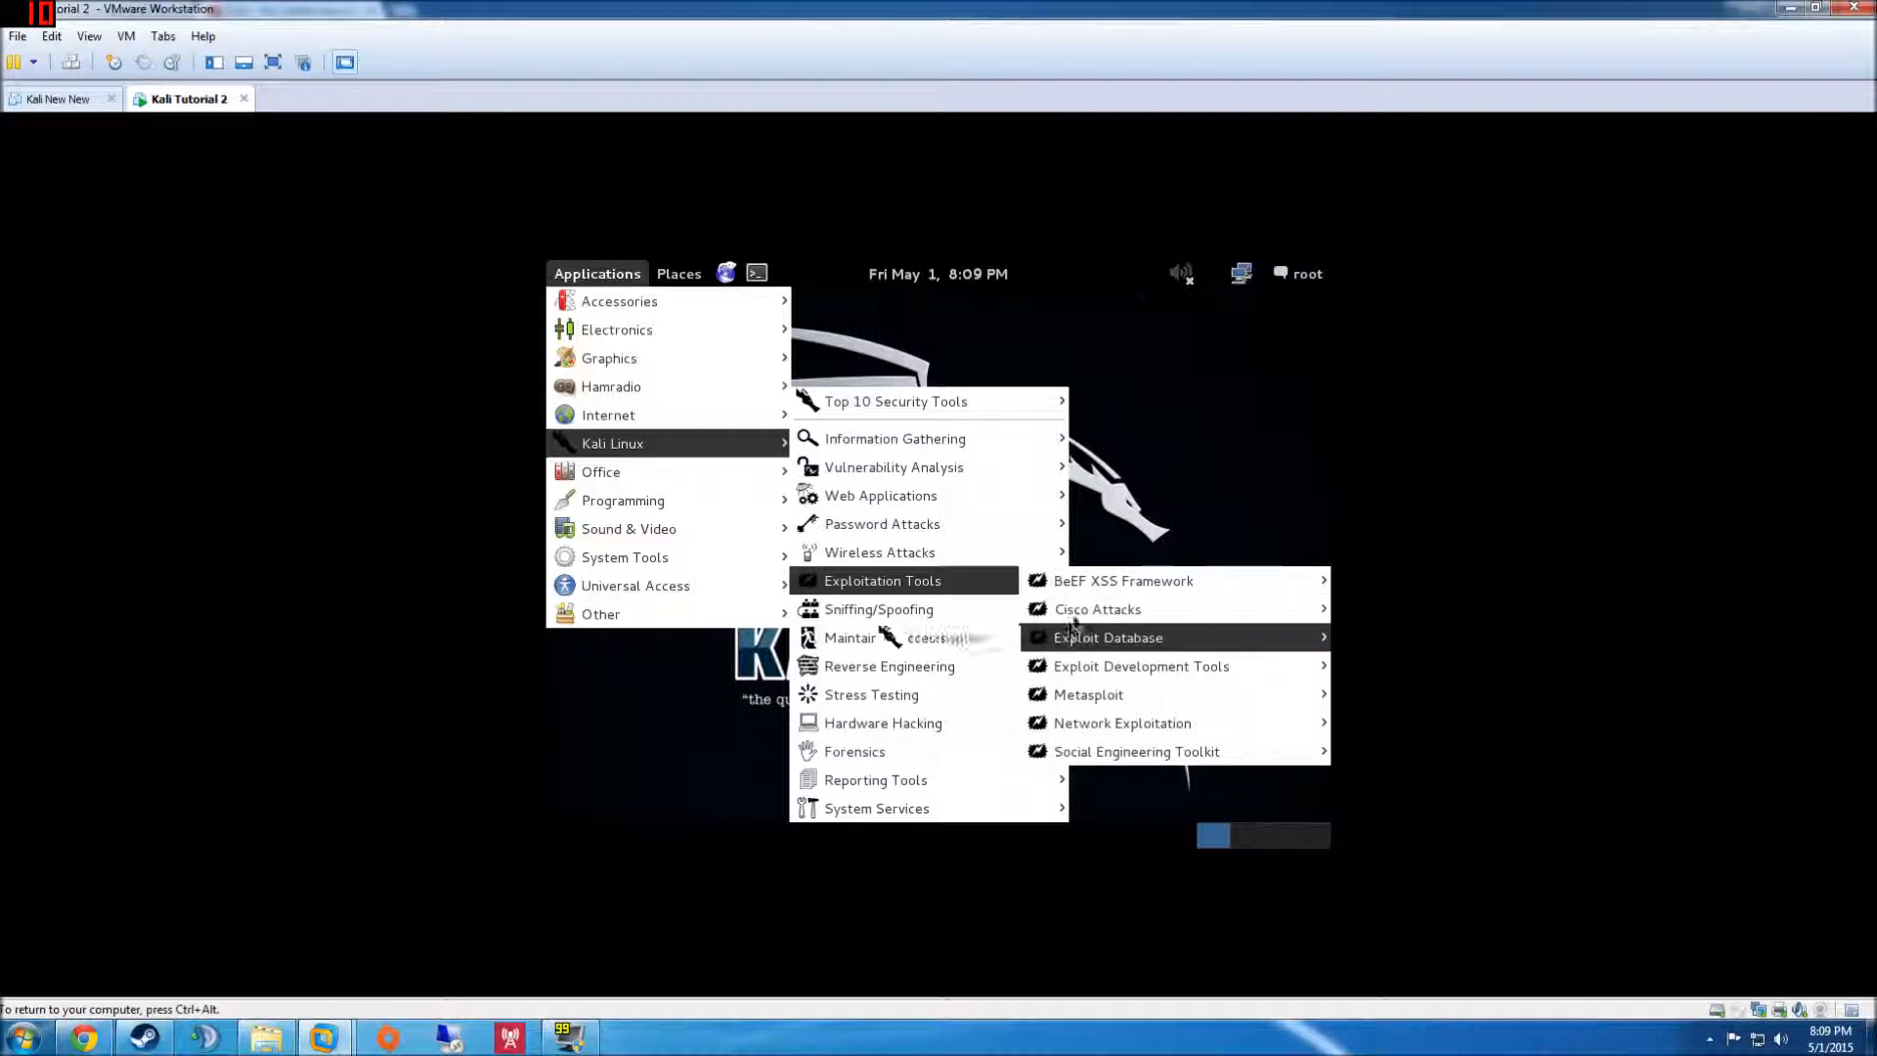
click(1167, 505)
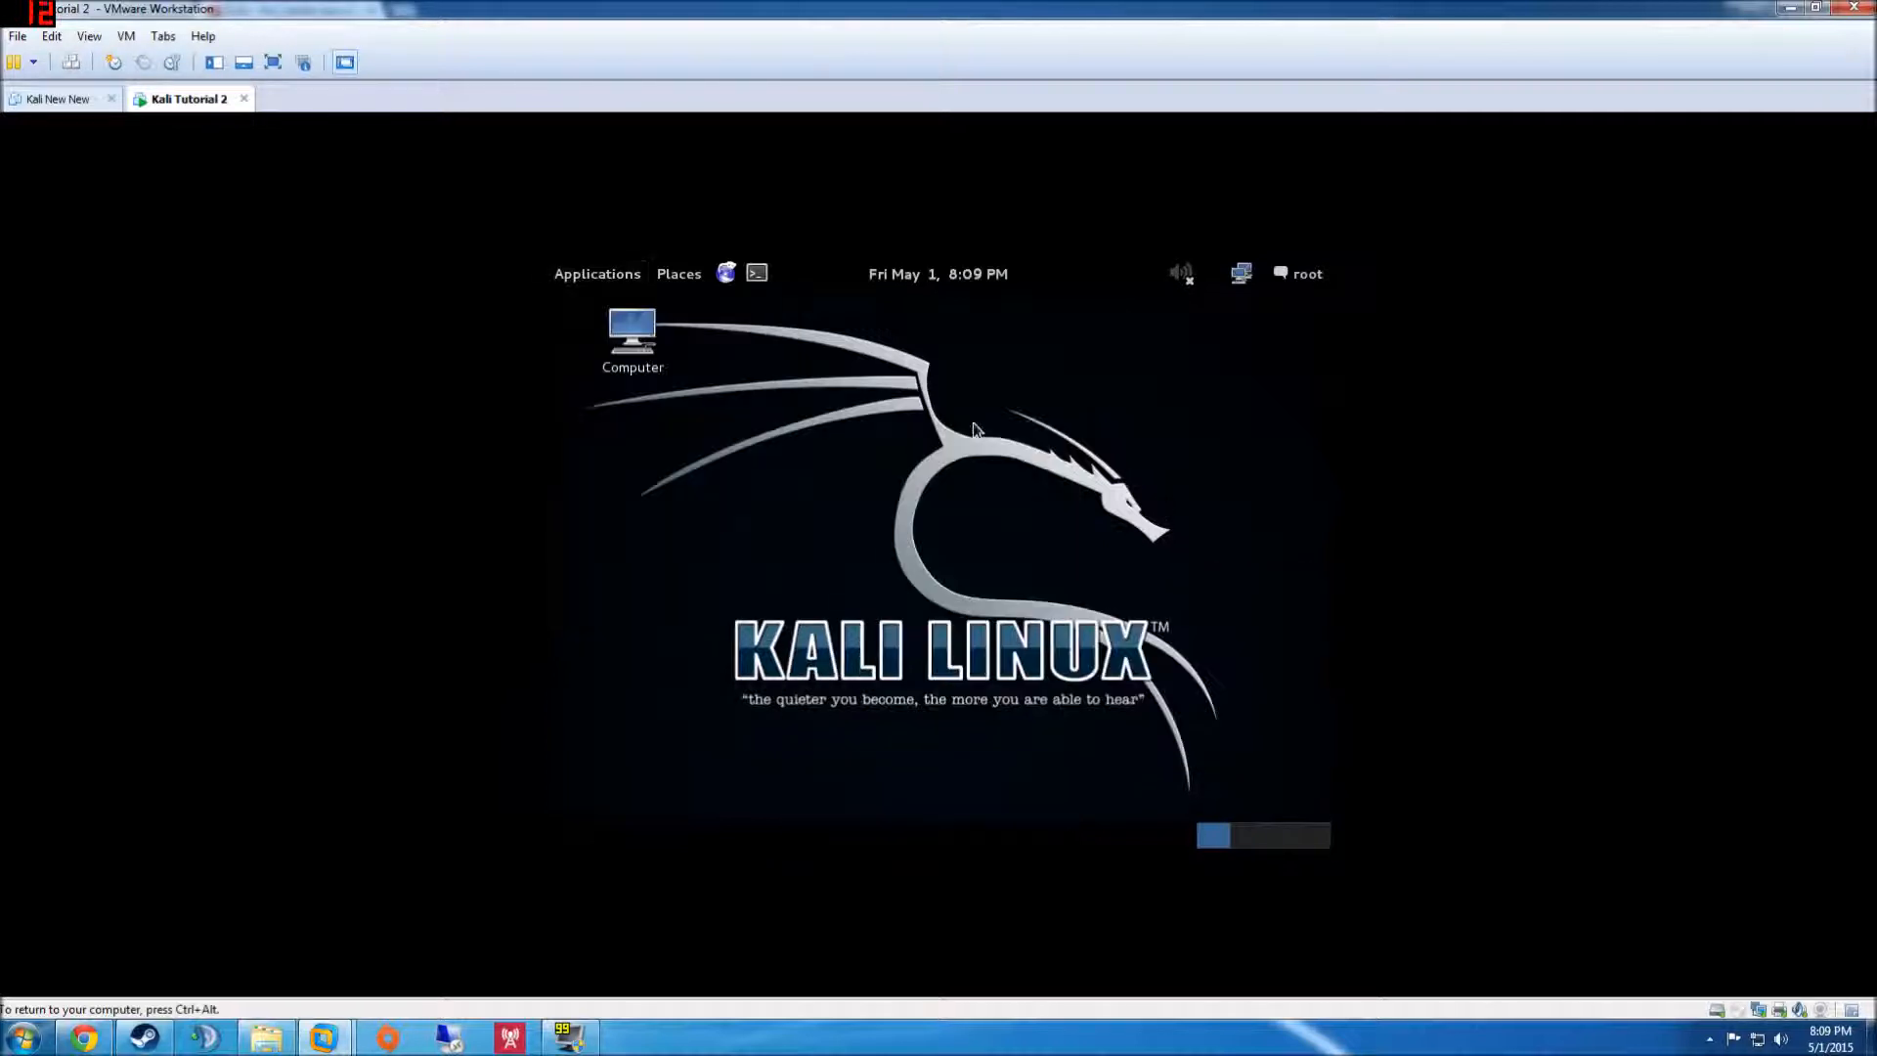